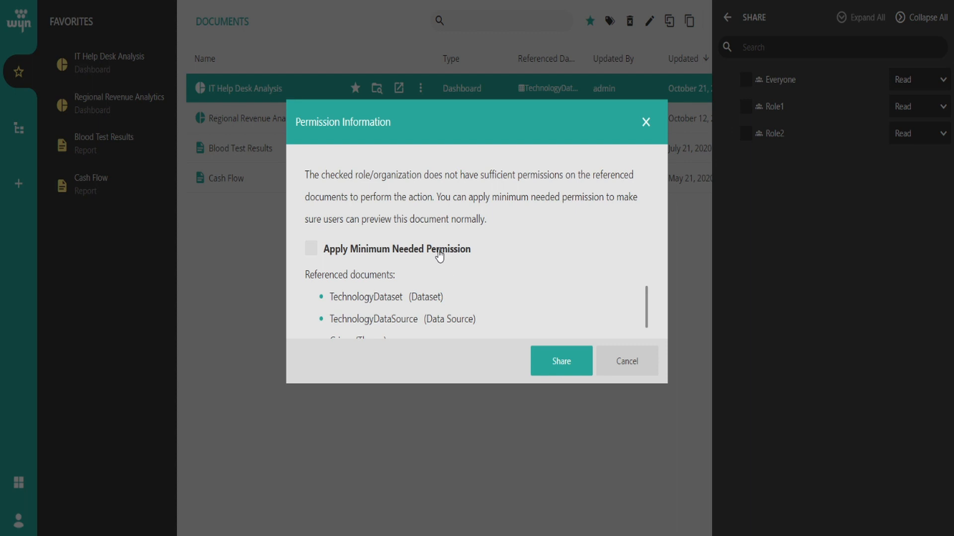
Apply the minimum needed permission on the referenced documents and share the IT Help Desk Analysis dashboard with Role1.
click(438, 250)
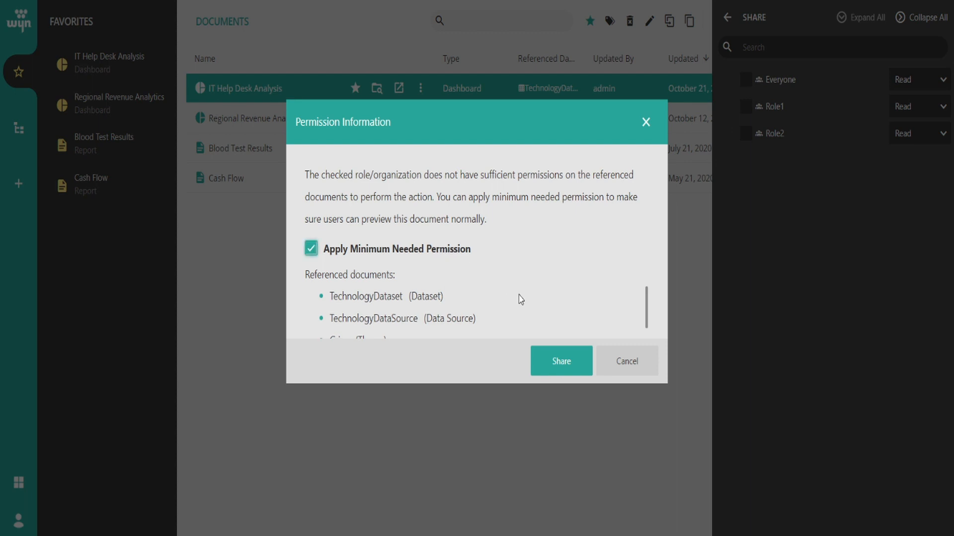
scroll(521, 299, down, 1)
click(561, 360)
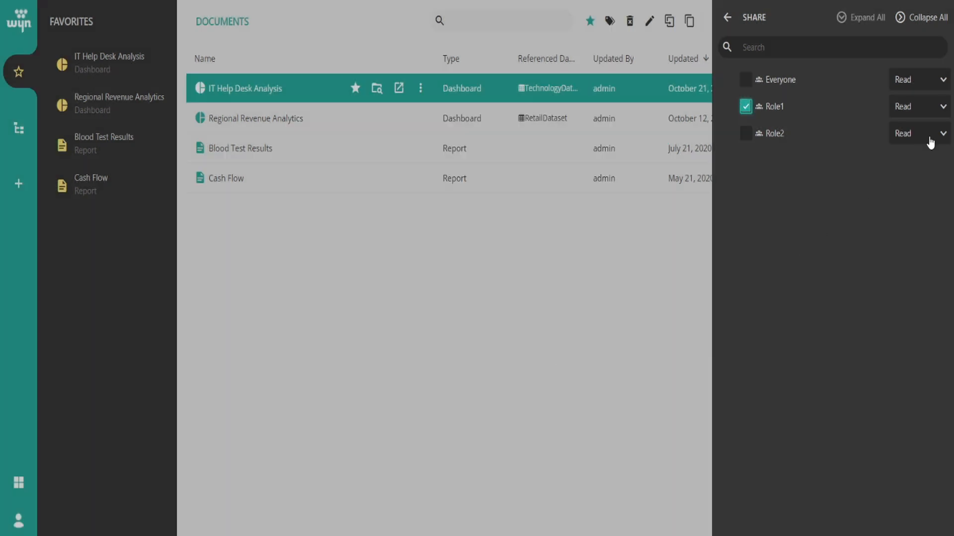
Examine the permission levels offered for Role1, then close the sharing settings and hide the document details.
click(941, 109)
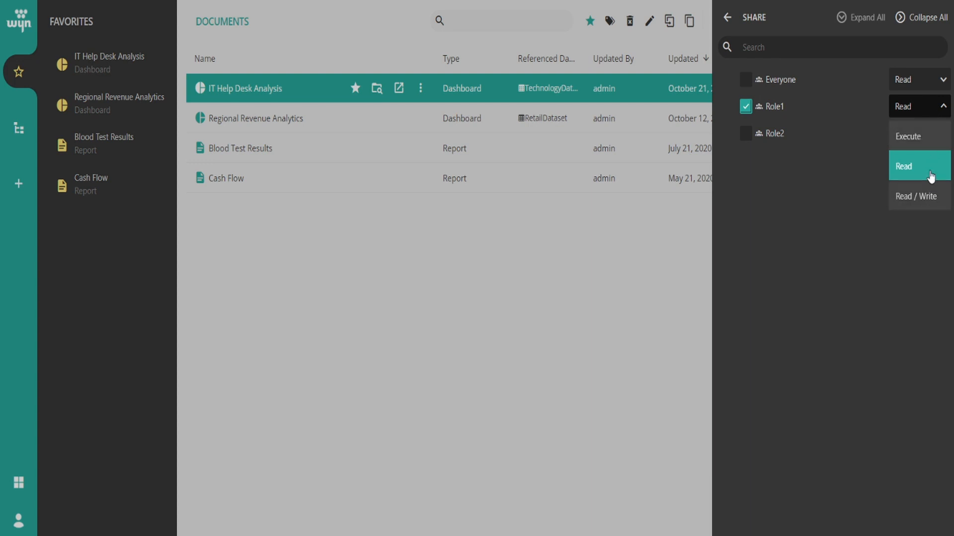
click(854, 145)
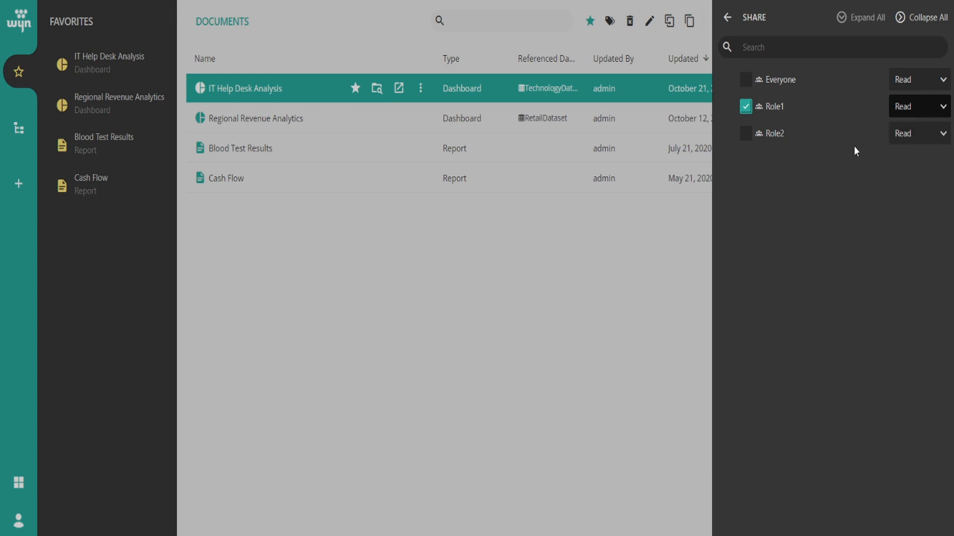
click(728, 23)
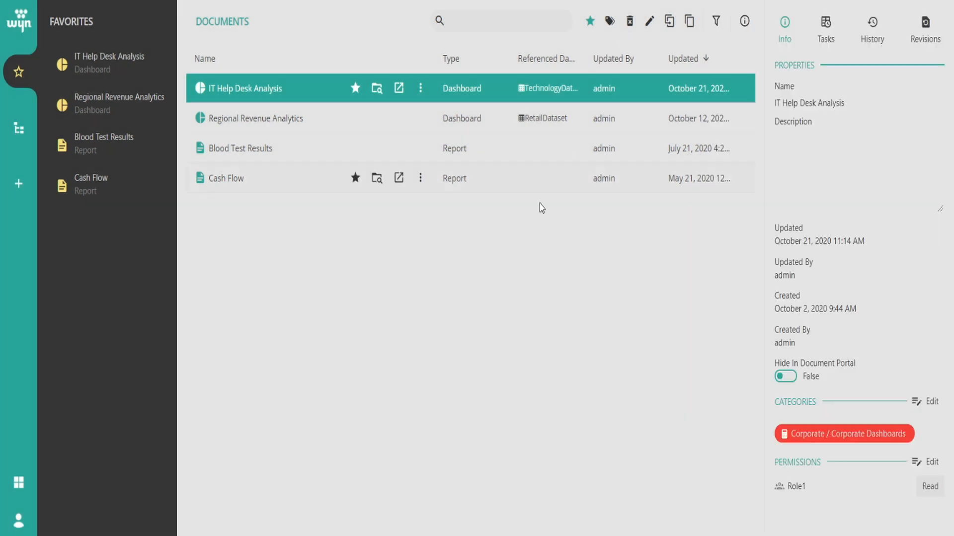
click(744, 21)
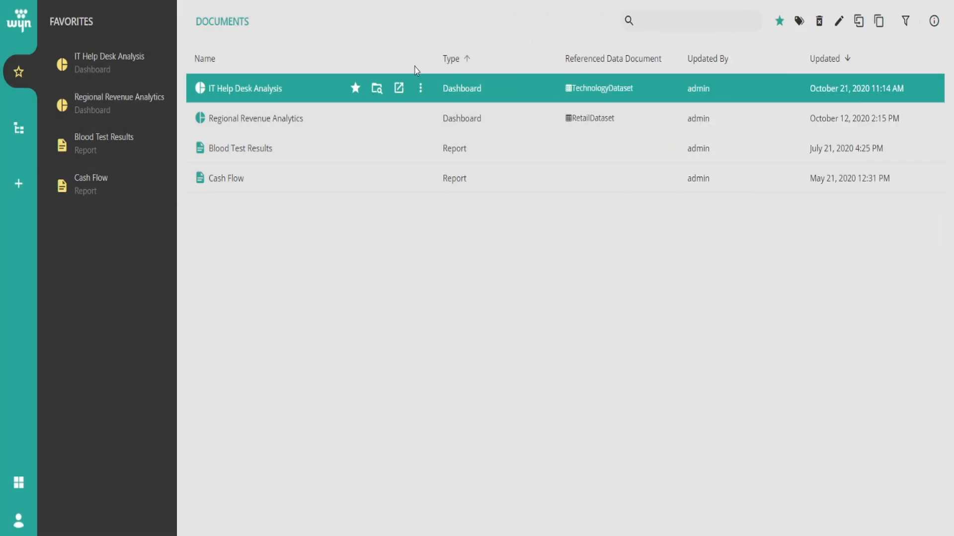
Look through the favorite documents, selecting Regional Revenue Analytics, Blood Test Results and Cash Flow before returning to Blood Test Results.
click(287, 118)
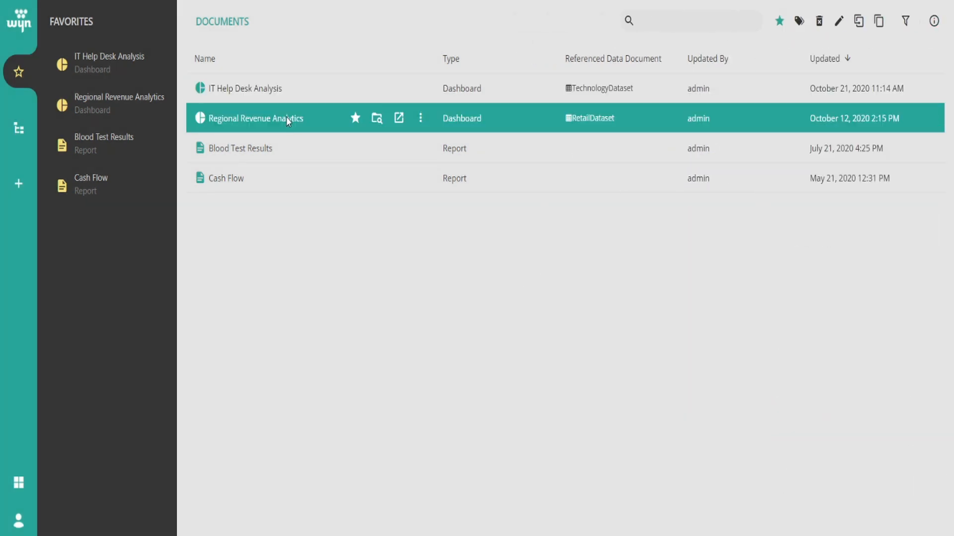
click(283, 151)
click(276, 179)
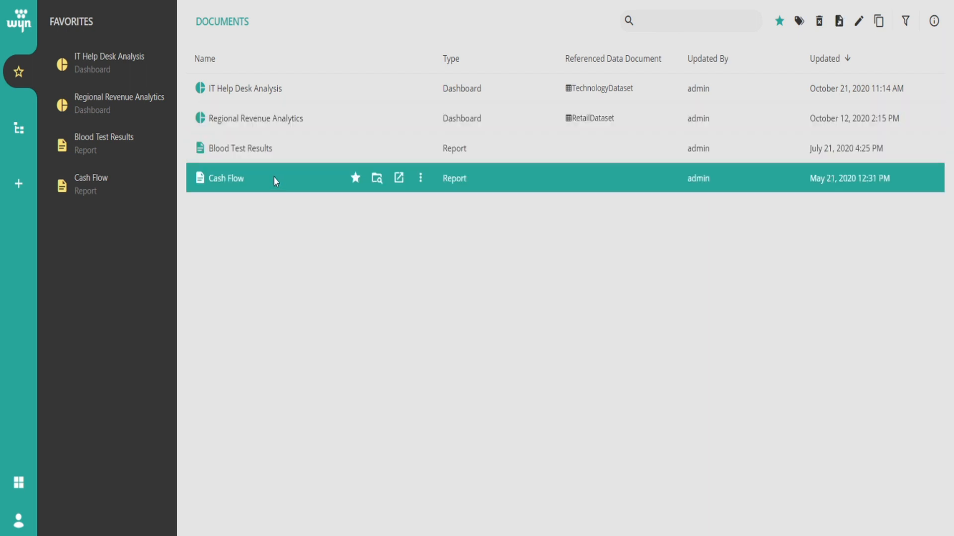
click(274, 155)
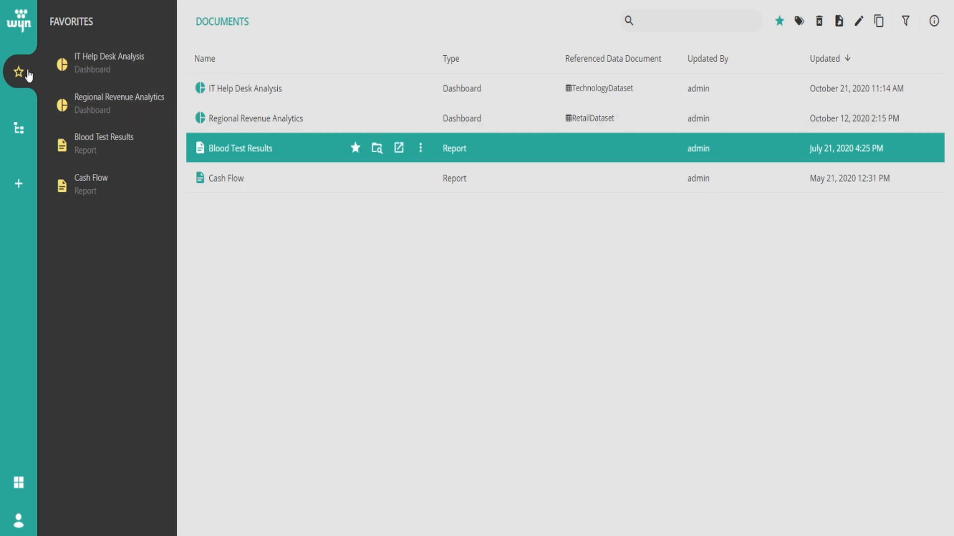
Browse the Custom and Corporate categories with their report and dashboard subcategories, and view the document creation options.
click(18, 128)
click(140, 92)
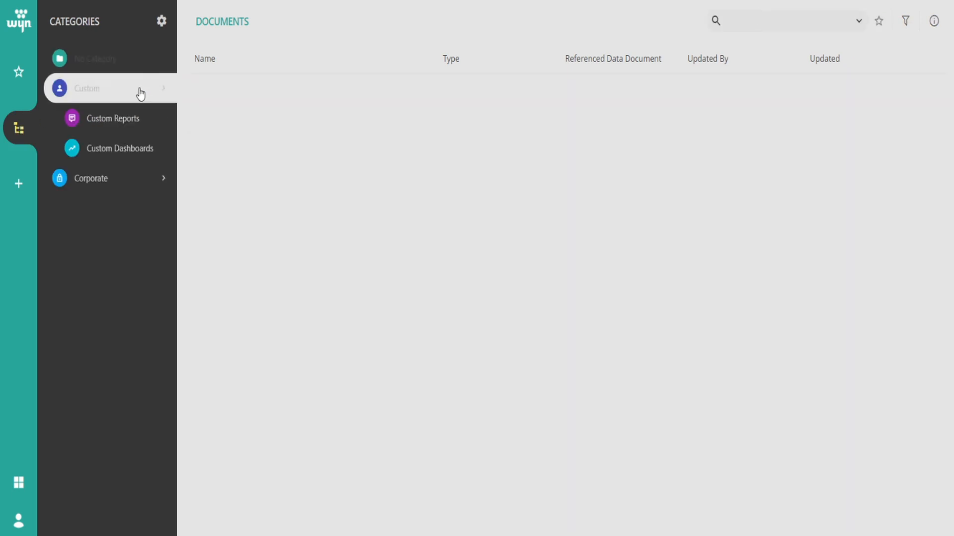
click(117, 121)
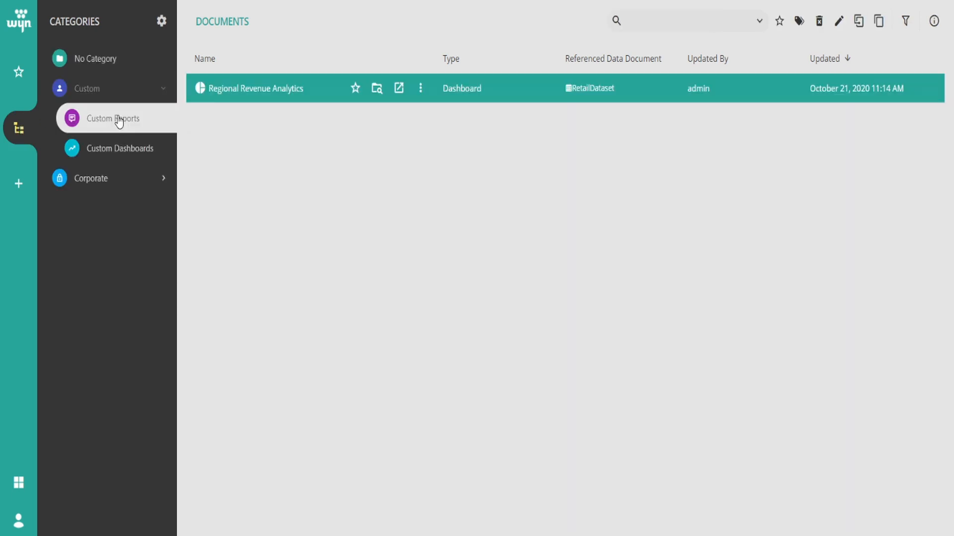
click(119, 147)
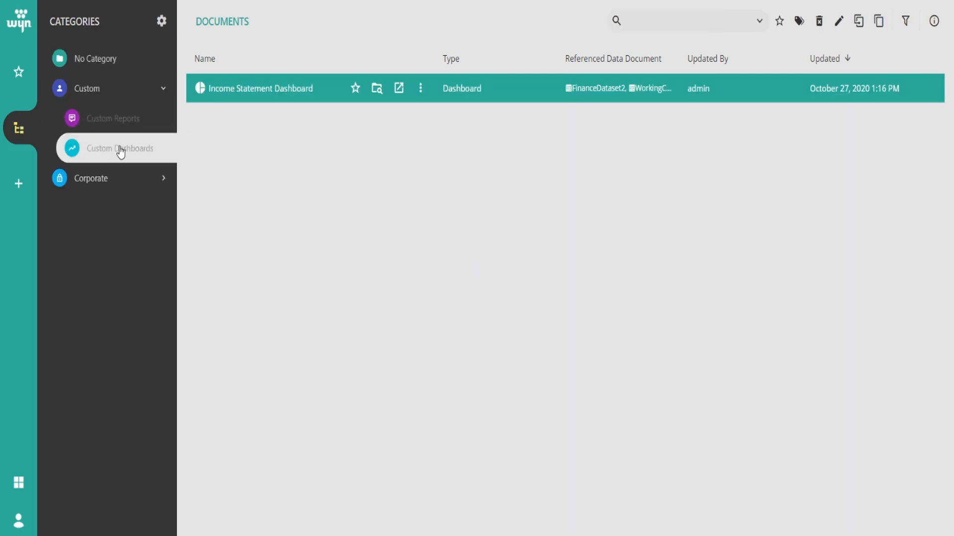
click(116, 187)
click(115, 185)
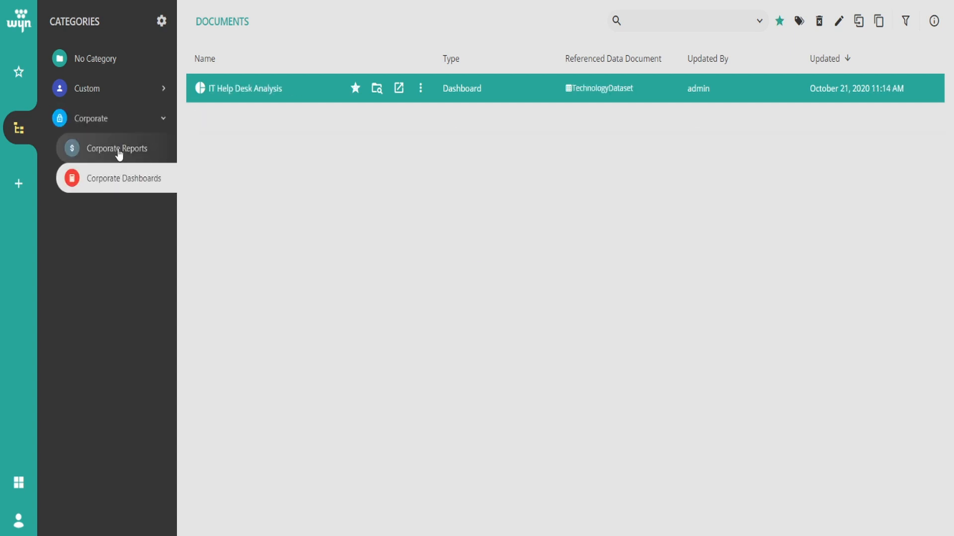
click(118, 151)
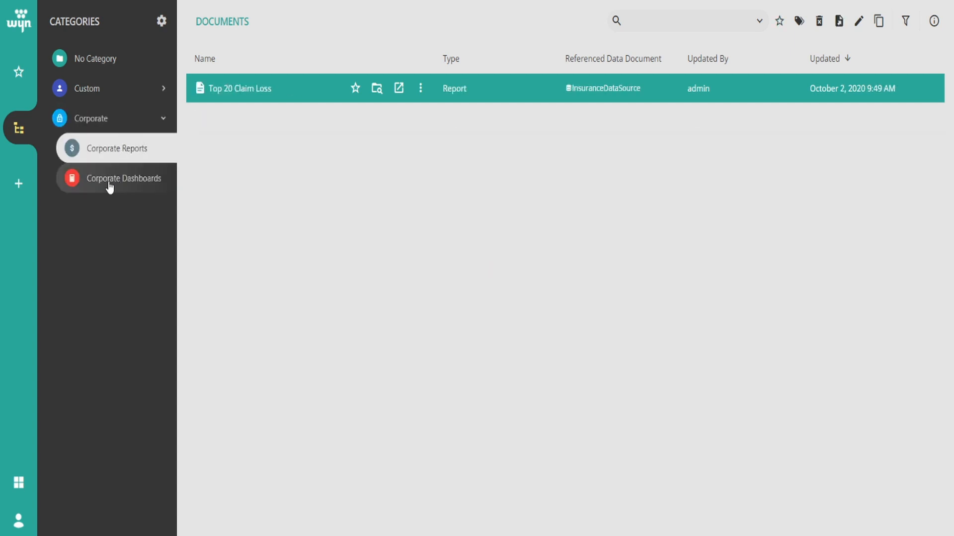
click(21, 185)
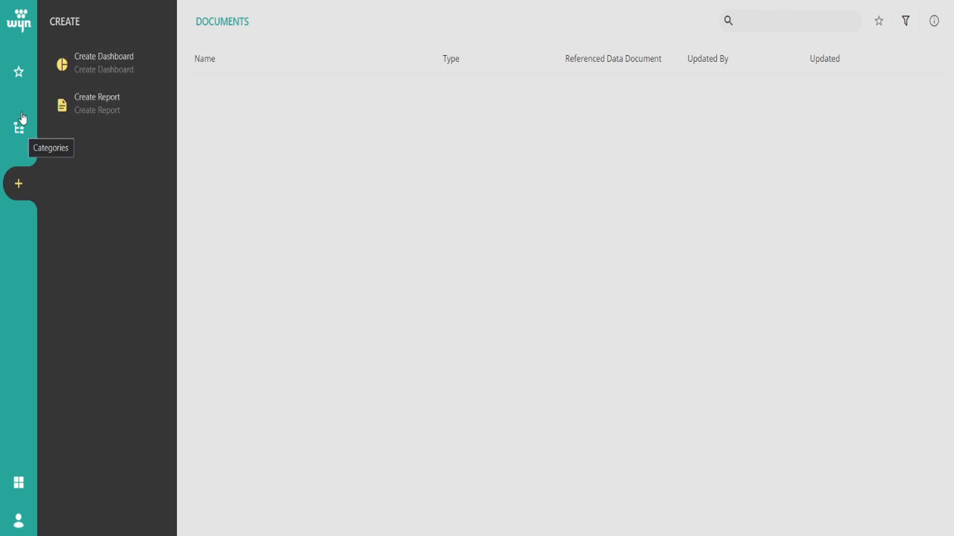
Return to the favorites and examine the document types and referenced datasets of the listed dashboards and reports.
click(19, 86)
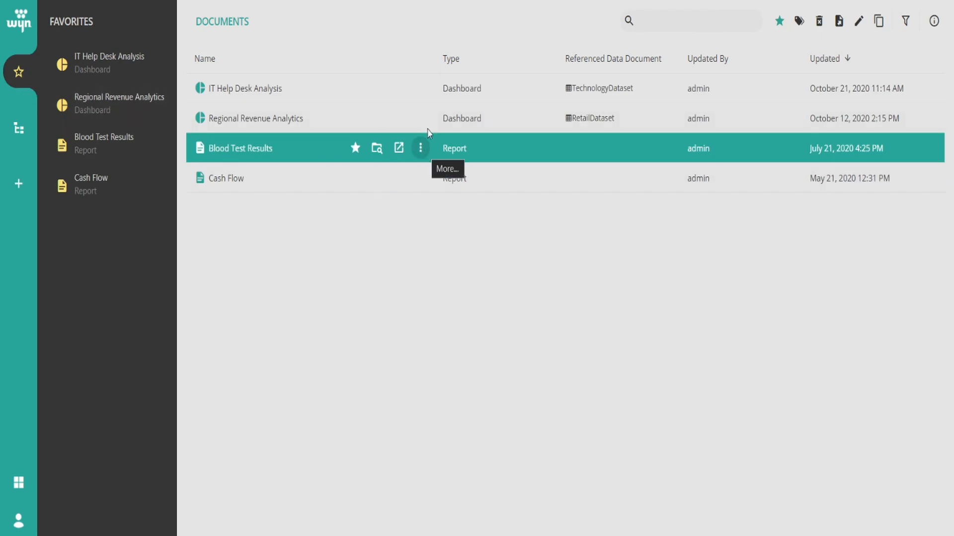
click(469, 119)
double_click(471, 94)
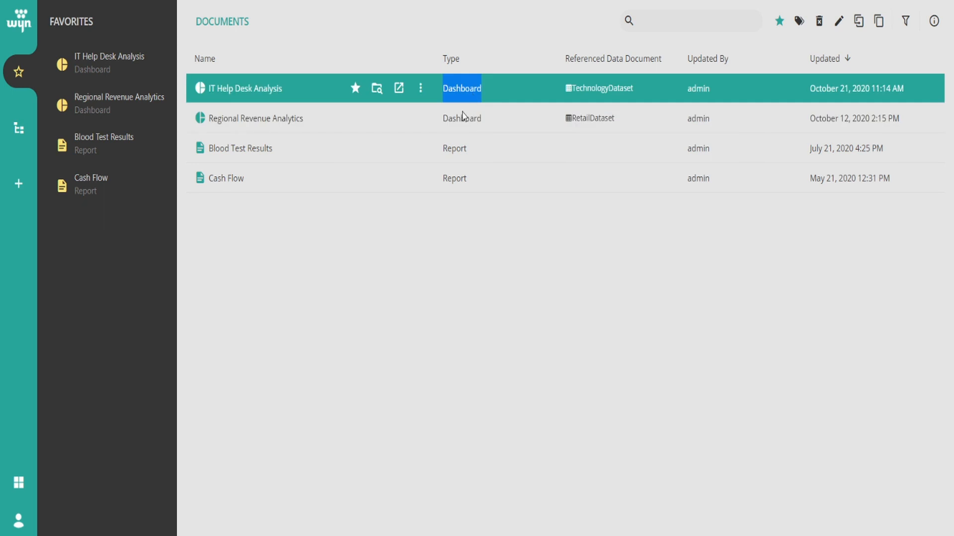
double_click(456, 153)
double_click(596, 119)
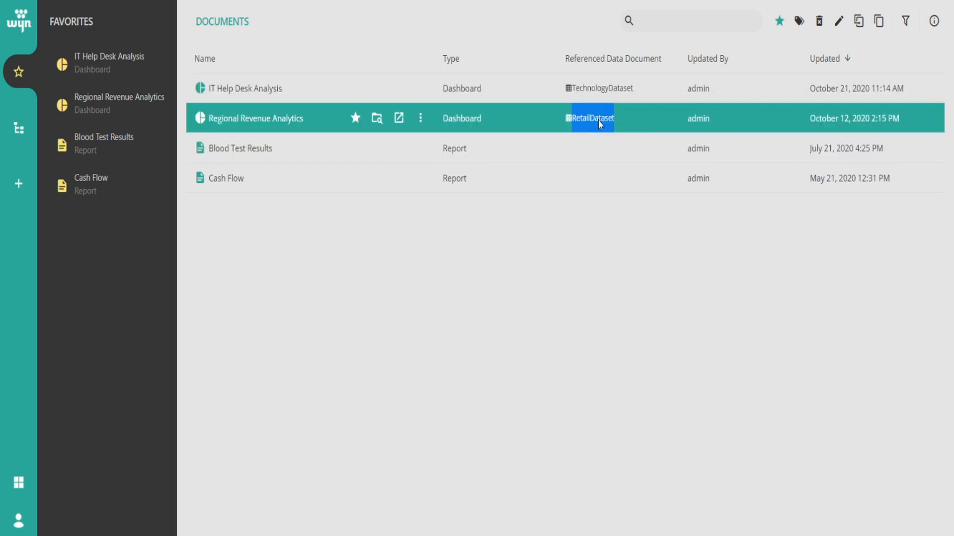
click(569, 148)
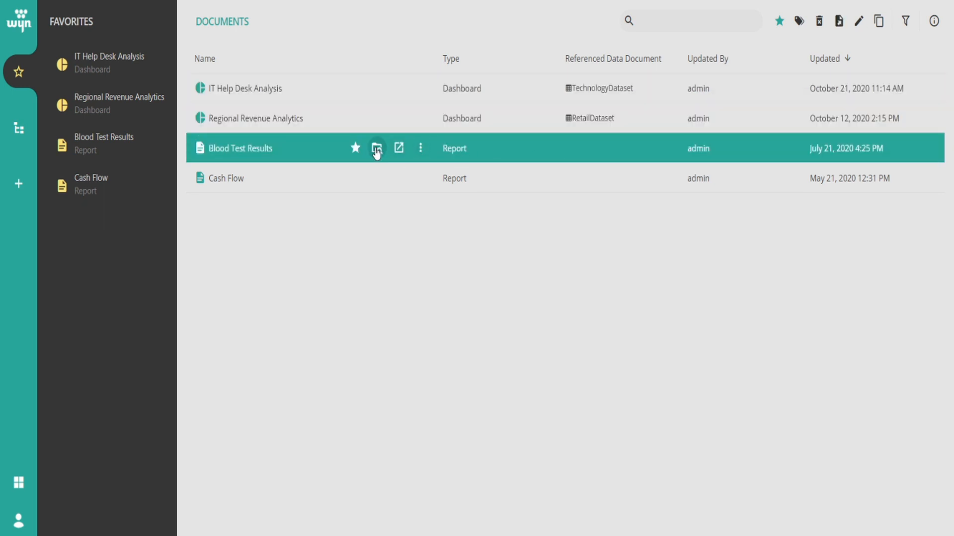
Review the export formats offered for the Blood Test Results report and close the export without choosing one.
click(421, 148)
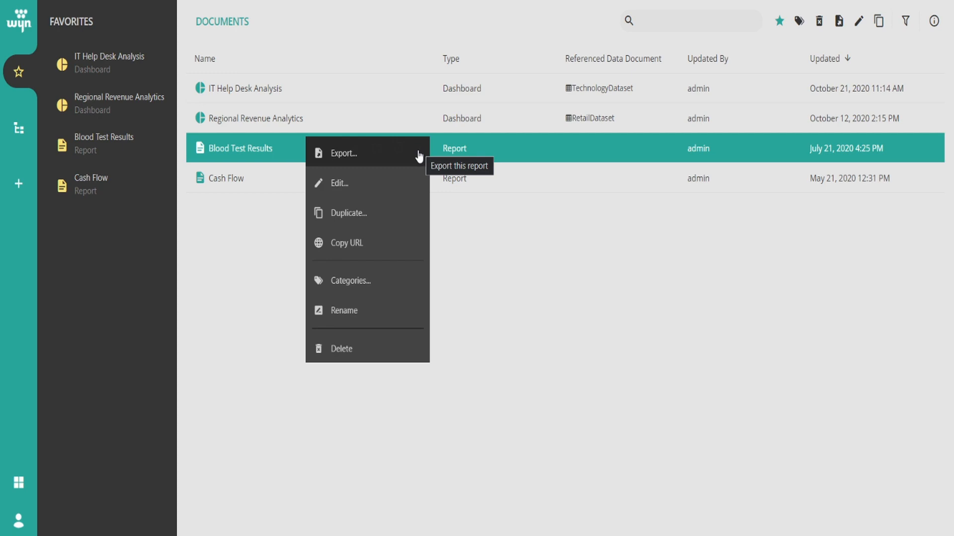
click(418, 155)
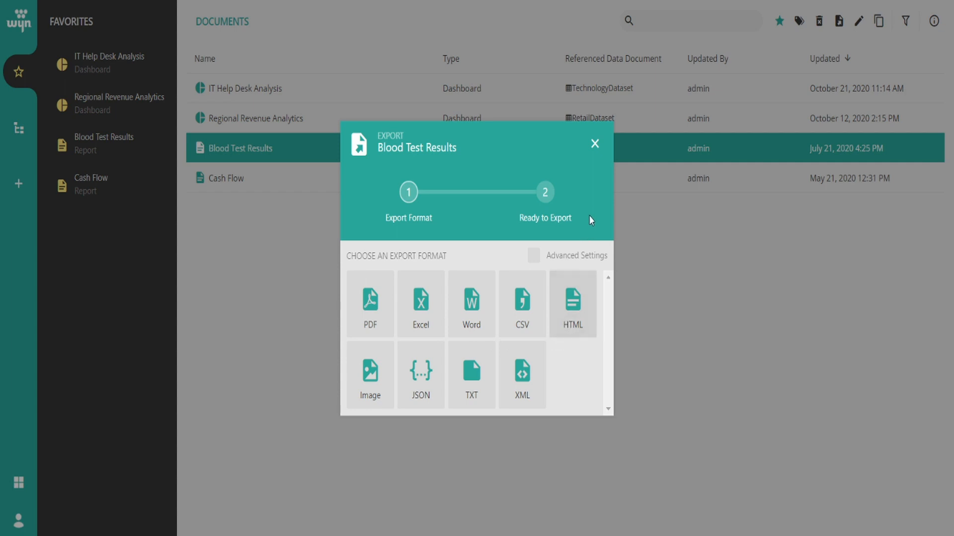
click(596, 145)
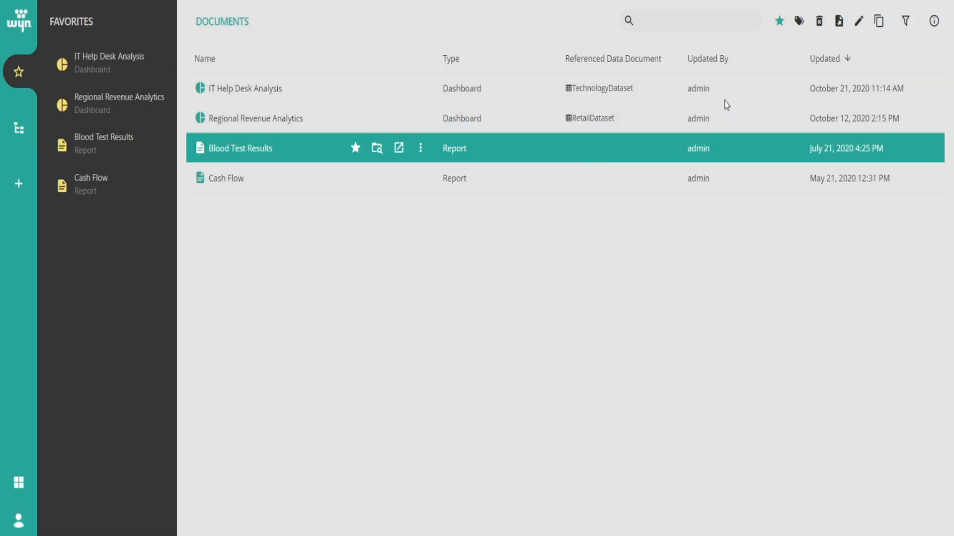
Show the details of the Blood Test Results report and set Role1's permission on it to Read / Write.
click(933, 23)
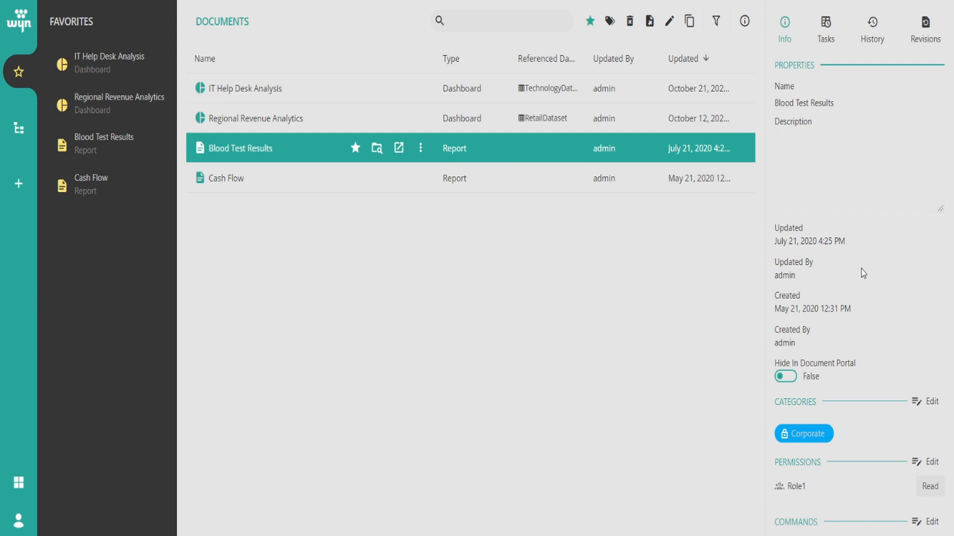
scroll(863, 273, down, 1)
scroll(863, 273, up, 1)
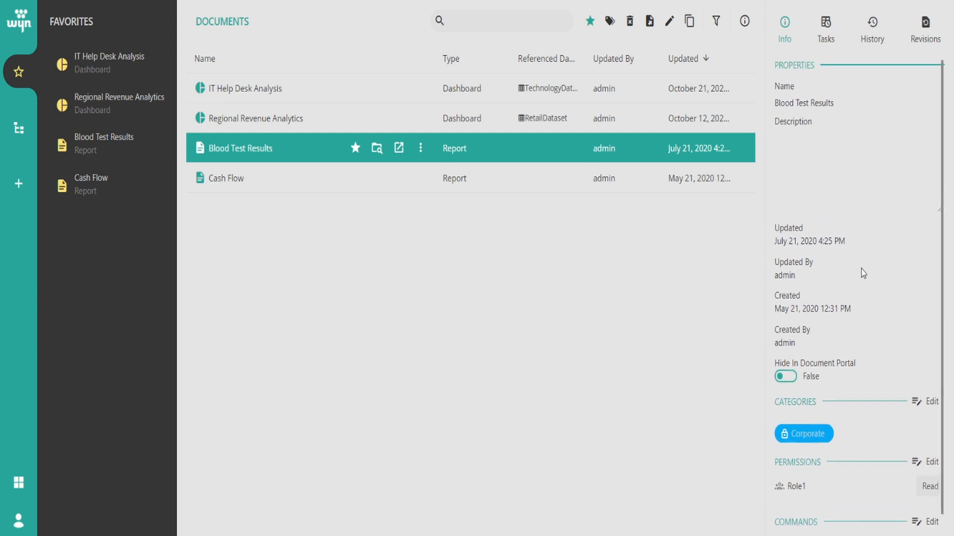
scroll(894, 377, down, 1)
click(916, 437)
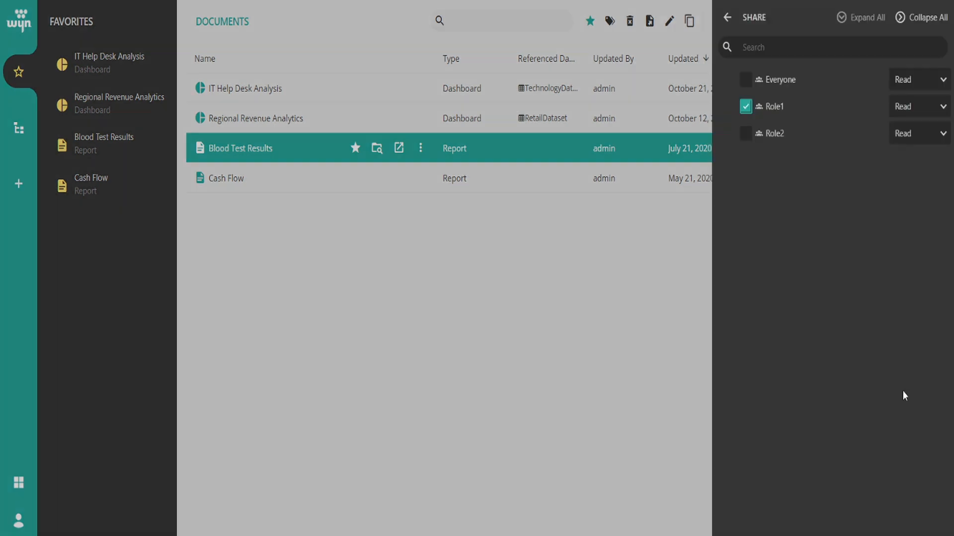
click(899, 108)
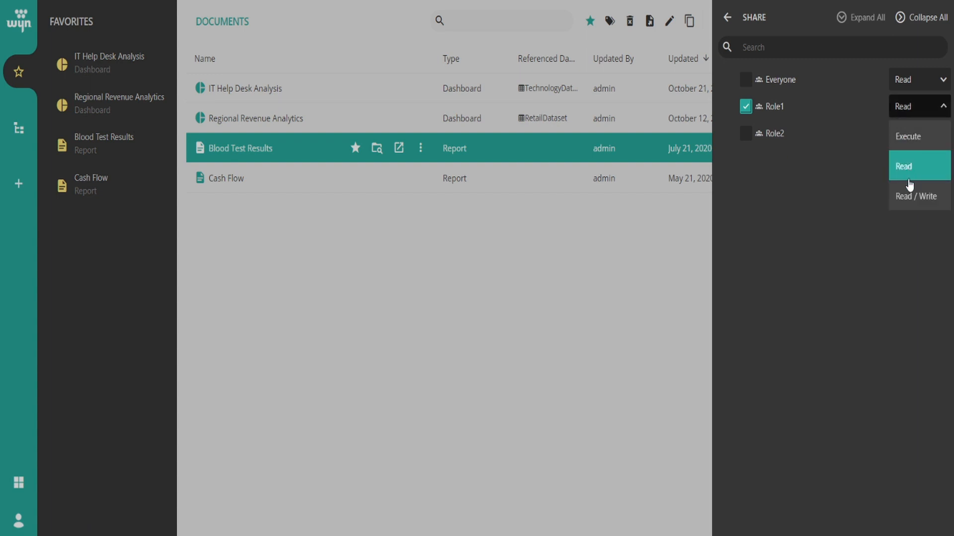
click(910, 194)
click(727, 18)
Add a new task for the Blood Test Results report with the description "Task".
click(825, 30)
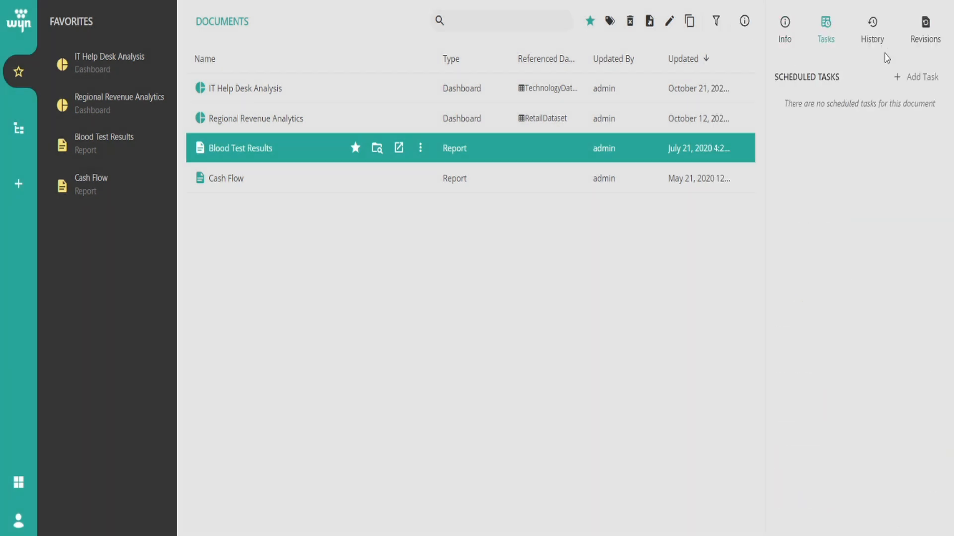
click(908, 79)
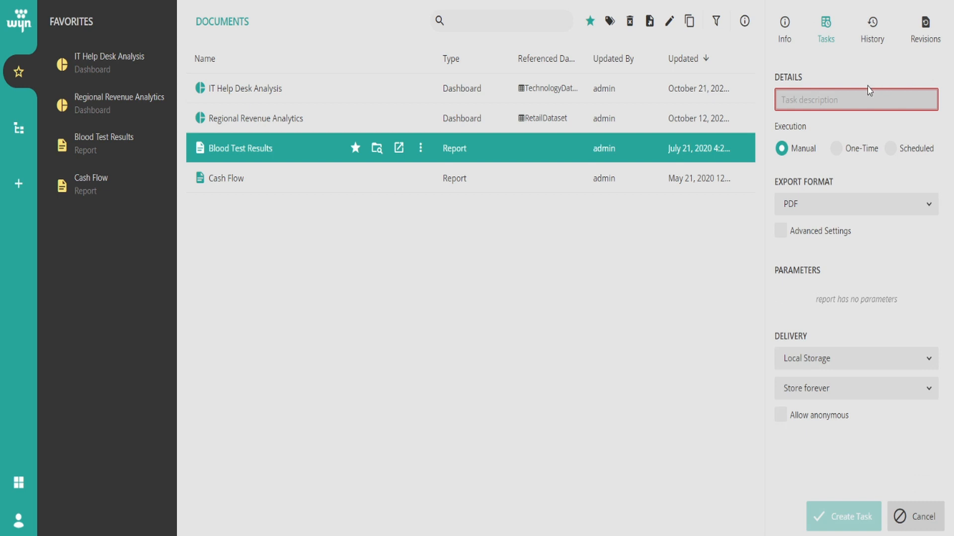
text(Task)
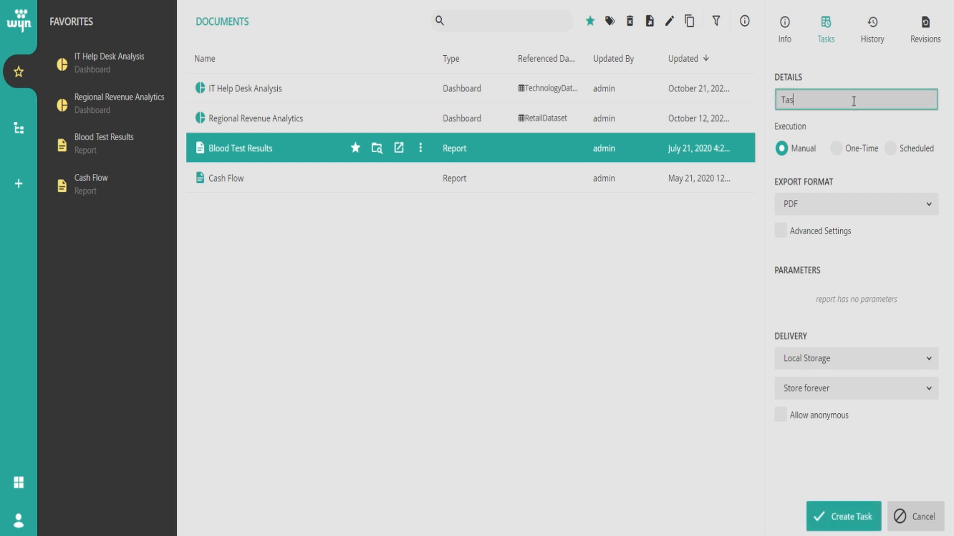
Review the export formats available for the new task.
click(813, 209)
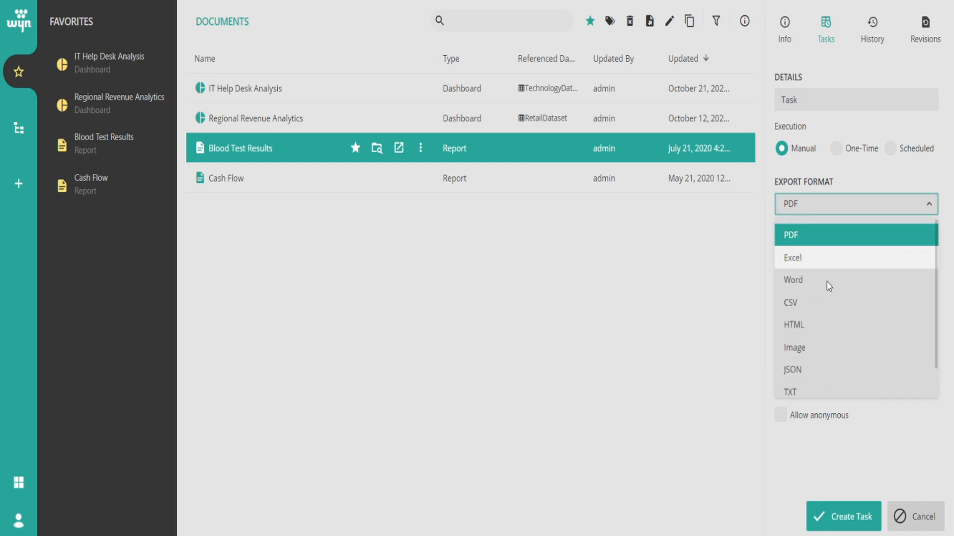
scroll(827, 323, down, 2)
scroll(829, 298, up, 2)
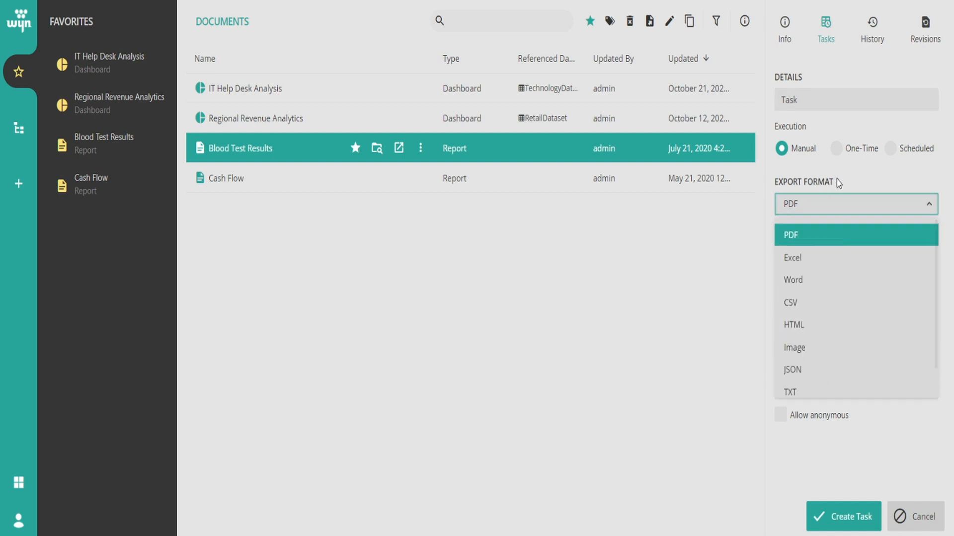
Set the task's execution to One-Time and check its start date calendar.
click(841, 153)
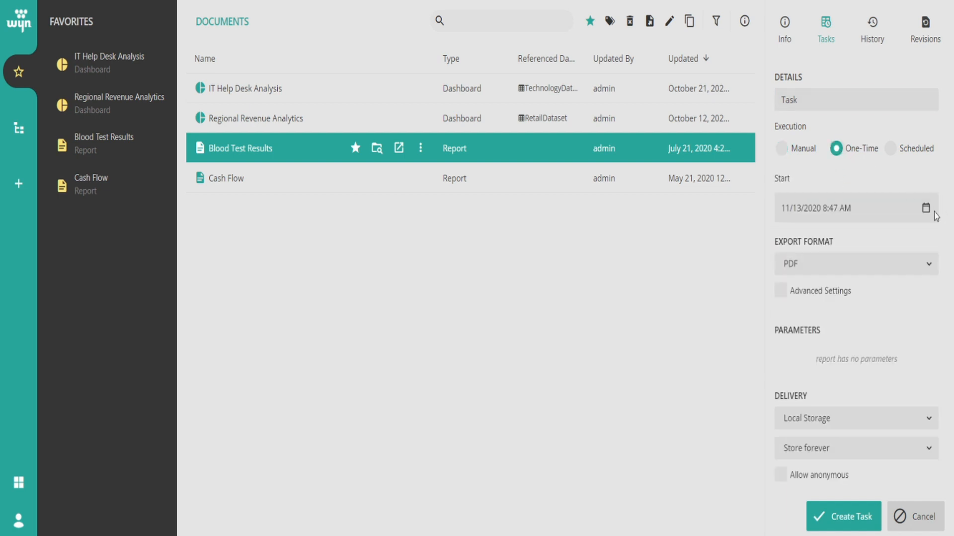
click(928, 212)
click(927, 211)
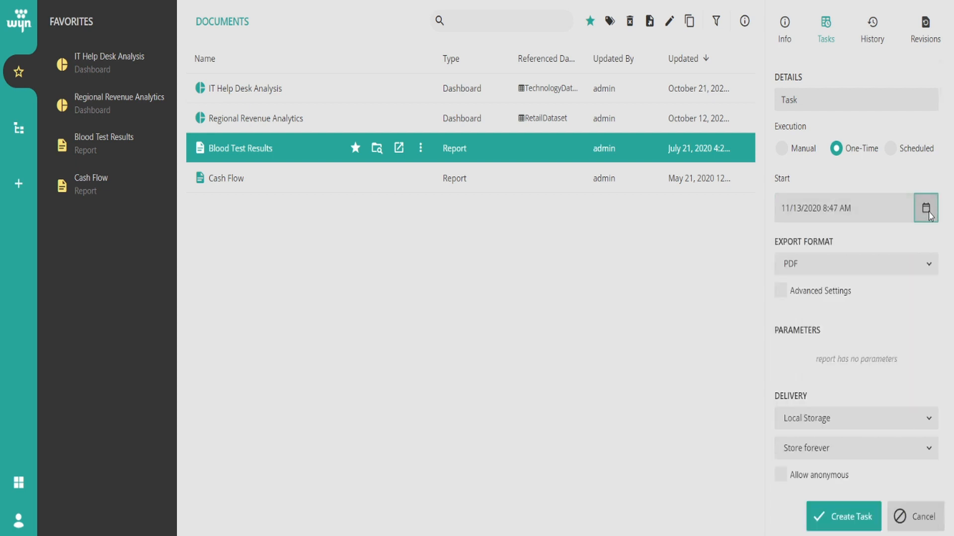
Set the task's execution to Scheduled, repeating daily on Monday, Wednesday and Friday only, with the start date 11/26/2020.
click(914, 151)
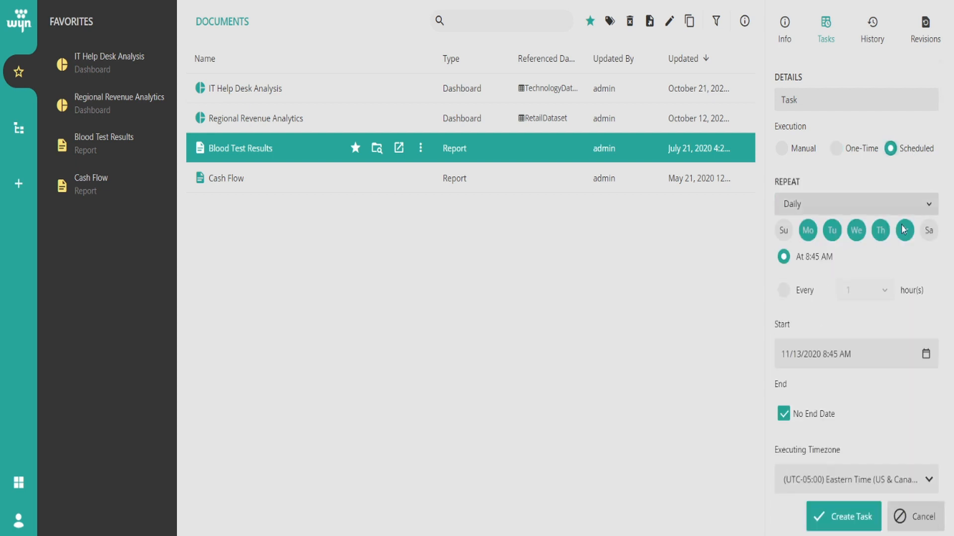
click(831, 232)
click(883, 232)
click(849, 350)
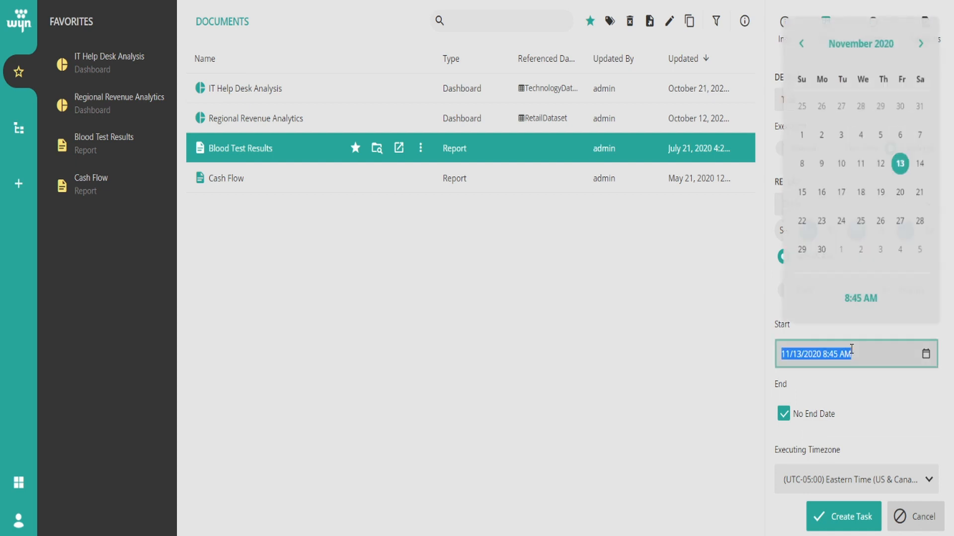
click(876, 237)
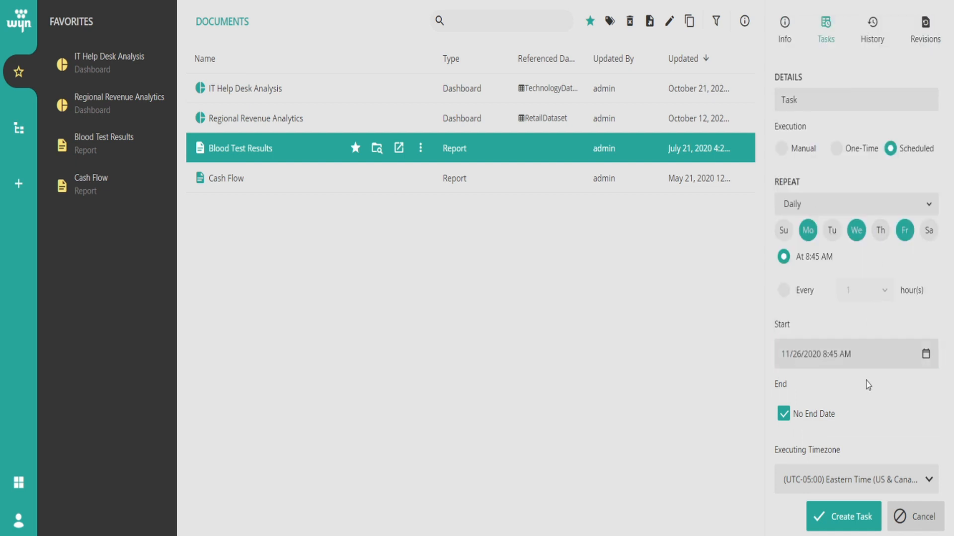
Set the task's delivery method to Email.
scroll(865, 398, down, 6)
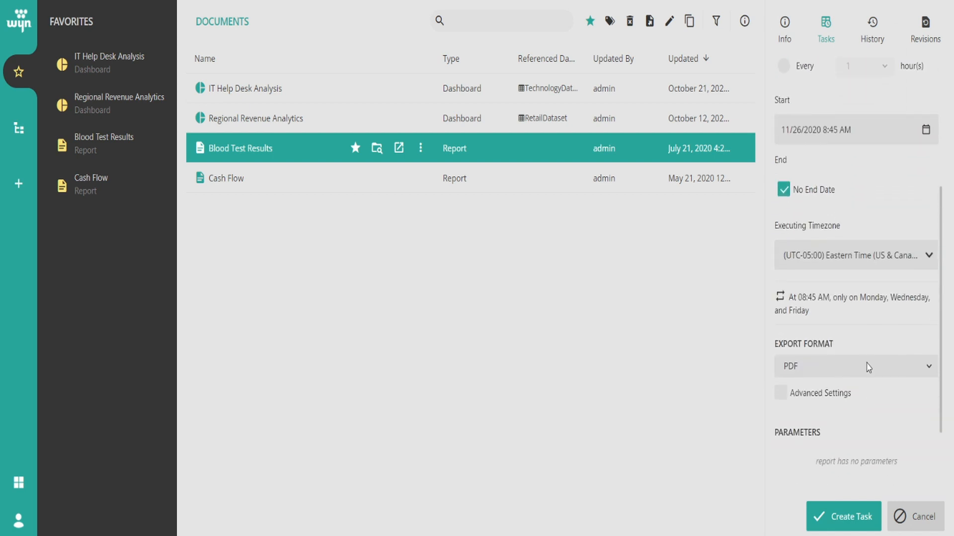
scroll(866, 361, down, 1)
click(865, 412)
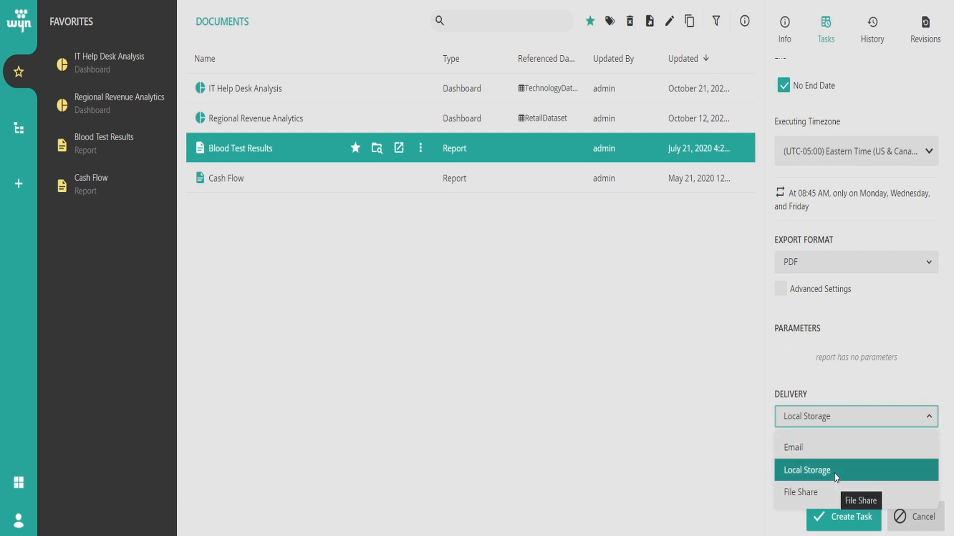
click(836, 448)
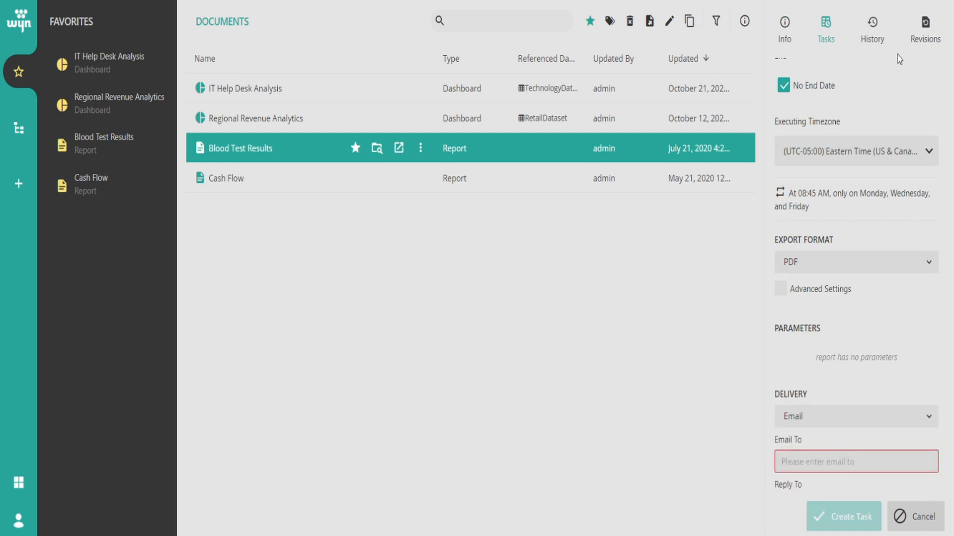
Check the task history of the Blood Test Results report and the error details of the Regional Revenue Analytics dashboard's "test" task.
click(873, 30)
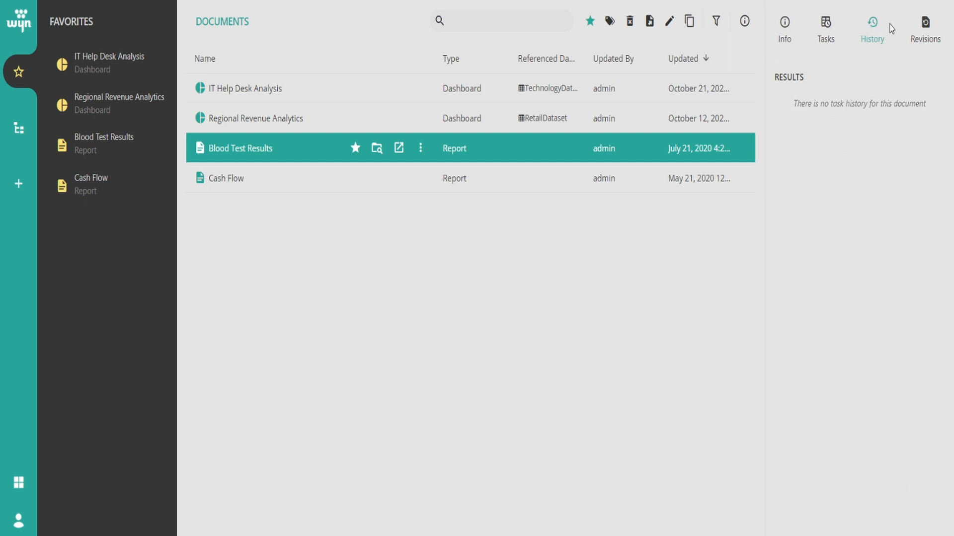
click(299, 118)
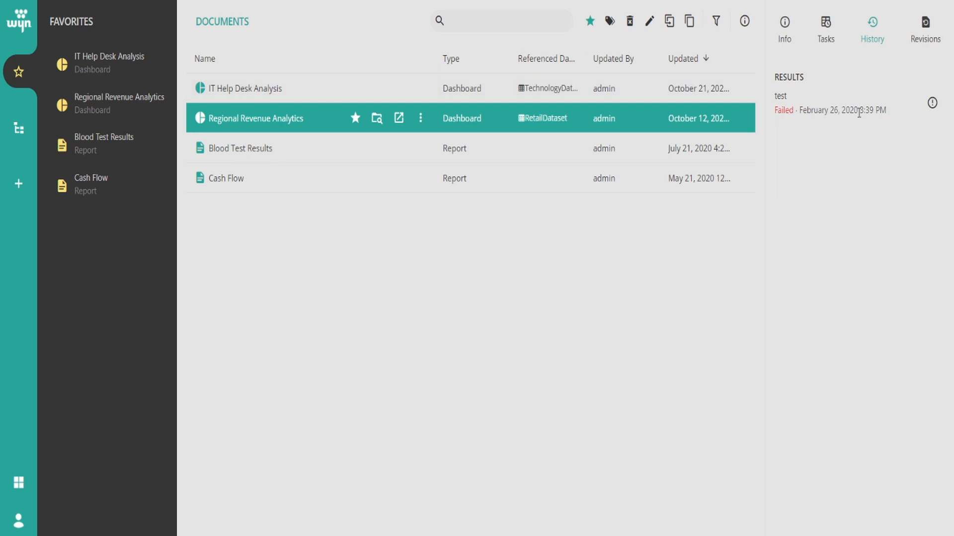
click(930, 104)
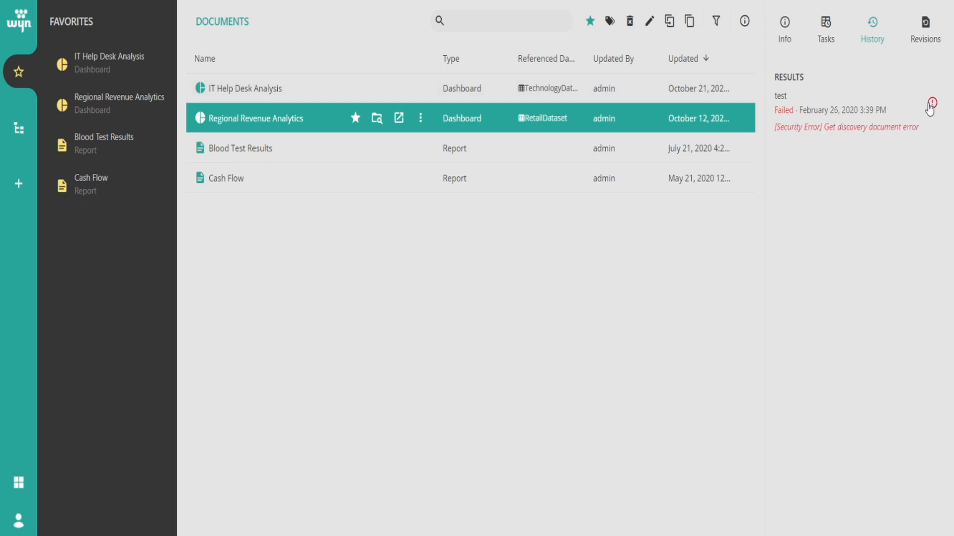
Review the revisions of the Regional Revenue Analytics dashboard and the actions available for Version 7.
click(932, 39)
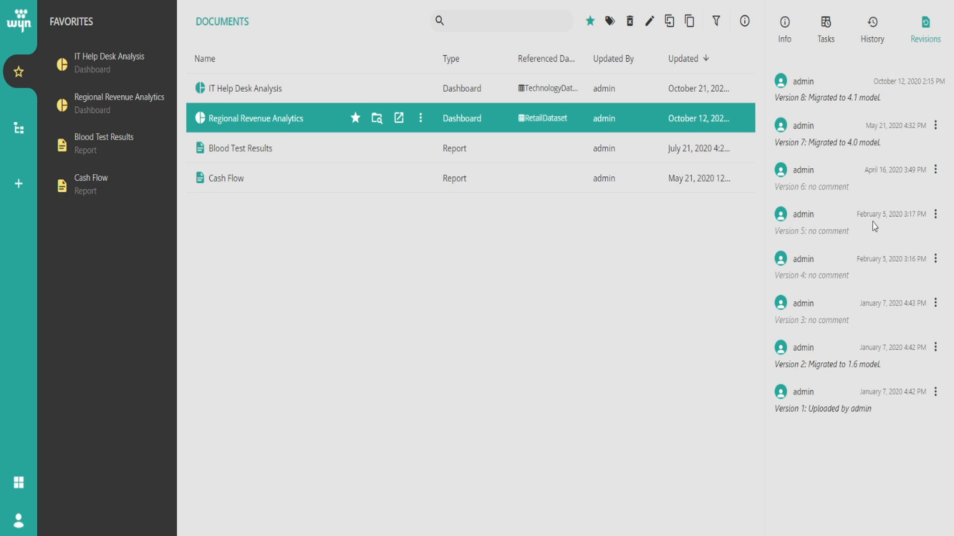
drag(870, 126, 916, 126)
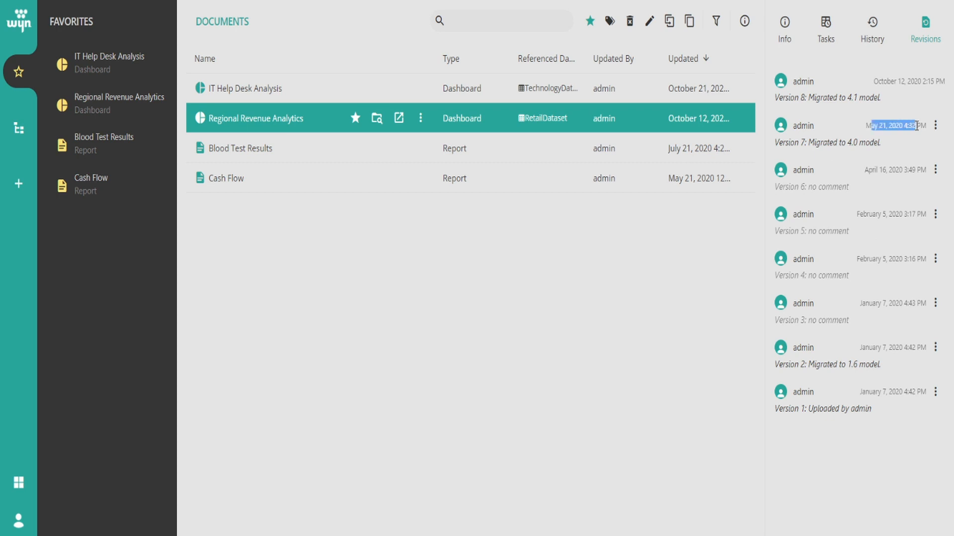
double_click(807, 124)
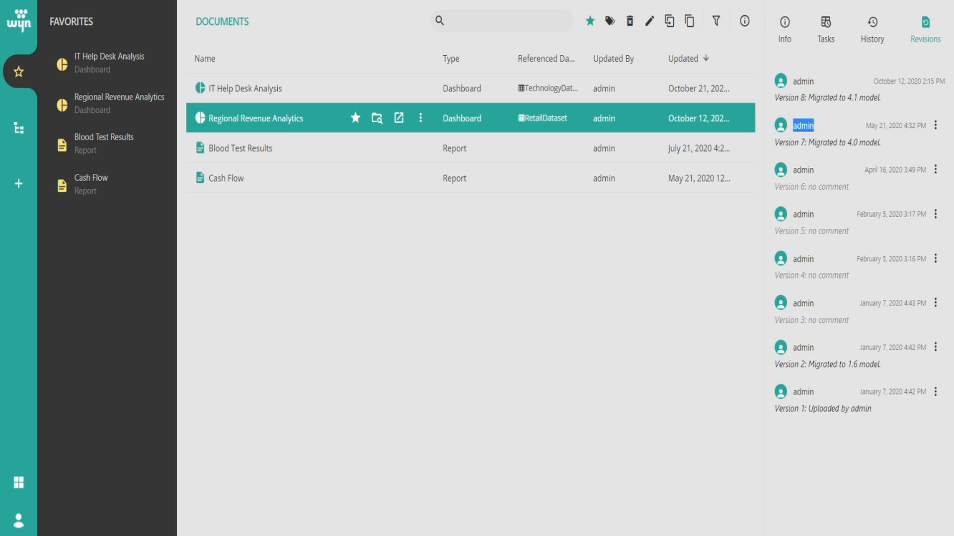
click(935, 125)
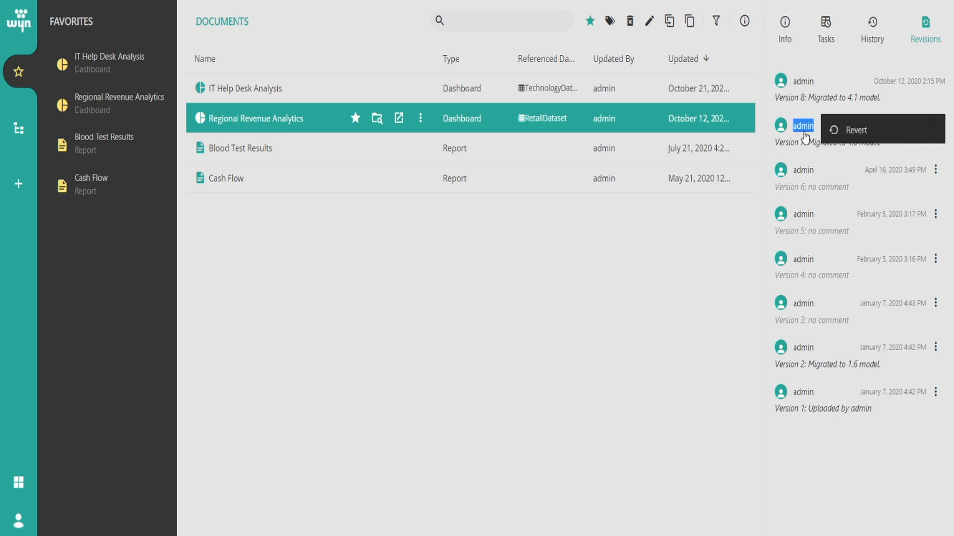
Review the revision of the Blood Test Results report and the actions available for Version 1.
click(308, 148)
click(936, 87)
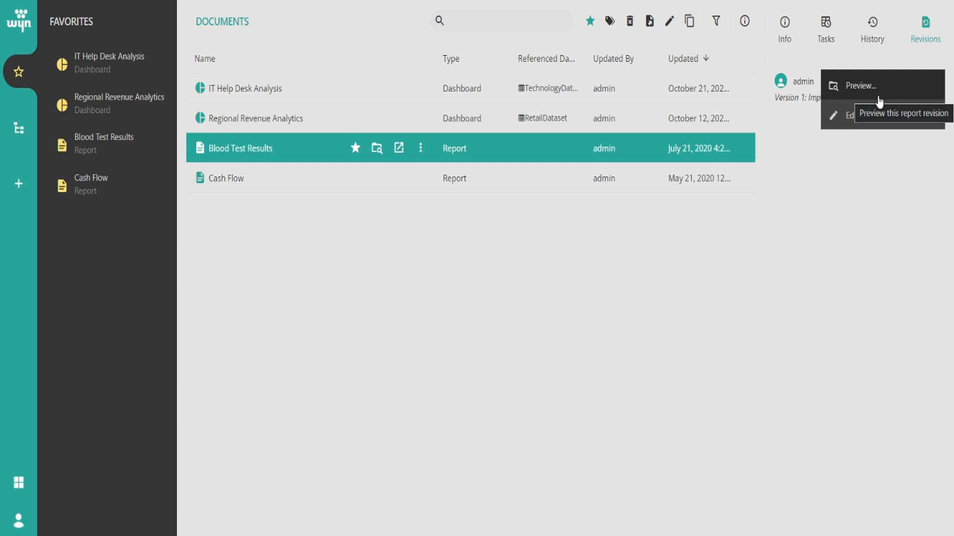
click(870, 186)
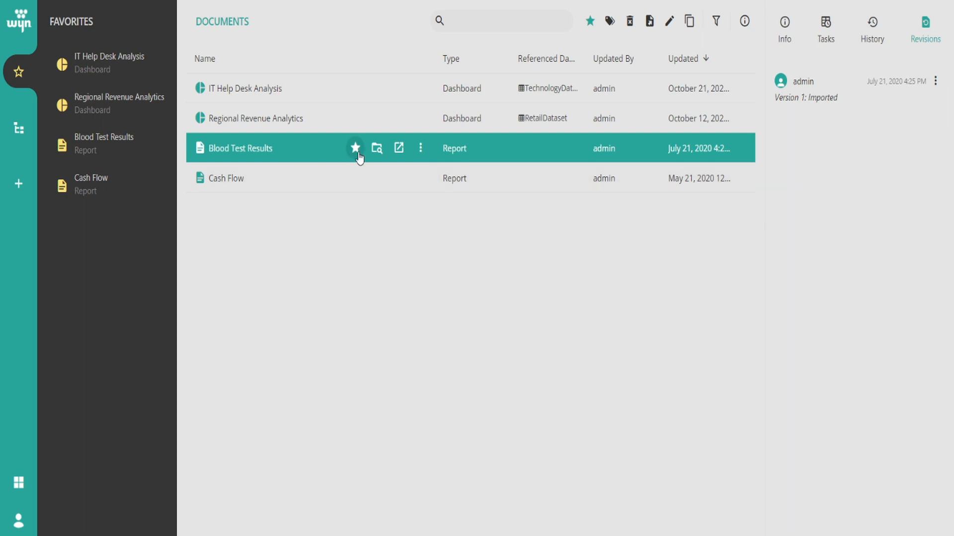
Preview the Blood Test Results report, look through its page, and try zooming out and back in.
click(377, 150)
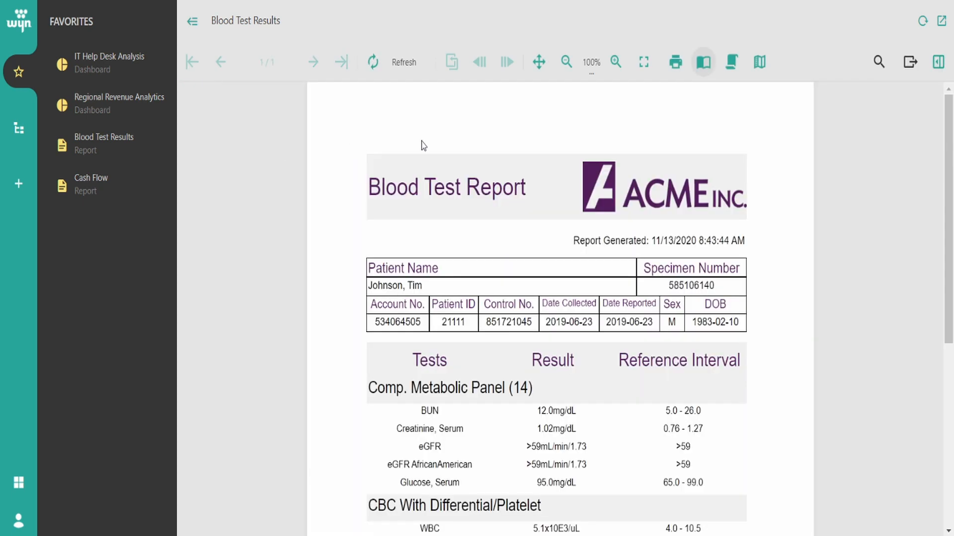
scroll(693, 163, down, 3)
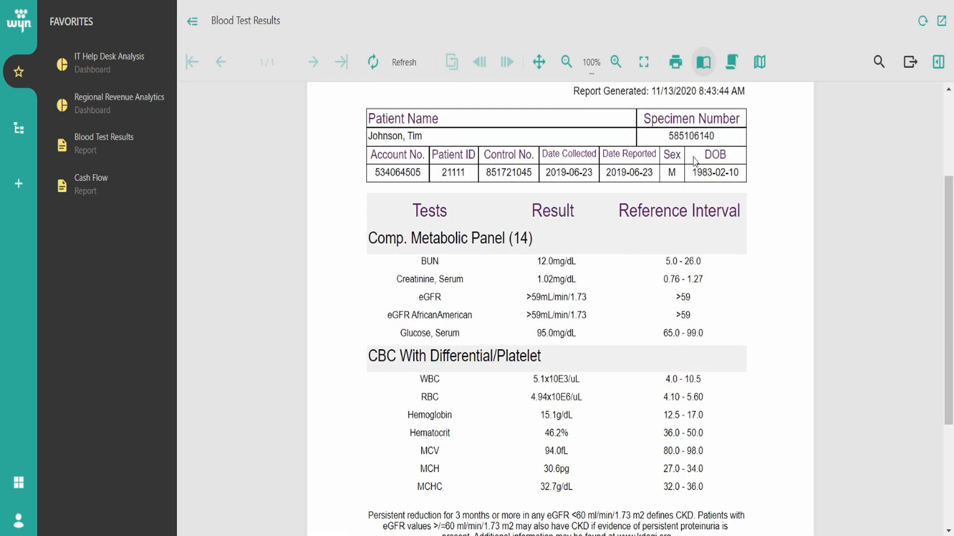
scroll(547, 199, up, 2)
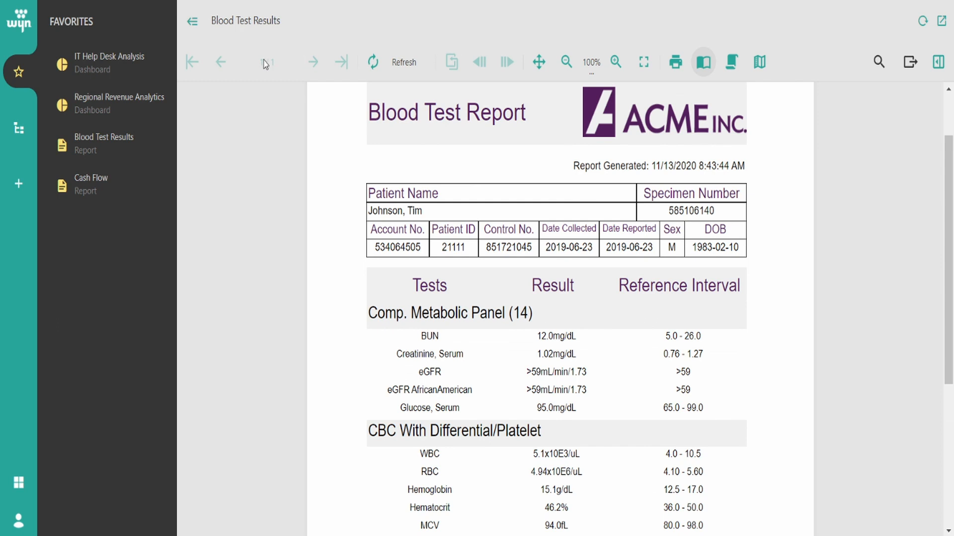
click(567, 61)
click(614, 65)
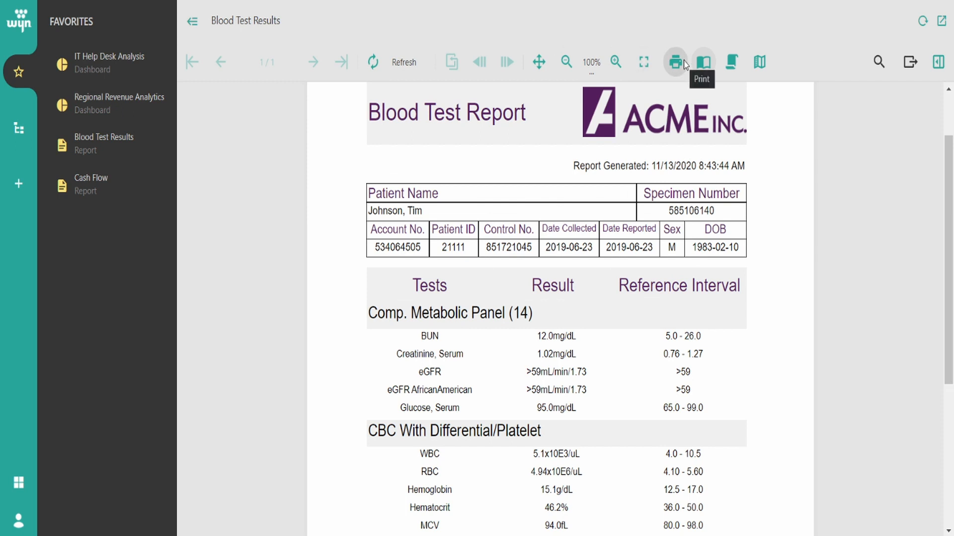
Switch the report preview to the view without page margins and look through the whole report.
click(760, 63)
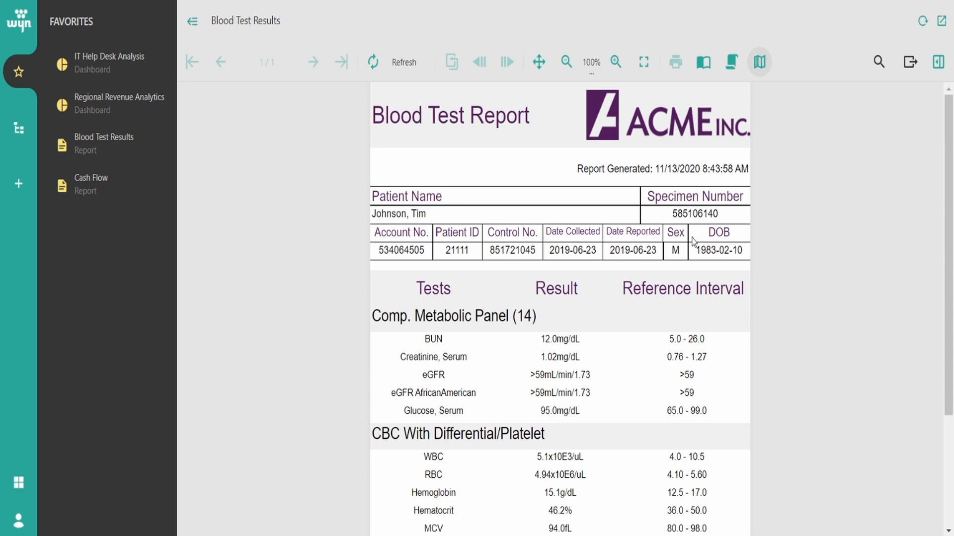
scroll(694, 242, down, 1)
scroll(693, 241, down, 3)
scroll(693, 238, up, 4)
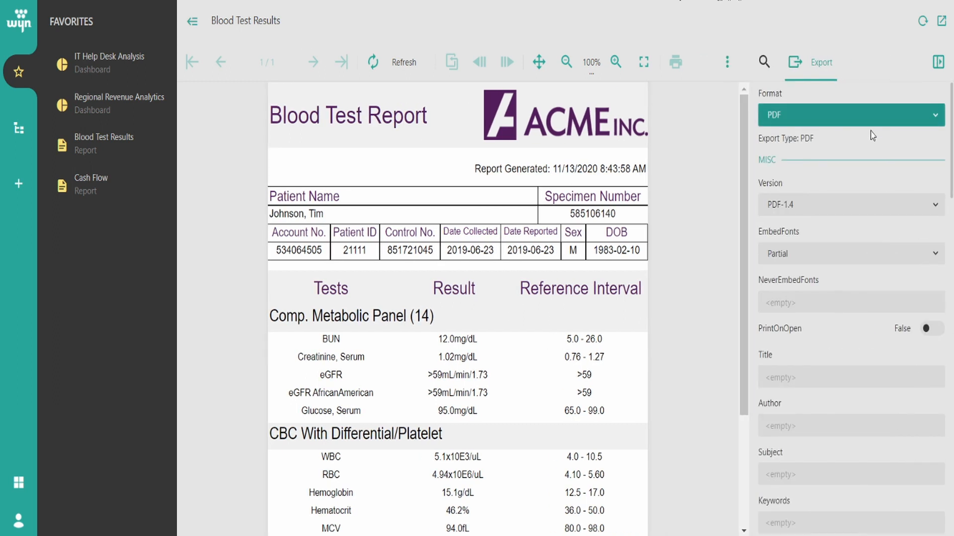
Review the formats available for exporting the Blood Test Results report, then close its preview.
click(872, 116)
scroll(819, 242, down, 1)
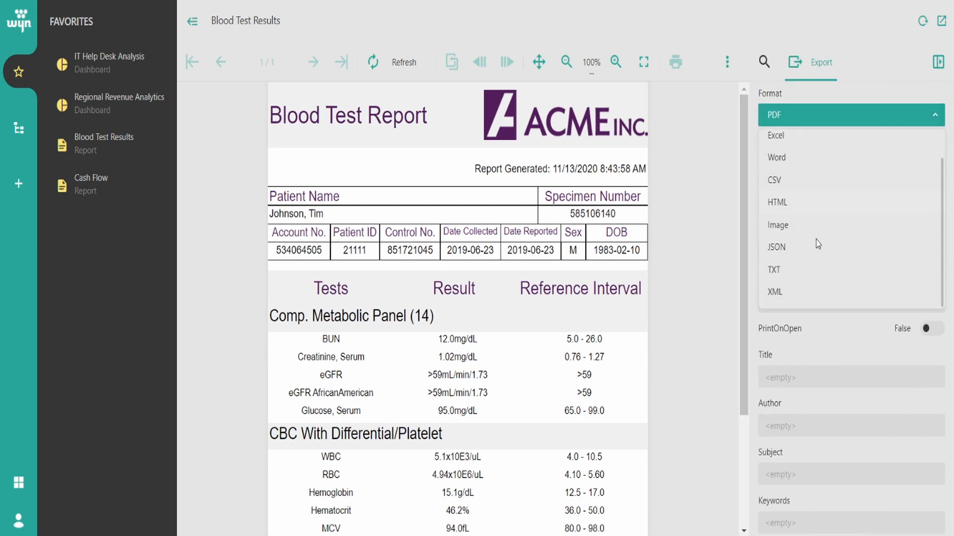
scroll(810, 268, up, 1)
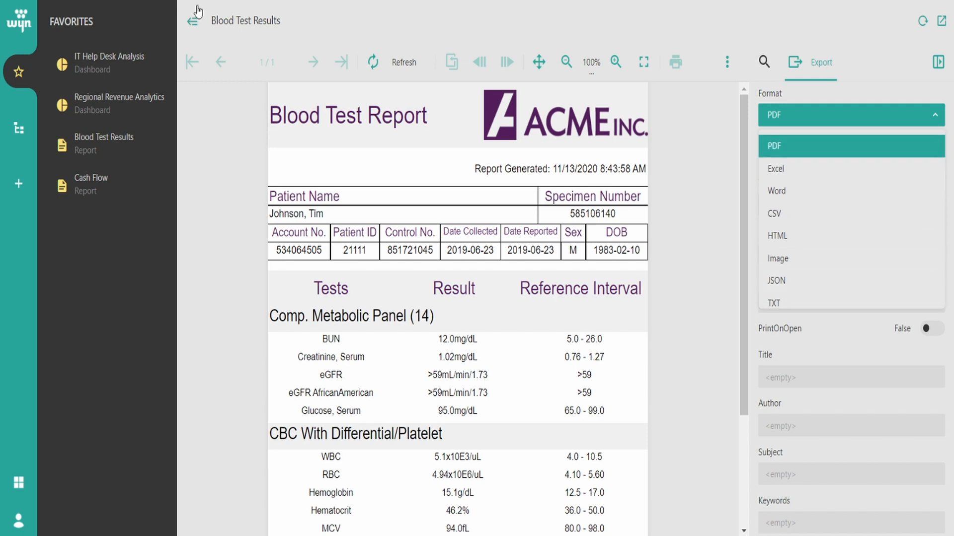
click(190, 21)
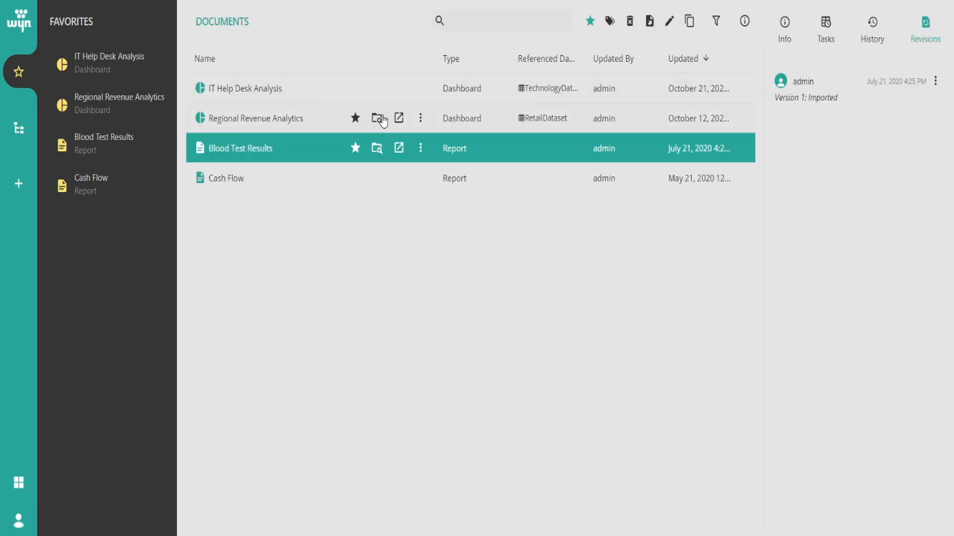
Preview the Regional Revenue Analytics dashboard and cross-filter it by 2015, 2016 and 2017 from the Revenue and Planned Revenue chart, then clear the selection.
click(377, 119)
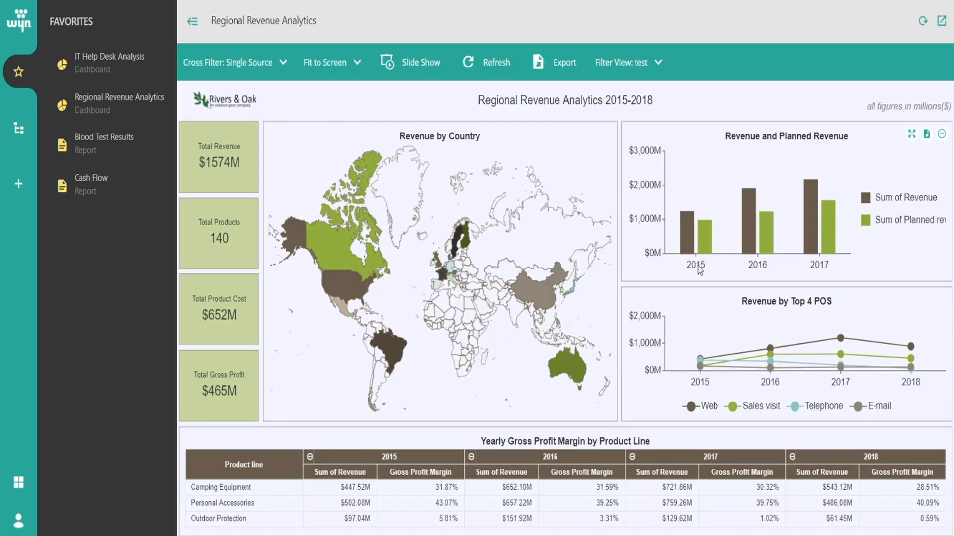
click(696, 265)
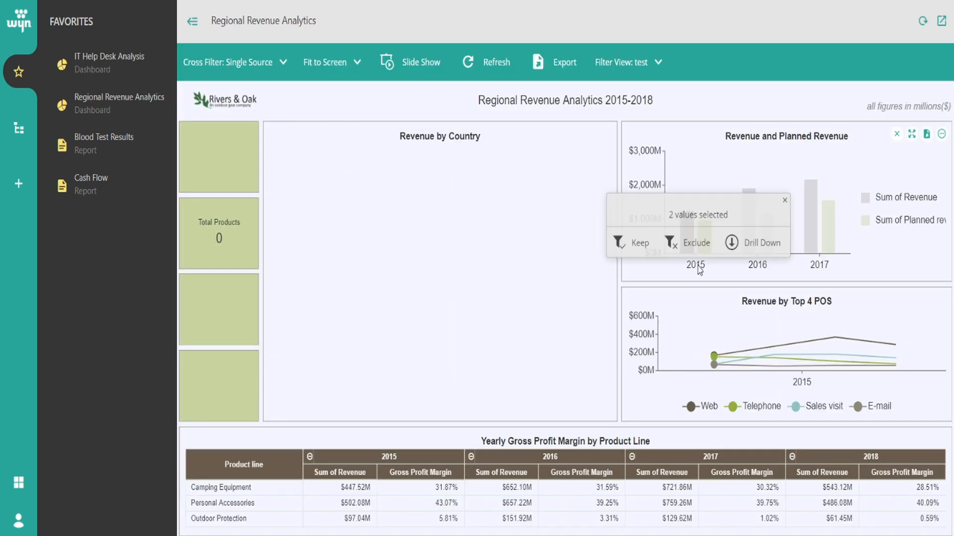
ctrl+click(760, 267)
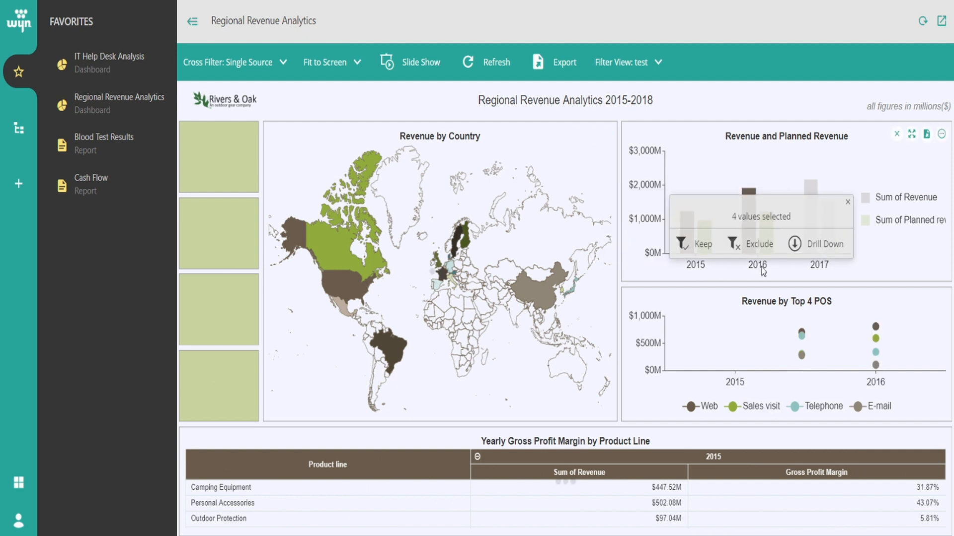
ctrl+click(816, 270)
click(788, 275)
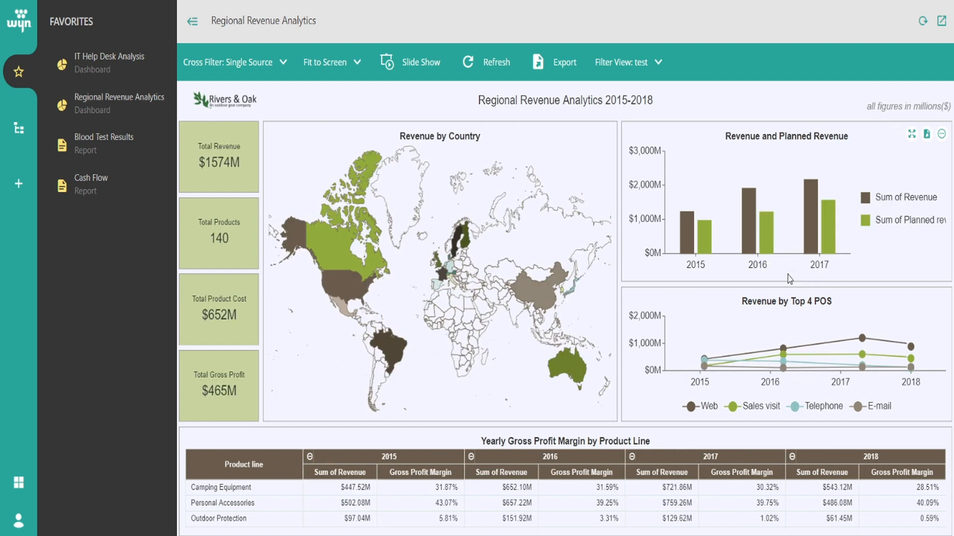
Drill down from the 2015 revenue bar to Product line, then return the chart to its Home level.
click(690, 248)
click(729, 234)
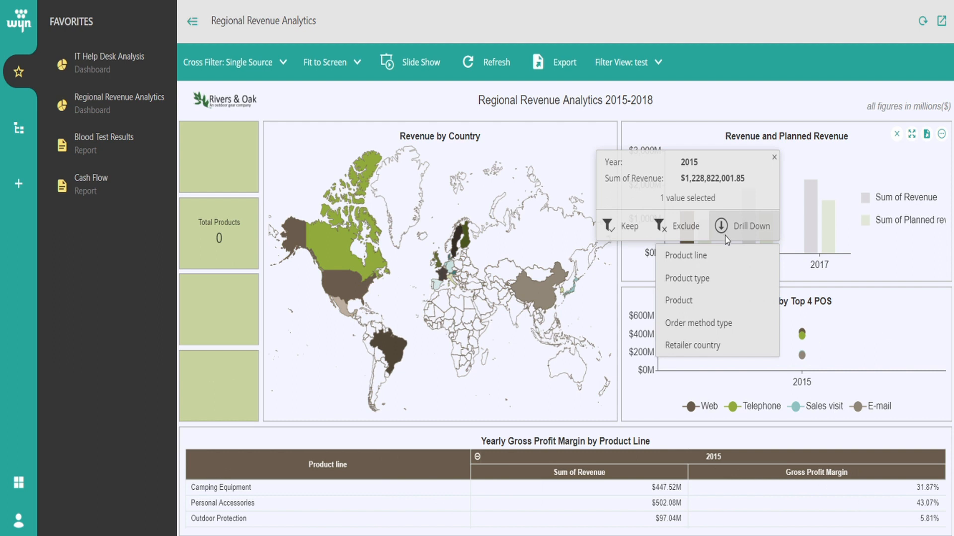
click(709, 261)
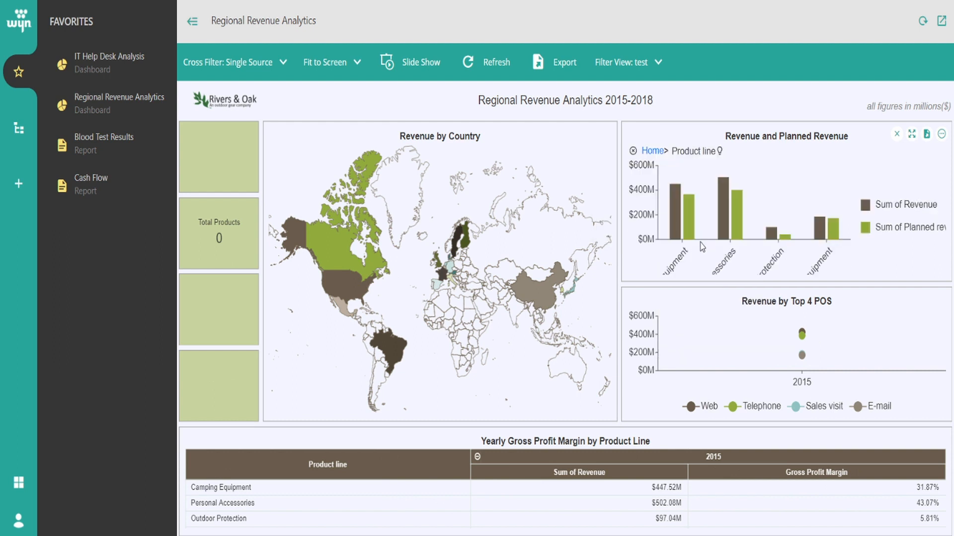
click(652, 151)
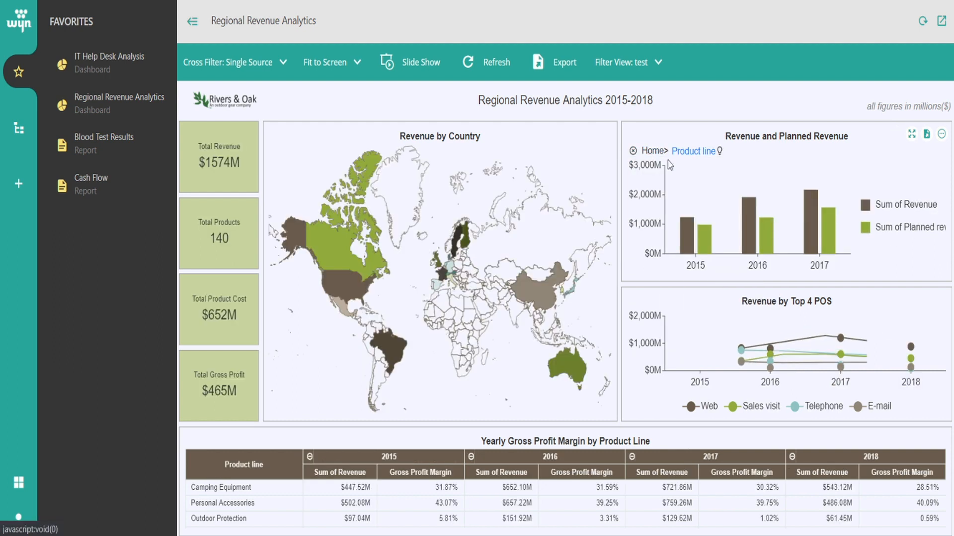
Drill down from the 2016 revenue bar to Product type, then return the chart to its Home level.
click(749, 230)
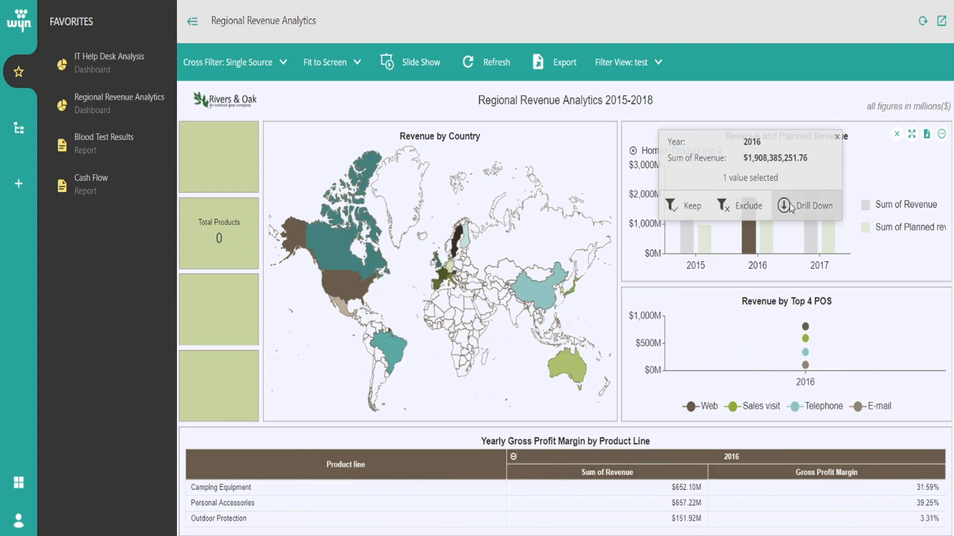
click(788, 206)
click(791, 257)
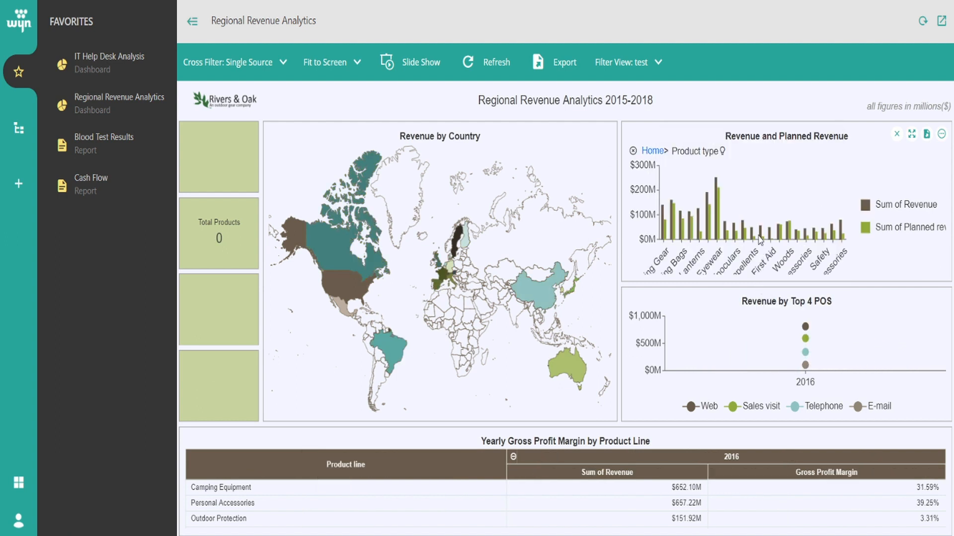
click(651, 151)
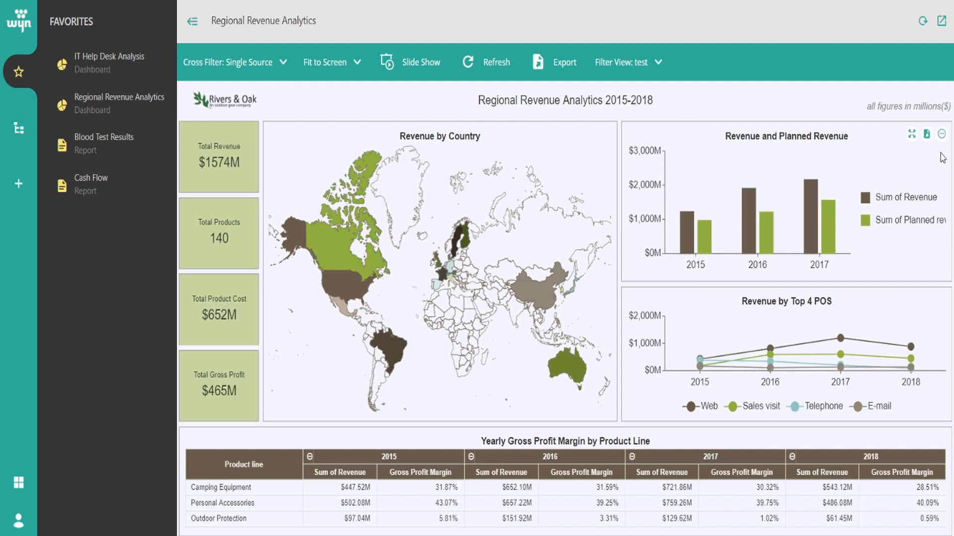
Add 2018 to the Year filter of the Revenue and Planned Revenue chart and apply it.
click(943, 137)
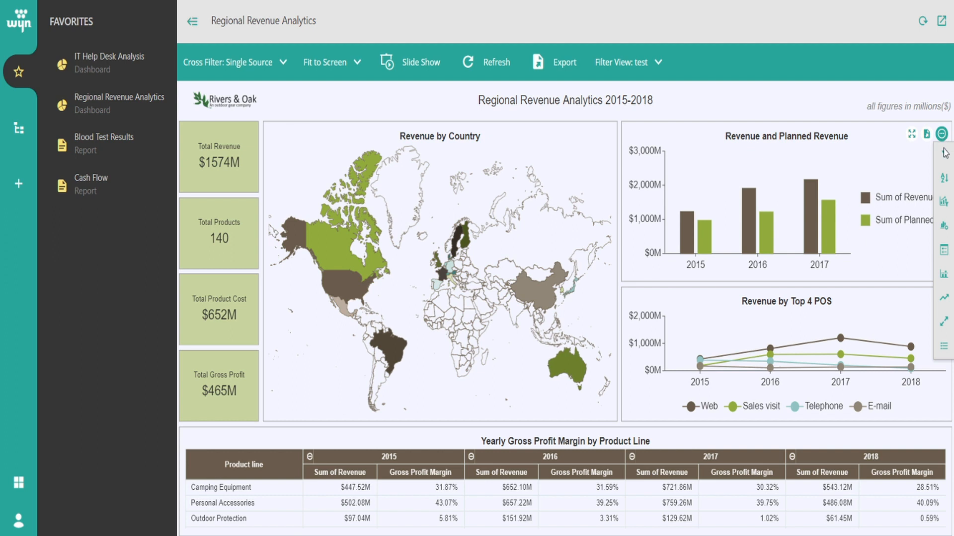
click(944, 155)
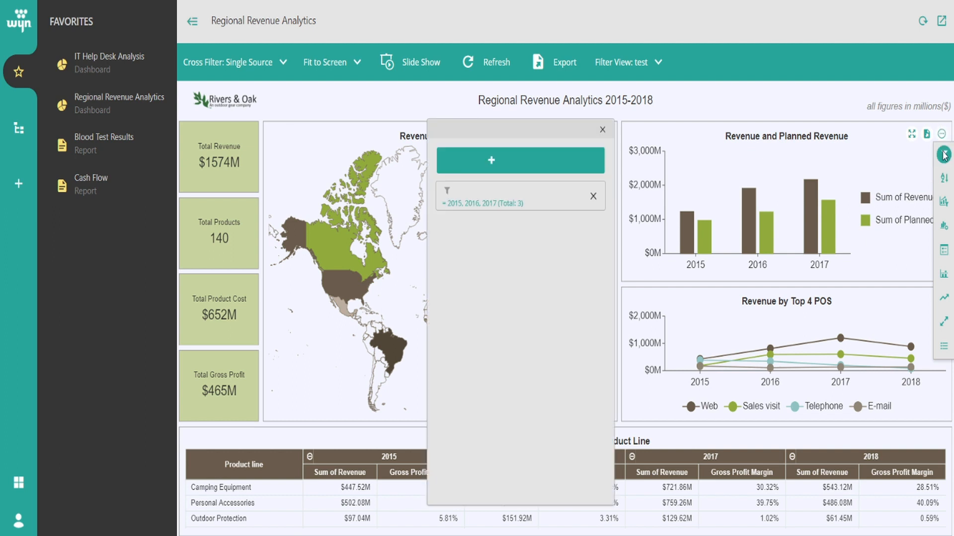
click(546, 201)
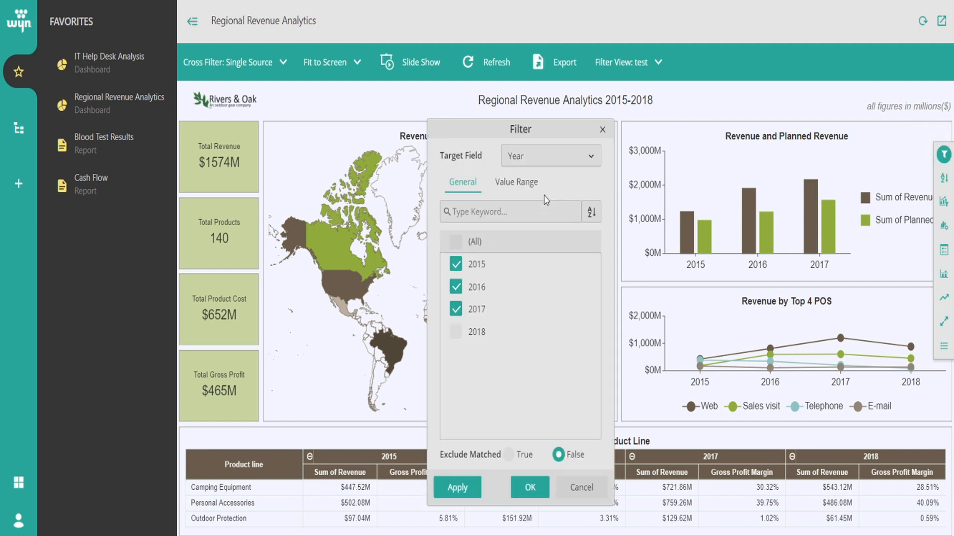
click(456, 333)
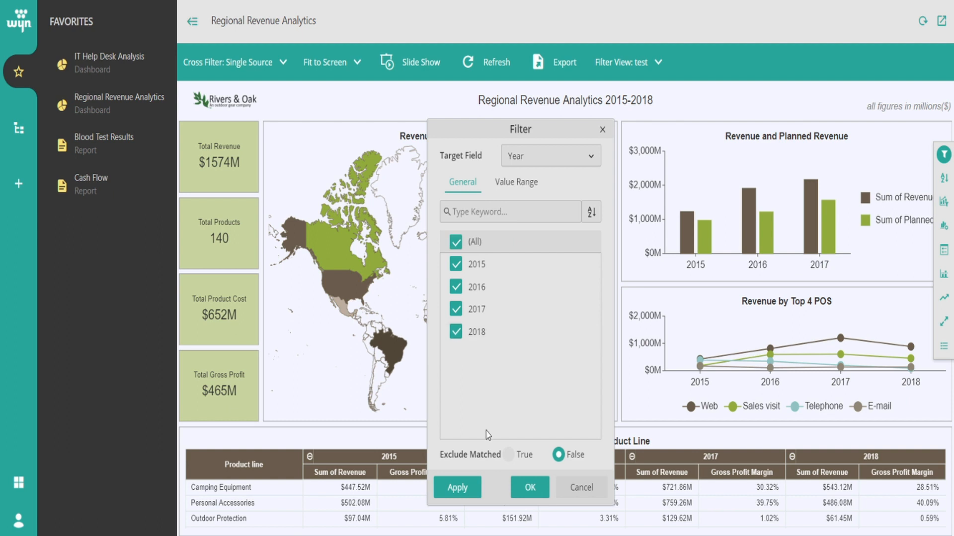
click(462, 489)
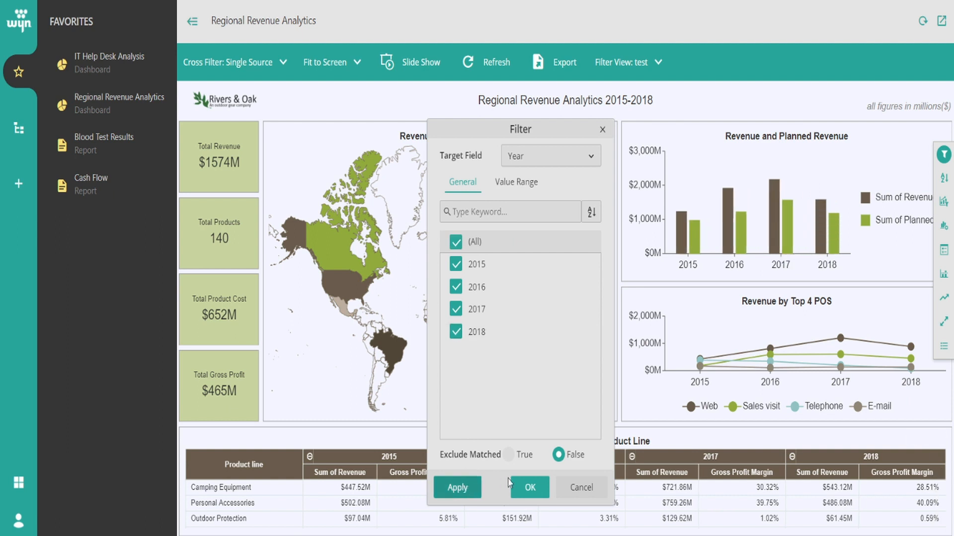
click(528, 488)
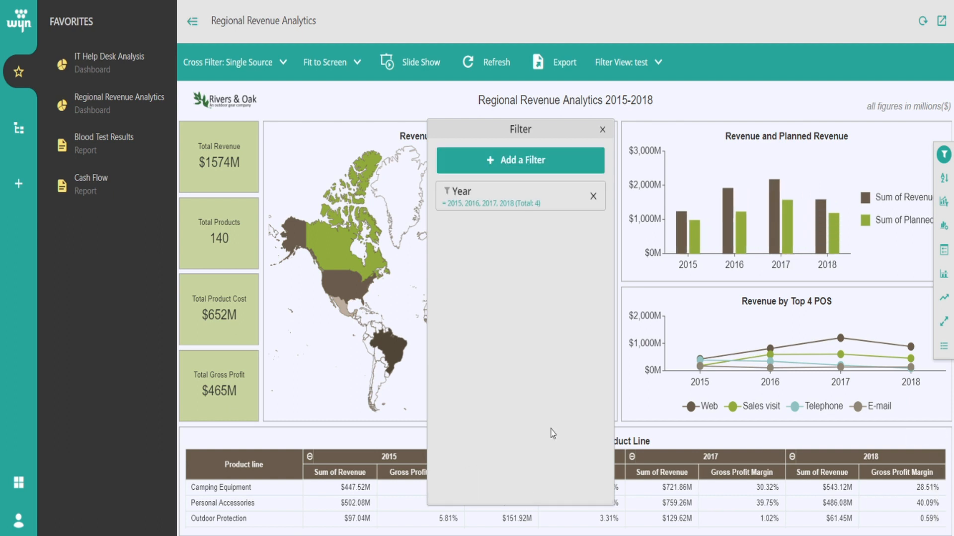
click(602, 129)
Sort the Revenue and Planned Revenue chart's Year field by the value Sum of Revenue in ascending order.
click(945, 180)
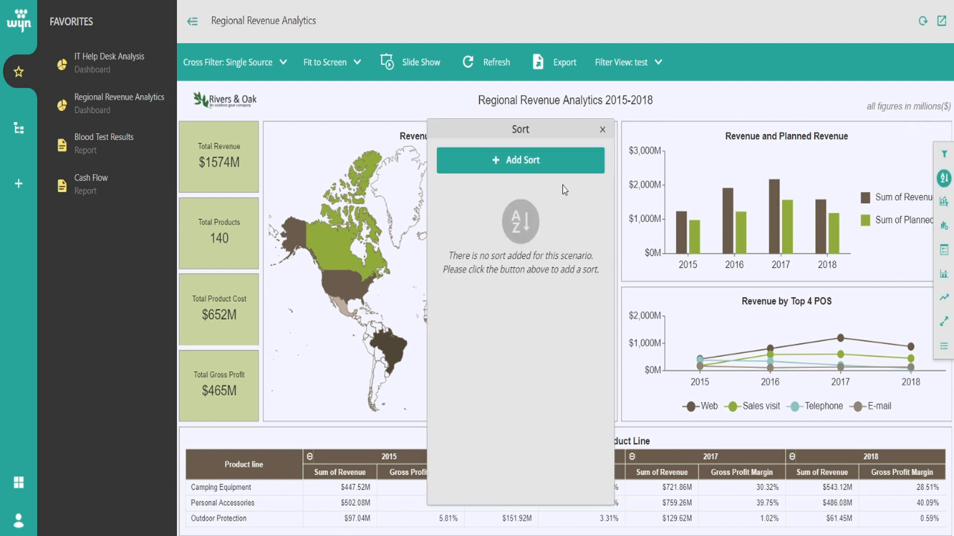
click(547, 164)
click(490, 189)
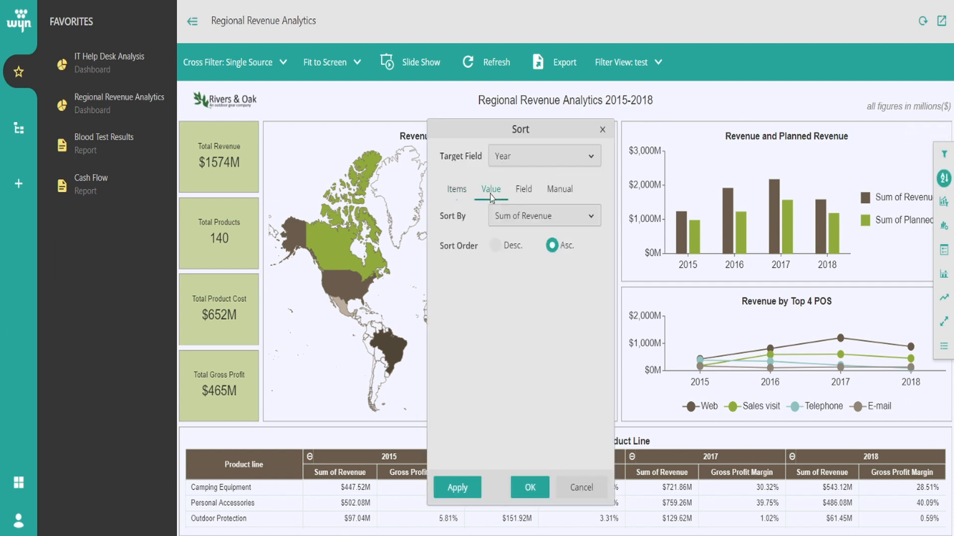
click(472, 487)
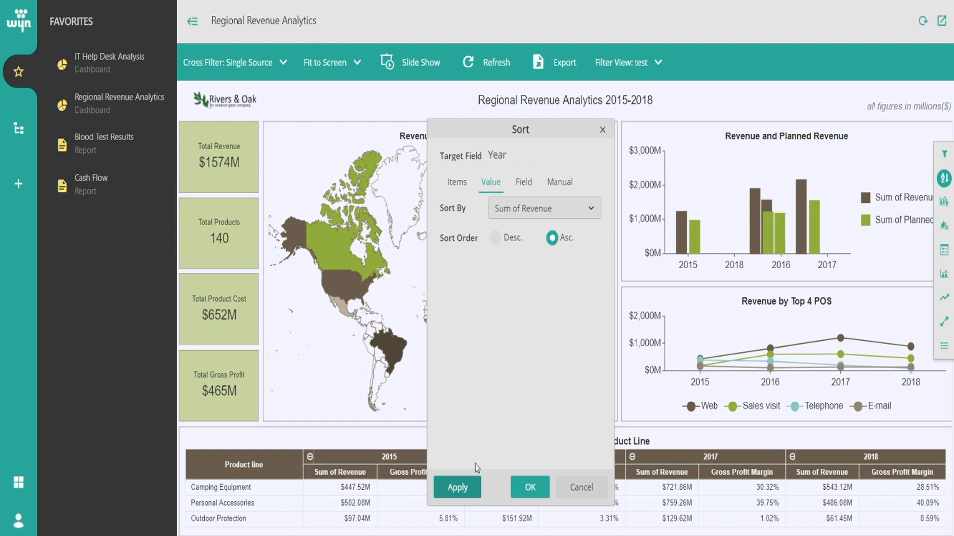
click(526, 487)
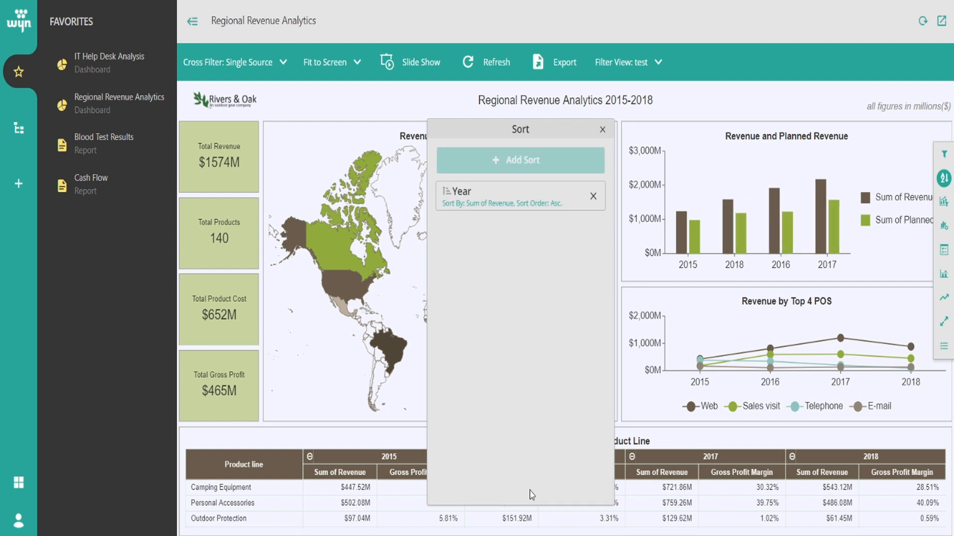
click(602, 129)
Apply a conditional visualization keeping the top 2 years ranked by sum of Revenue, then remove it.
click(944, 201)
click(541, 169)
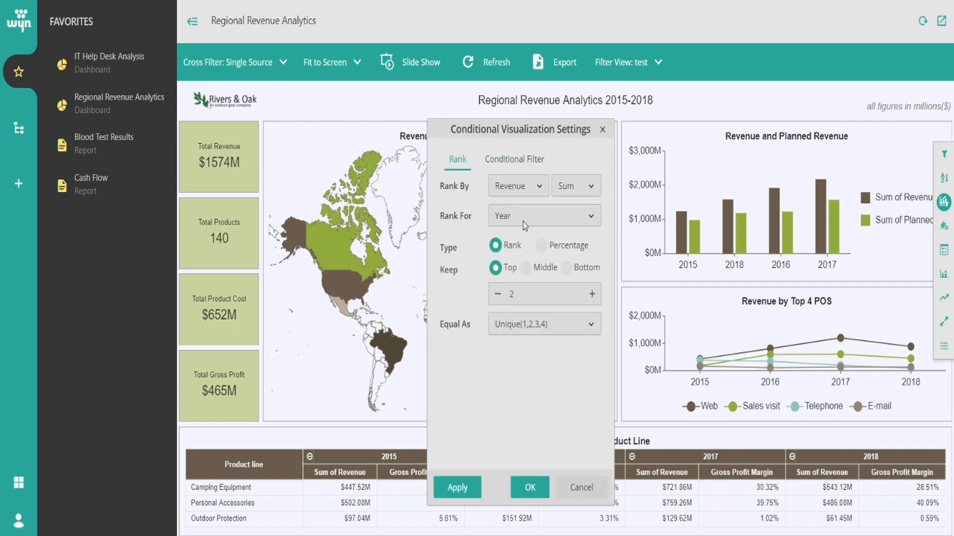
click(467, 495)
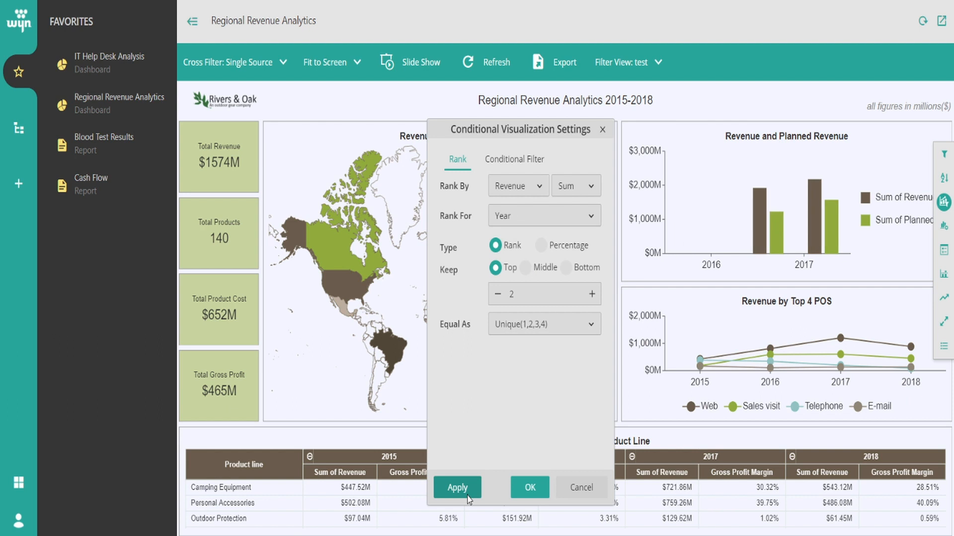
click(562, 487)
click(604, 192)
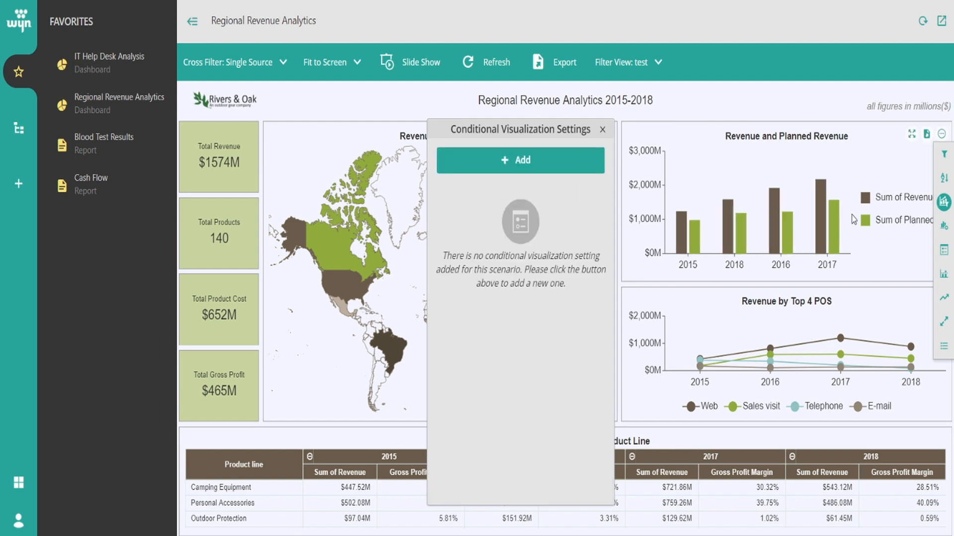
Try the line and area chart types on the Revenue and Planned Revenue chart, then return it to a column chart.
click(947, 230)
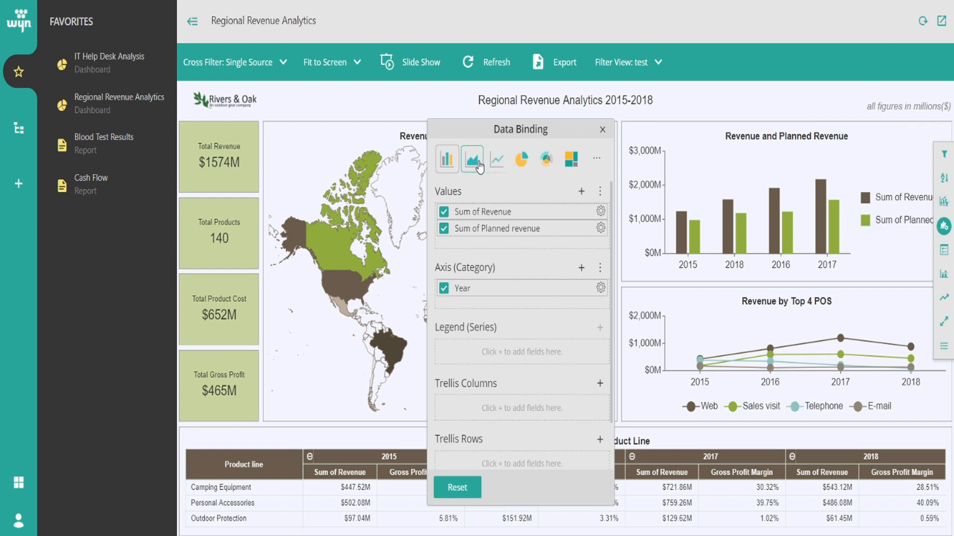
click(498, 163)
click(477, 164)
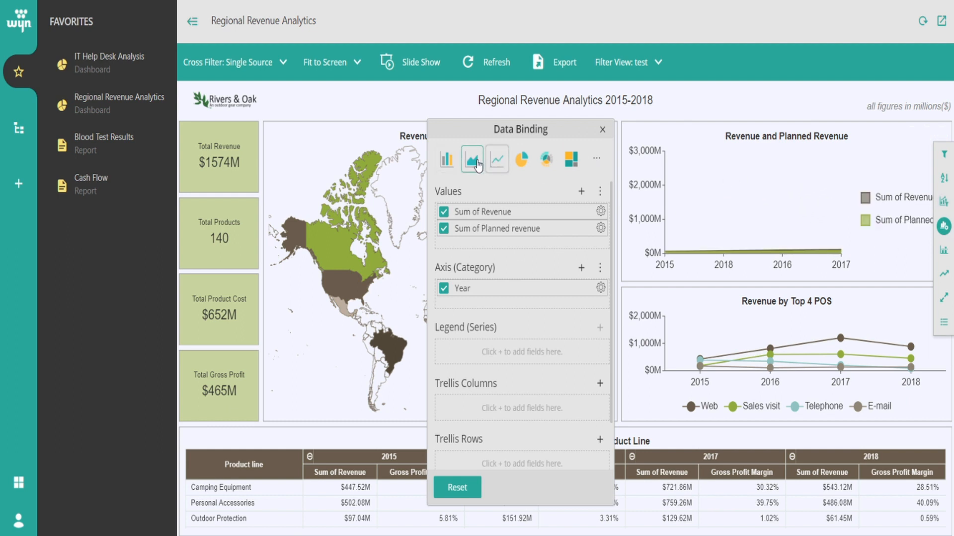
click(448, 164)
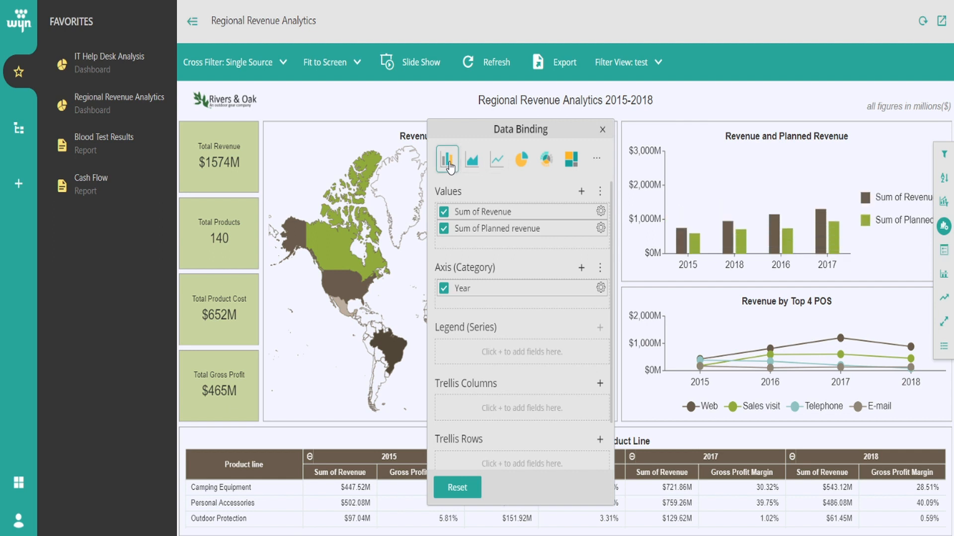
Add a dashed Average Line reference line with Total scope to the Revenue and Planned Revenue chart.
click(944, 274)
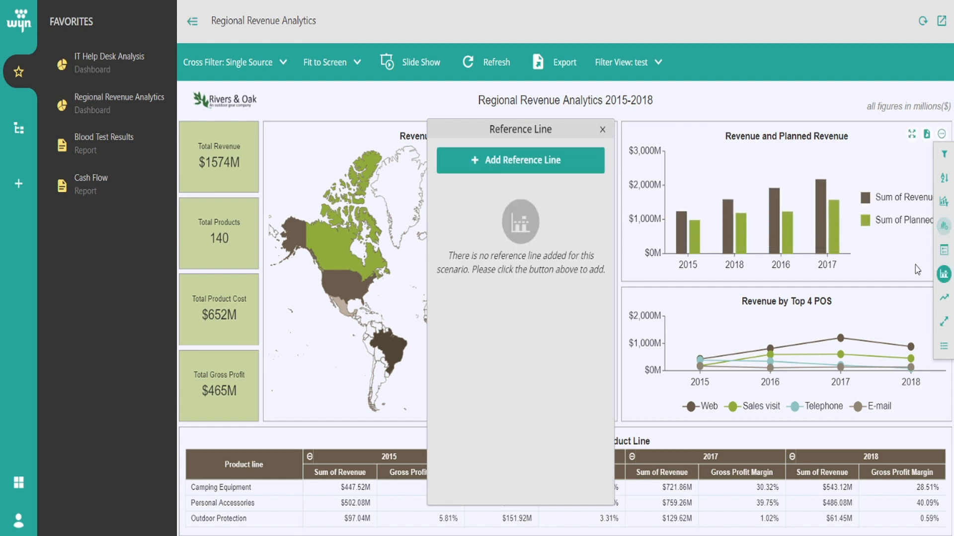
click(518, 170)
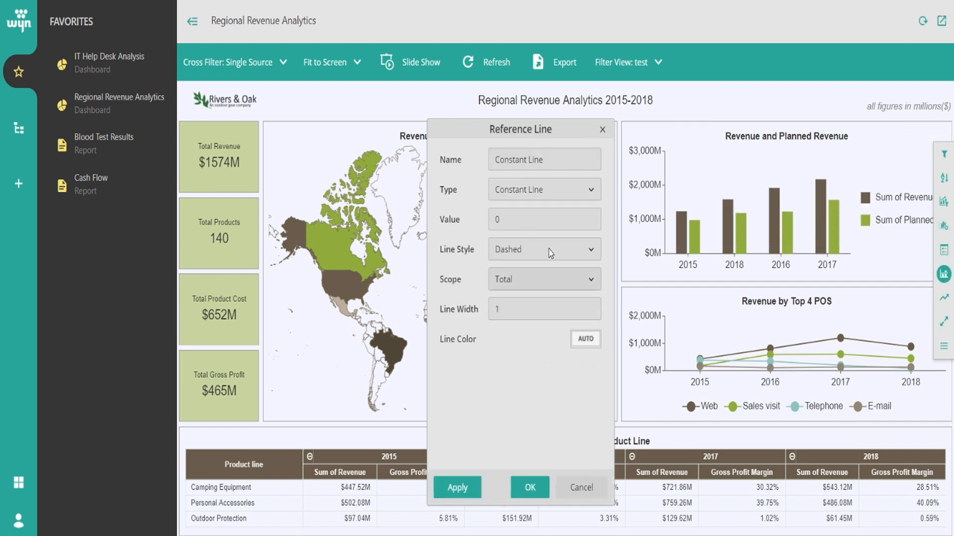
click(544, 198)
click(540, 305)
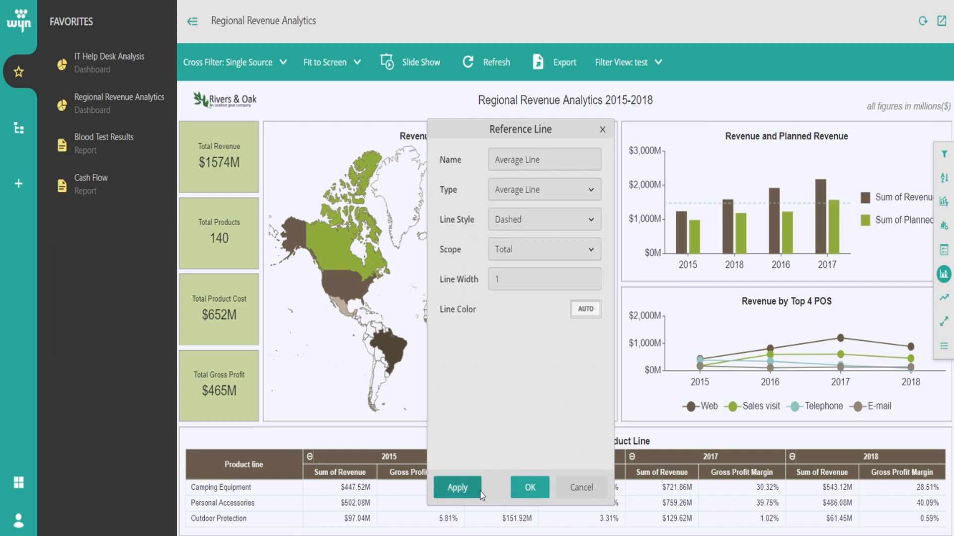
click(600, 492)
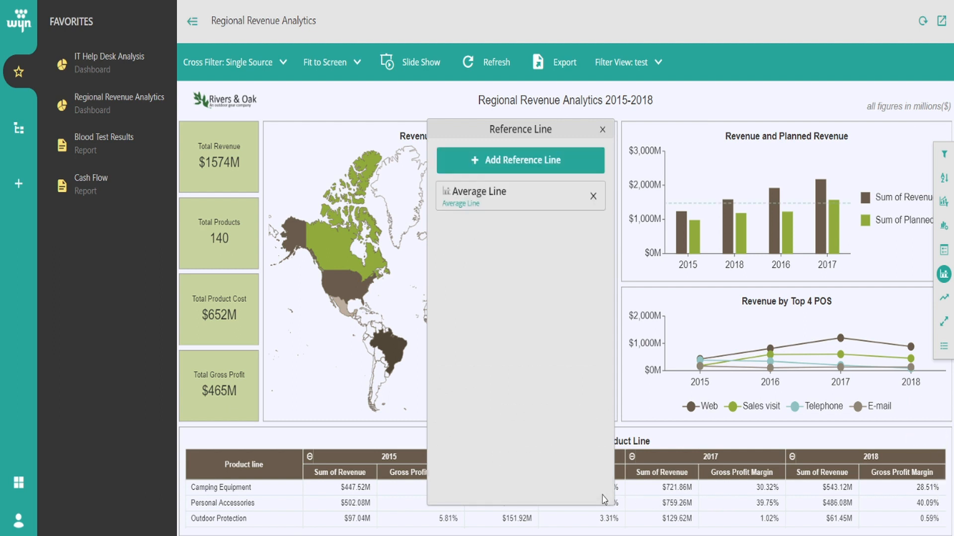
Add a trend line to the Revenue and Planned Revenue chart.
click(944, 298)
click(462, 208)
click(469, 484)
click(517, 487)
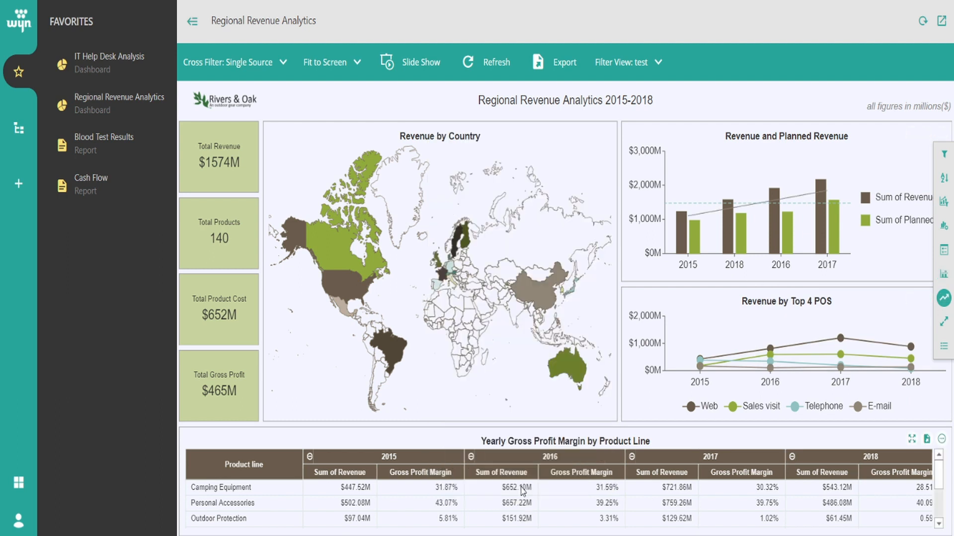
Remove the Year sort from the Revenue and Planned Revenue chart.
click(944, 178)
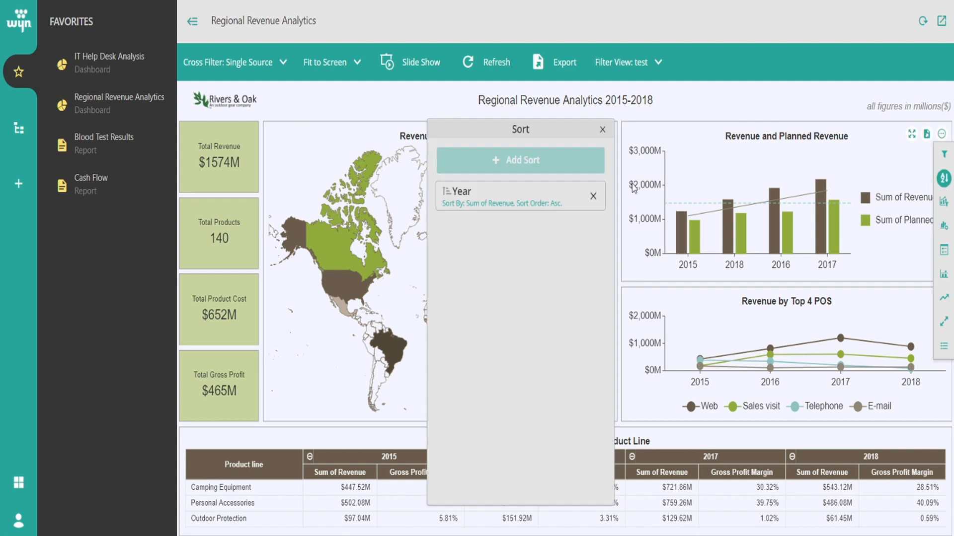
click(593, 198)
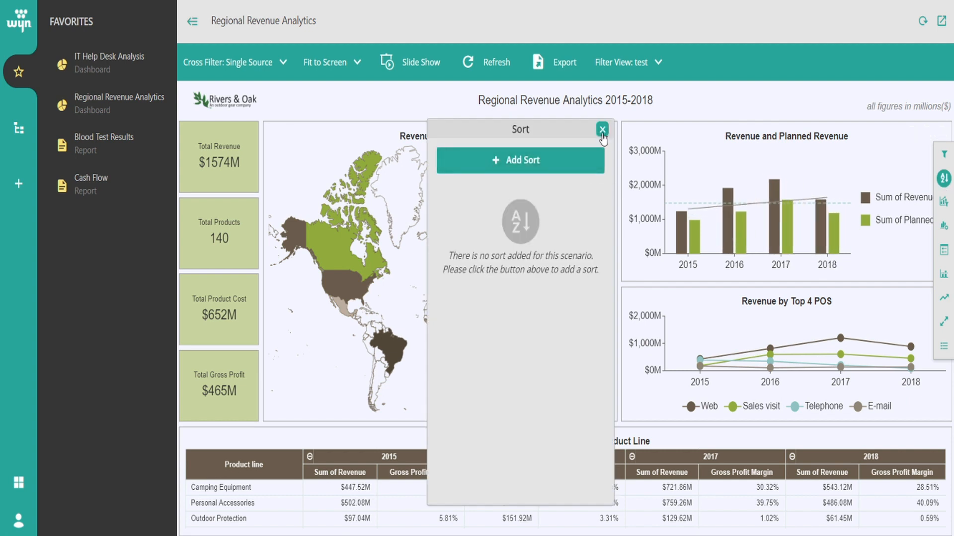
click(602, 129)
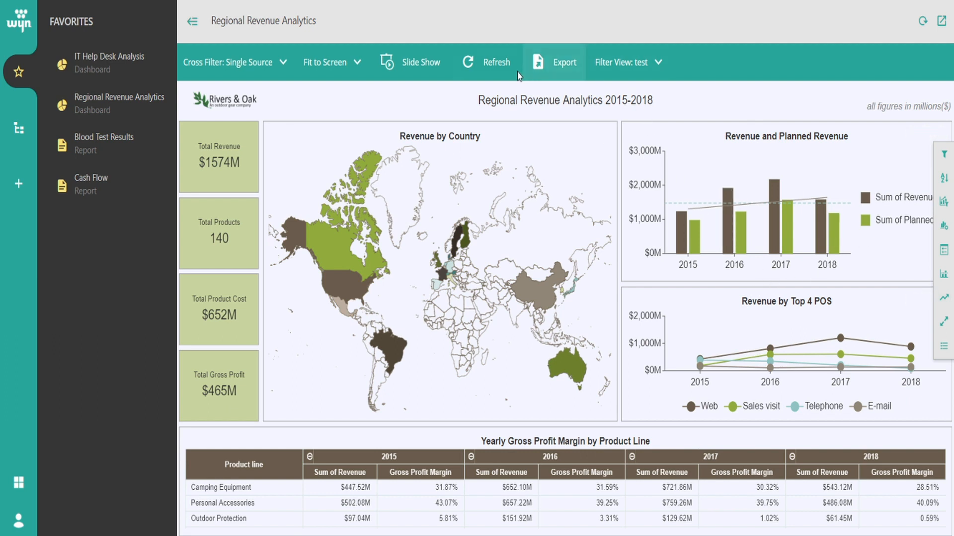
Review the dashboard's export formats and page options without exporting, then close the Regional Revenue Analytics preview.
click(552, 66)
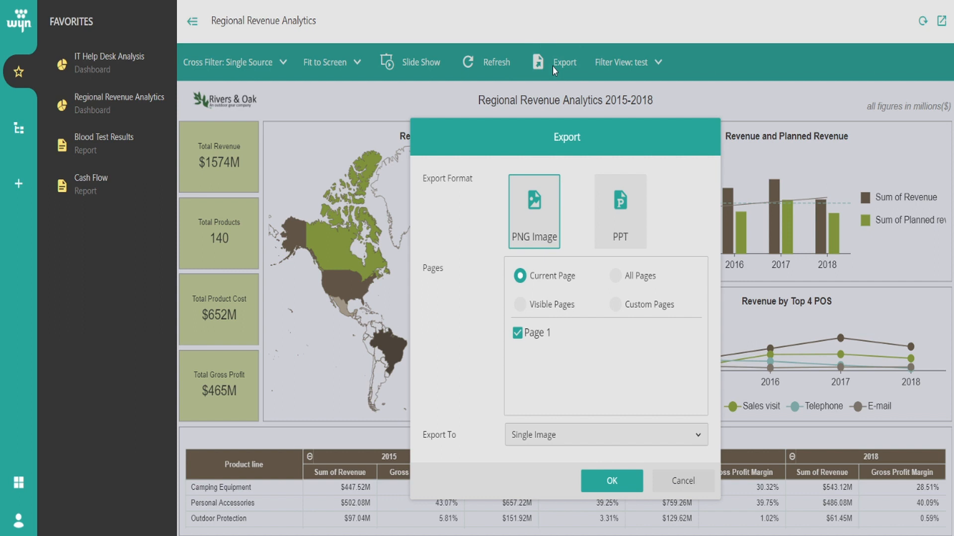
click(683, 481)
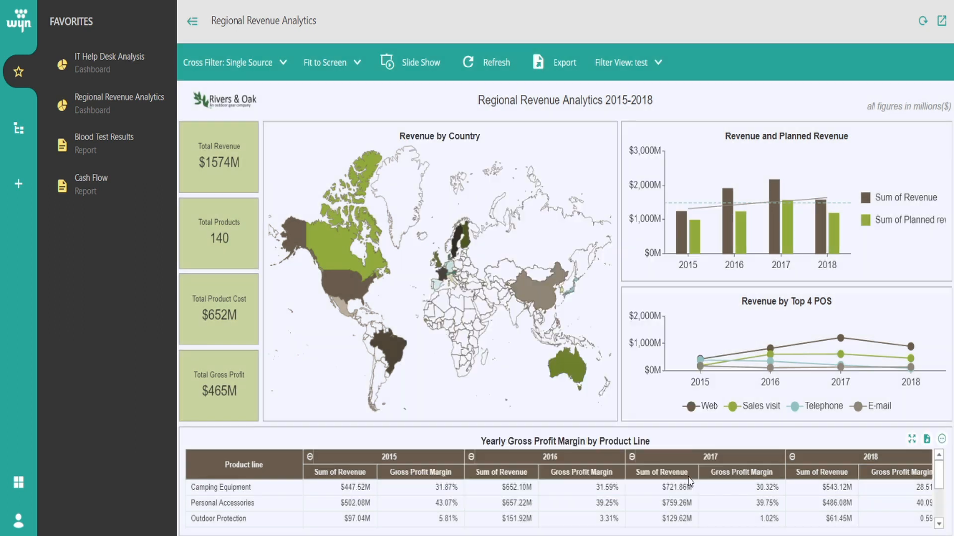
click(195, 29)
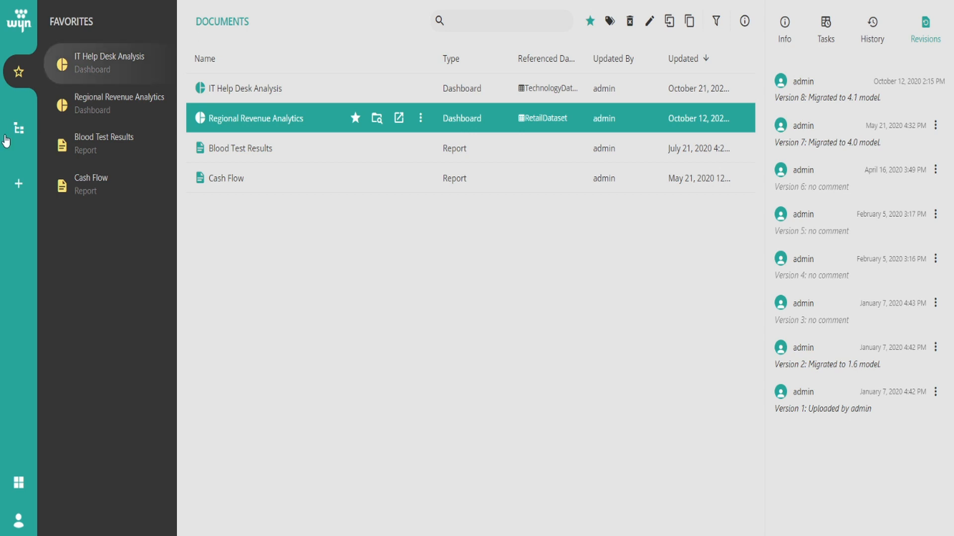
Create a new report from the organization-branded template in the Templates category.
click(18, 183)
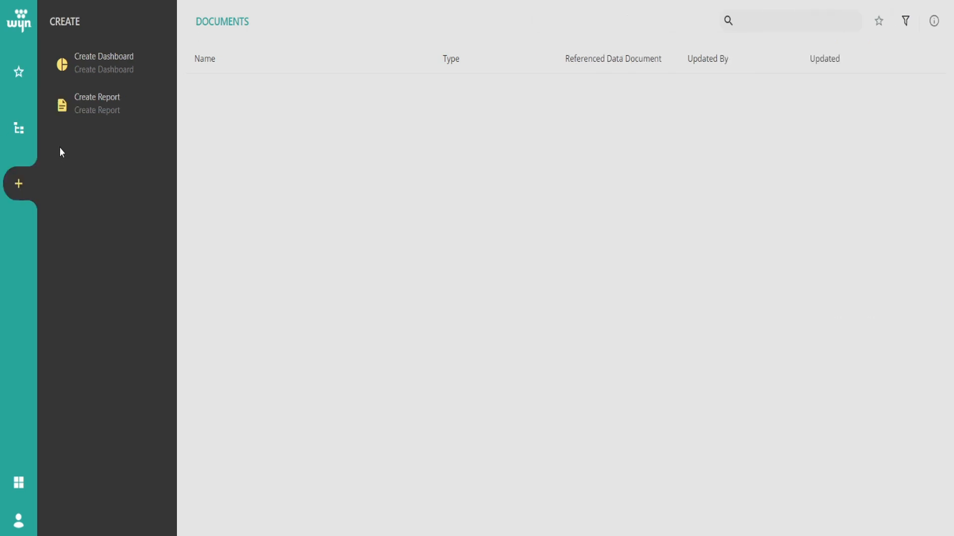
click(92, 118)
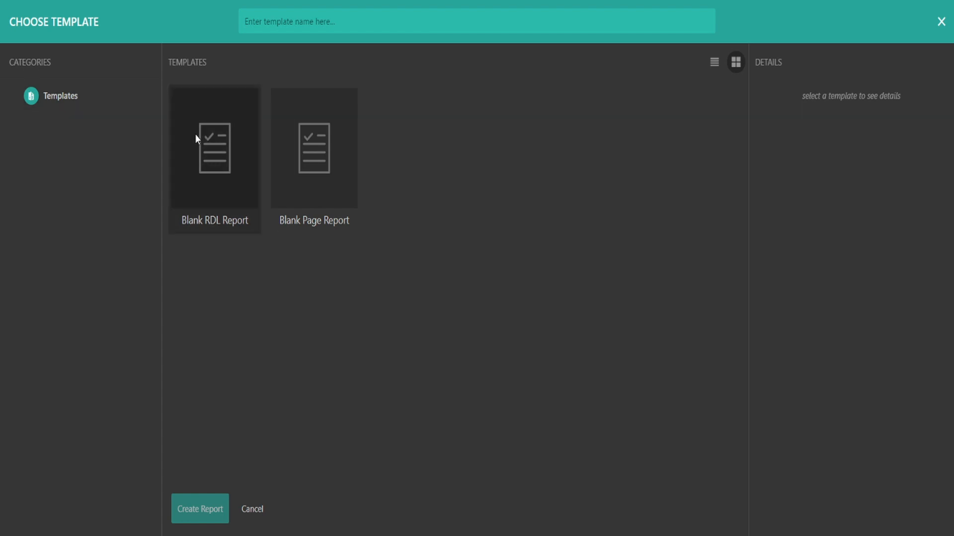
click(100, 97)
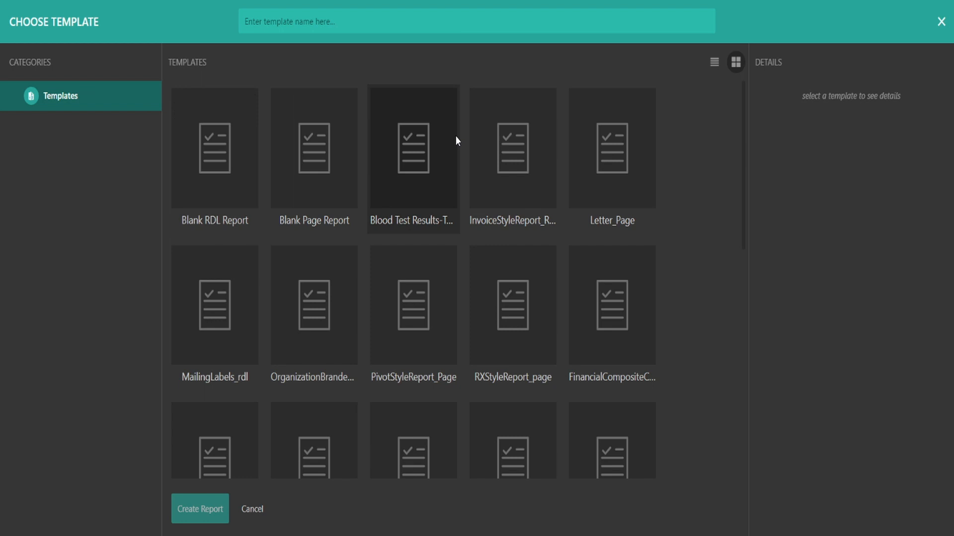
scroll(457, 144, down, 2)
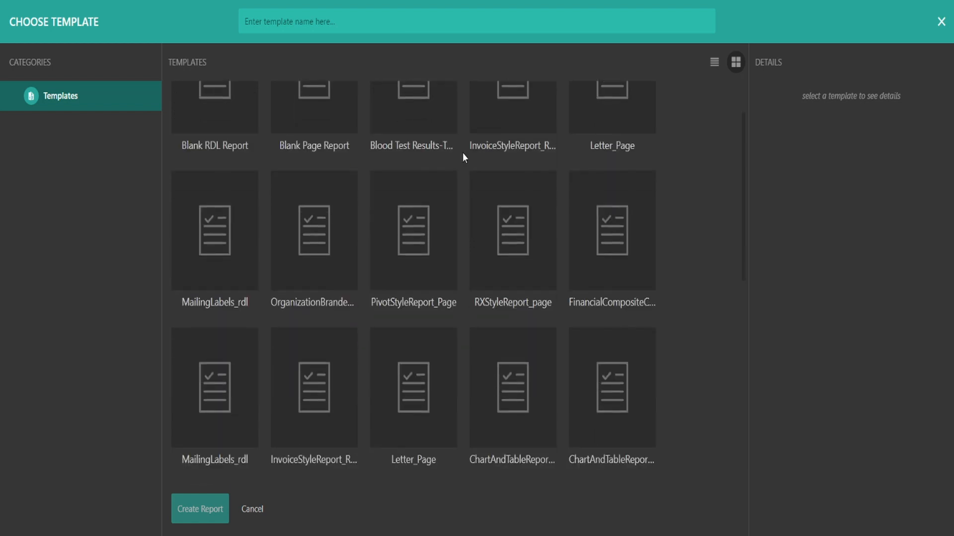
double_click(331, 213)
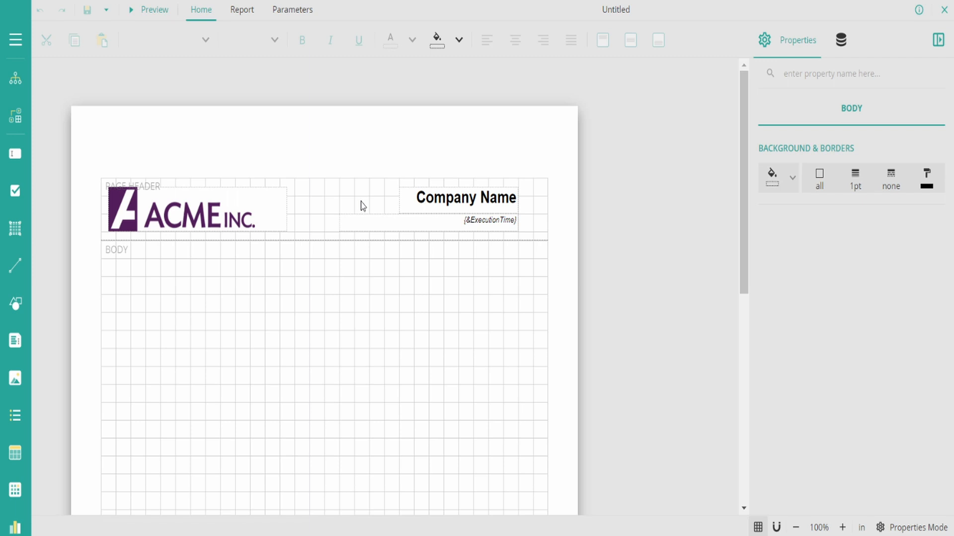
Replace the "Company Name" text in the report's page header with "My Company Name".
click(430, 203)
double_click(429, 200)
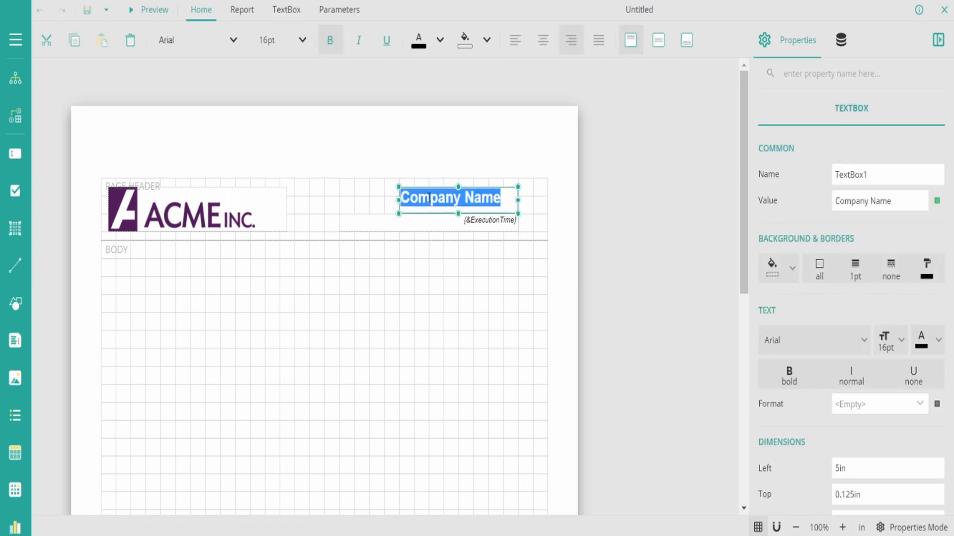
text(My Comp)
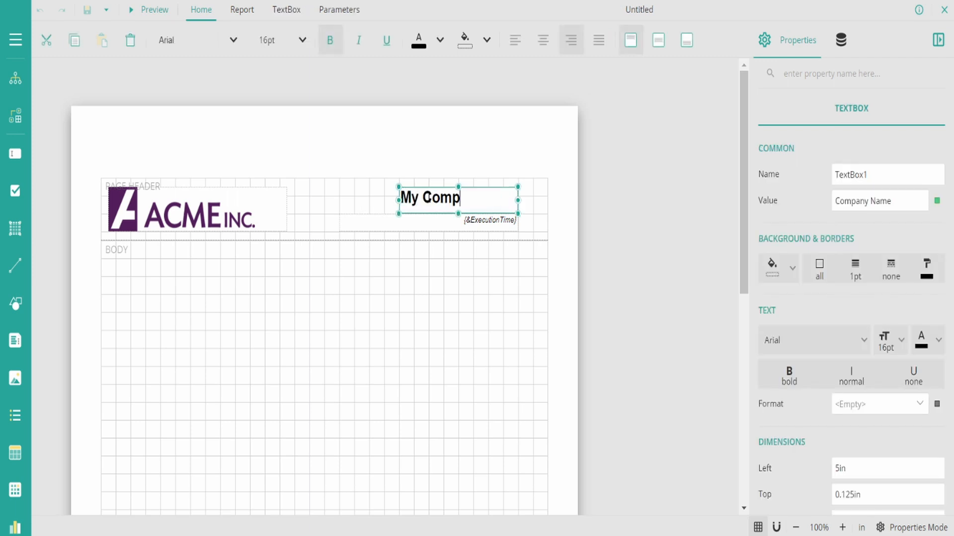
text(any Name)
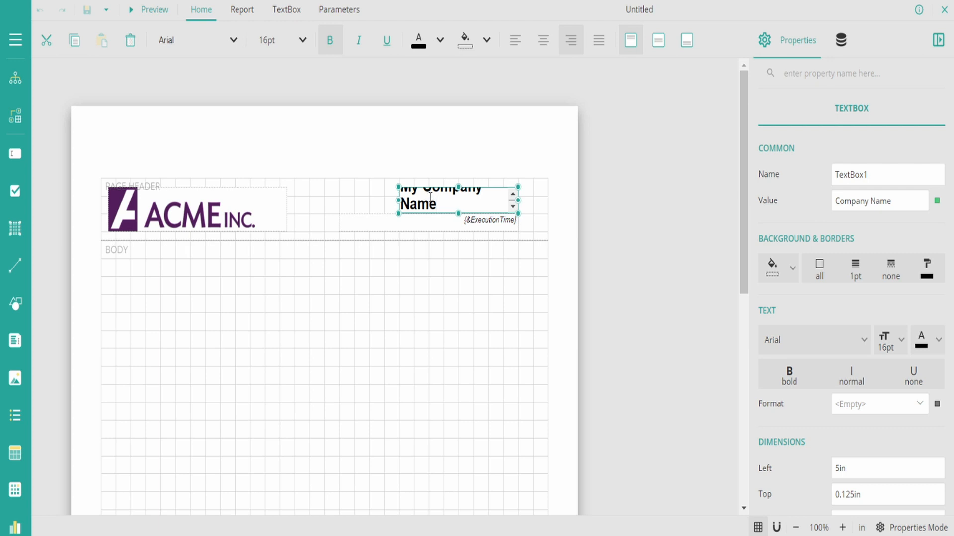
Finish the text edit and widen the company name text box leftward so its left edge is at 4.25 in.
click(353, 213)
click(405, 209)
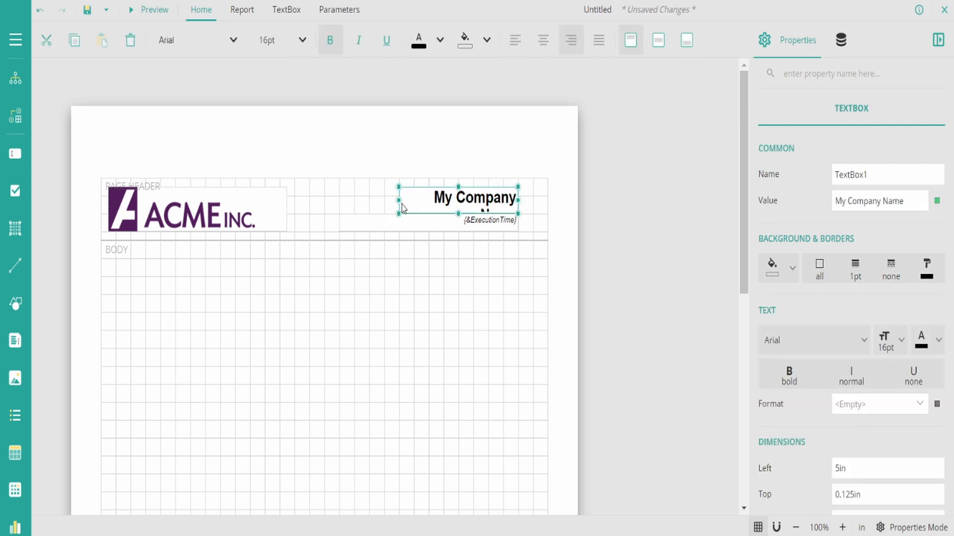
drag(398, 201, 355, 201)
click(321, 206)
Examine the header logo's properties, the page-number text box in the page footer, and the labelled list of report items.
click(278, 214)
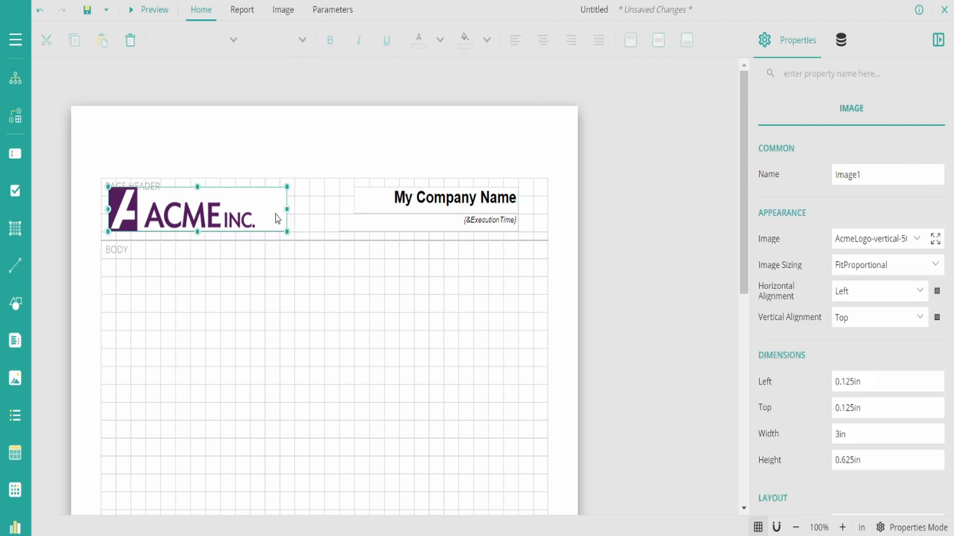
click(311, 214)
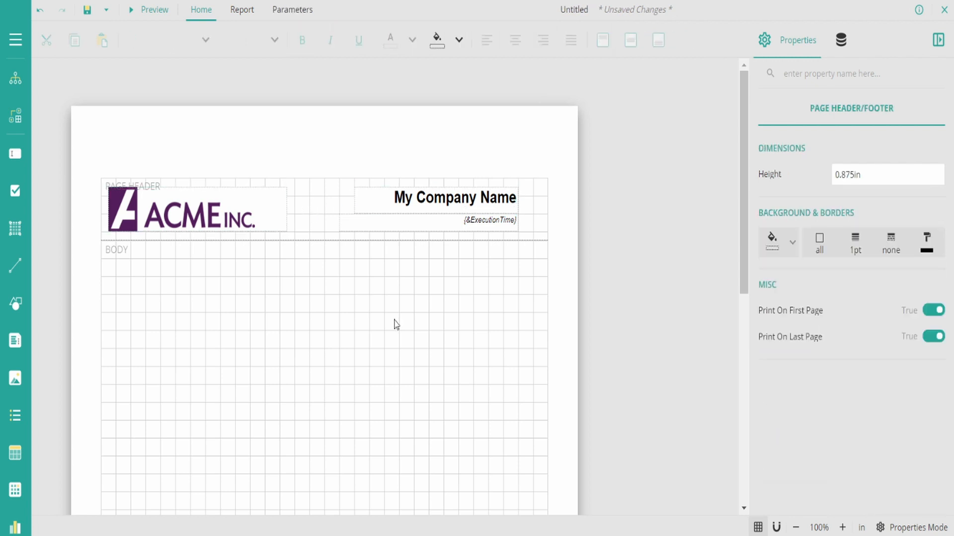
scroll(396, 324, down, 7)
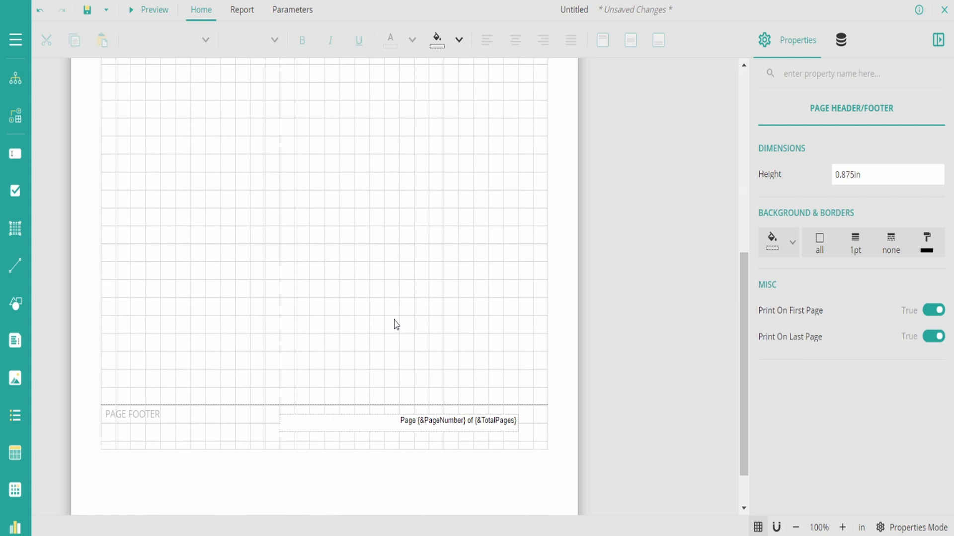
click(428, 366)
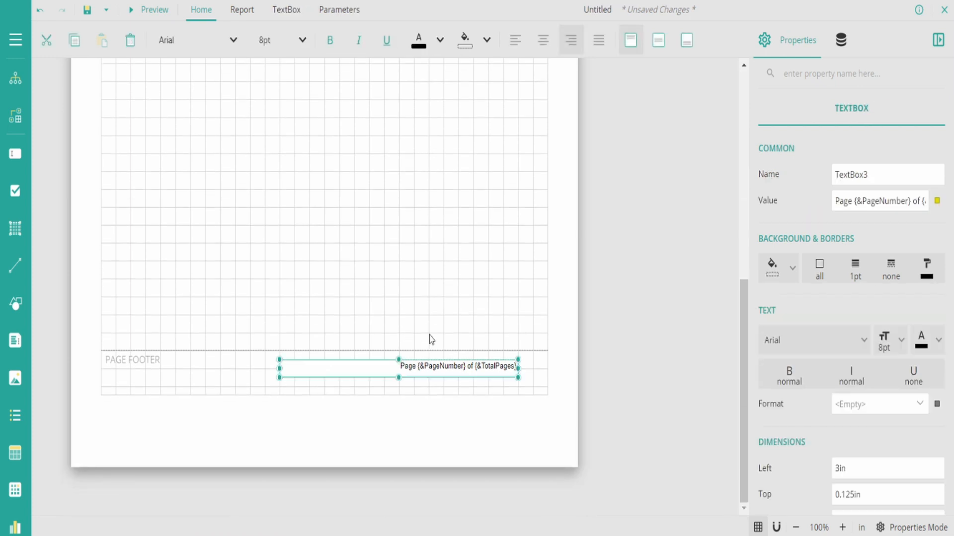
click(434, 318)
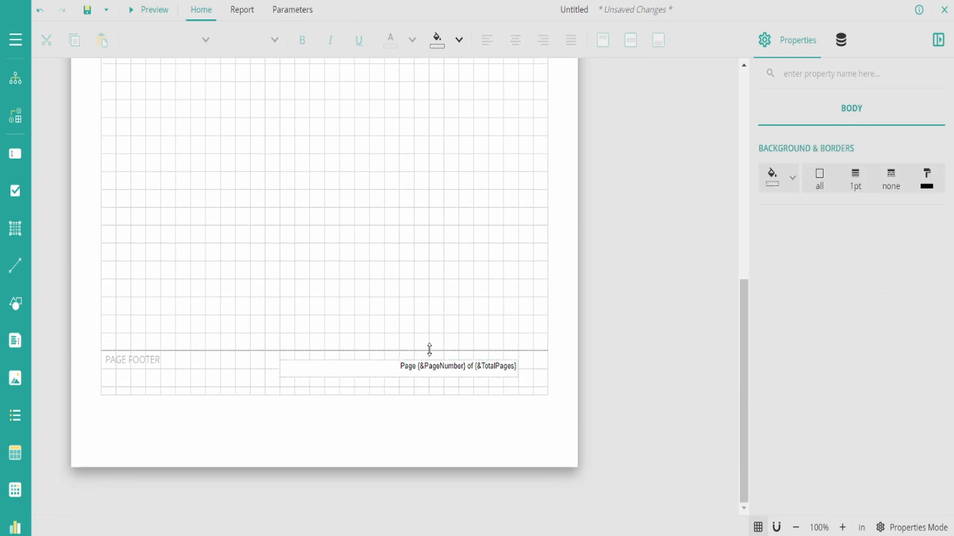
scroll(430, 349, up, 7)
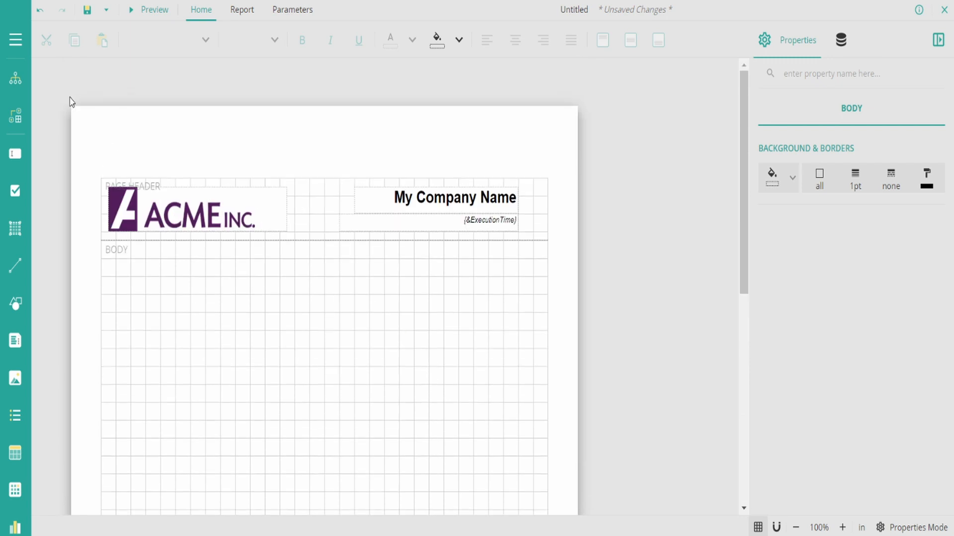
click(10, 43)
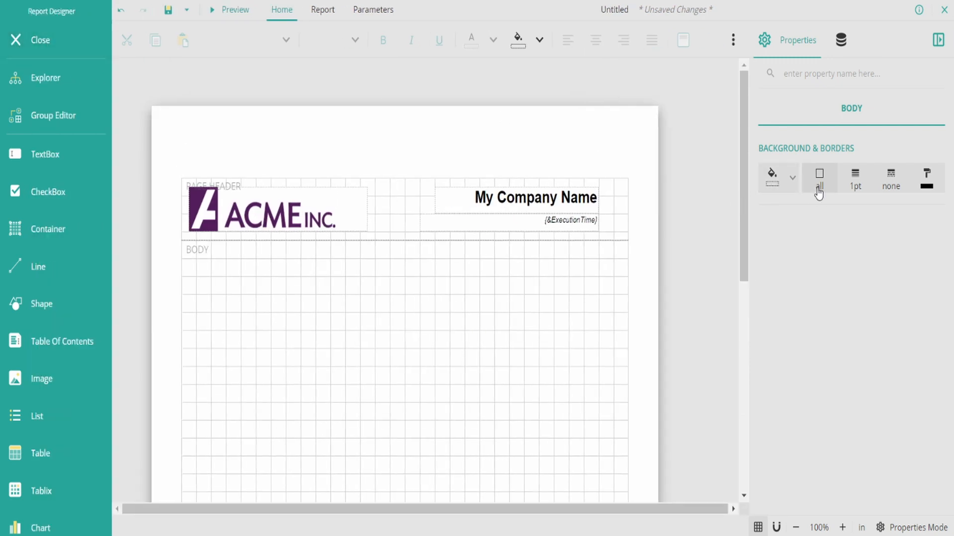
Fill the background of the "My Company Name" text box with the light blue-gray theme color.
click(560, 198)
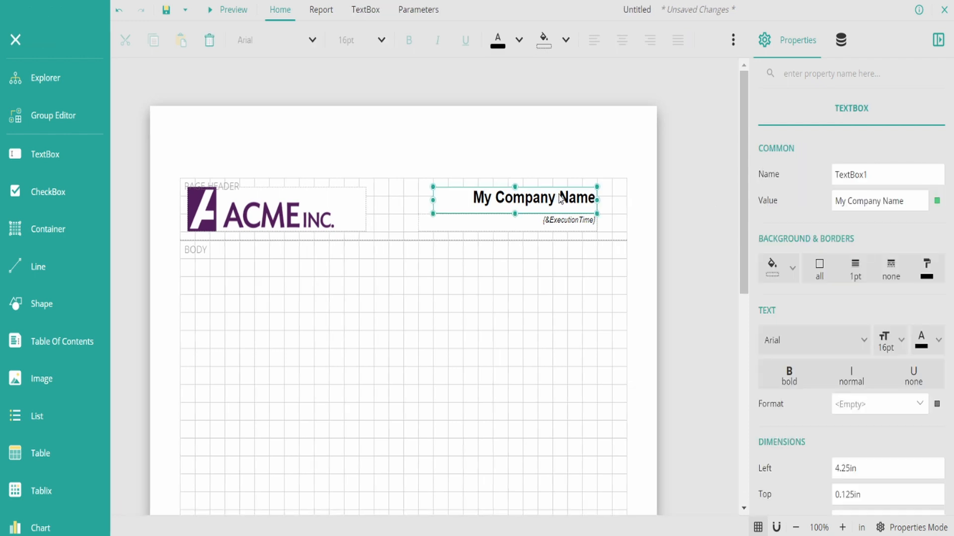
click(792, 268)
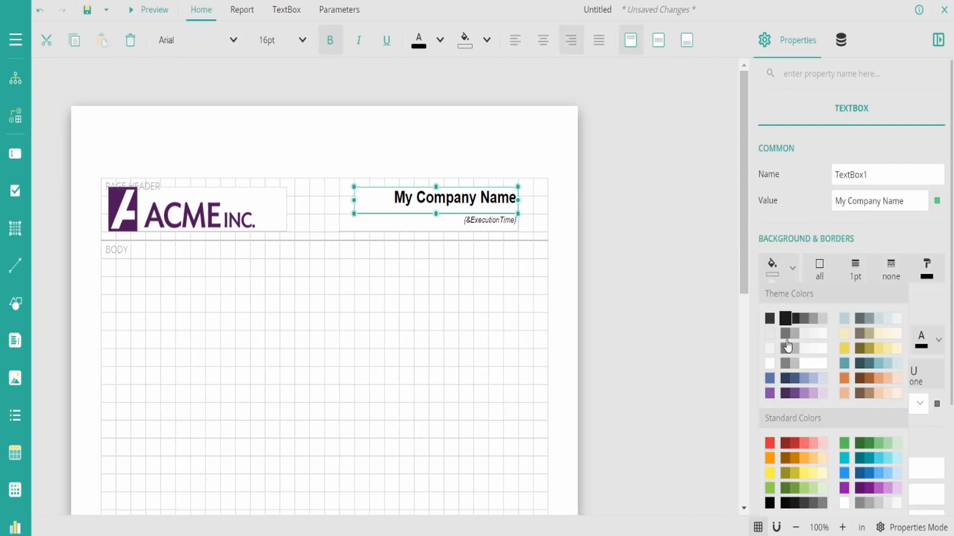
click(844, 318)
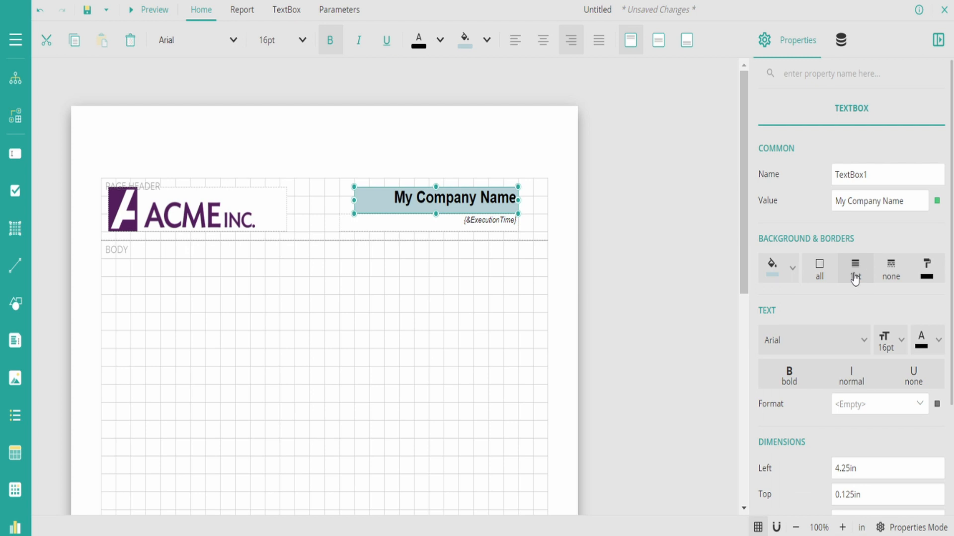
Set the company name text to Comic Sans MS at 9pt.
click(864, 340)
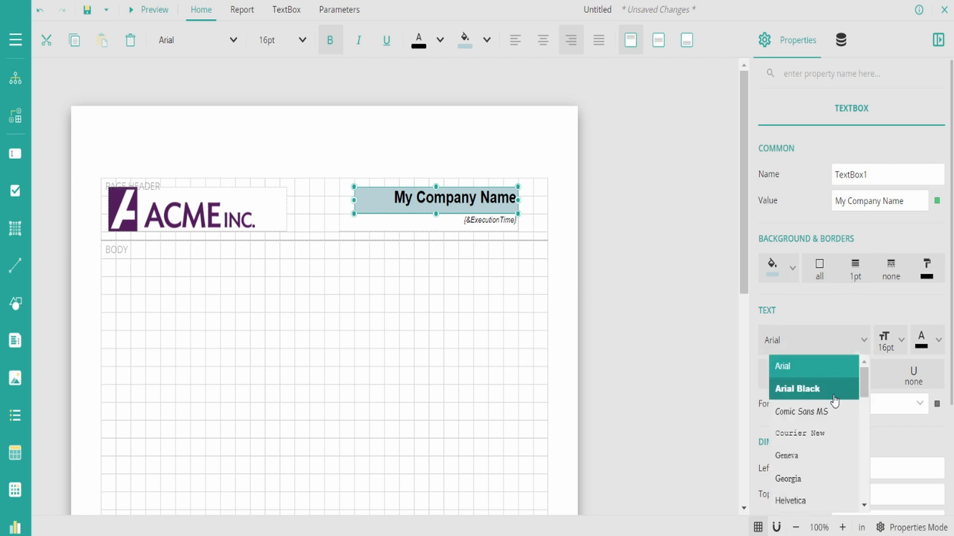
click(835, 411)
click(905, 340)
click(814, 386)
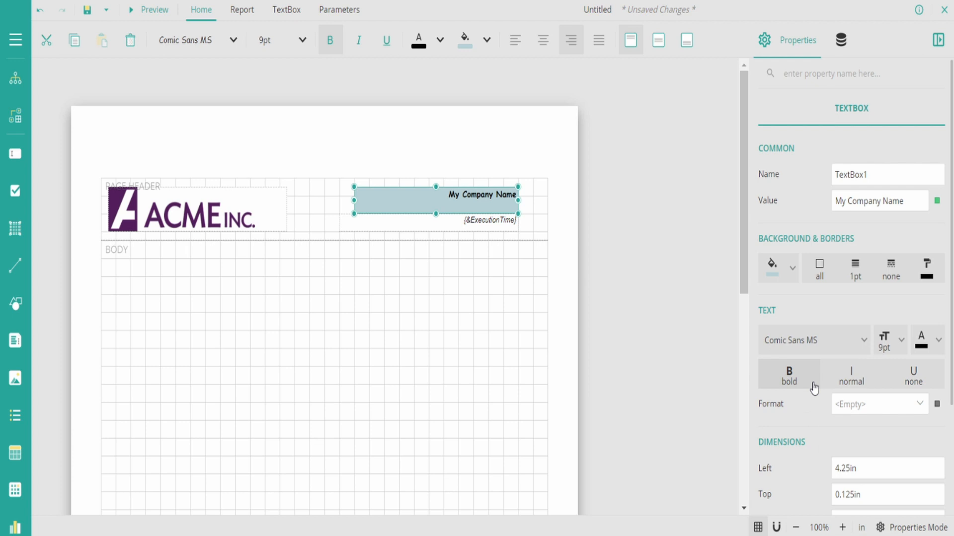
Set the company name text back to Arial at 16pt.
click(896, 337)
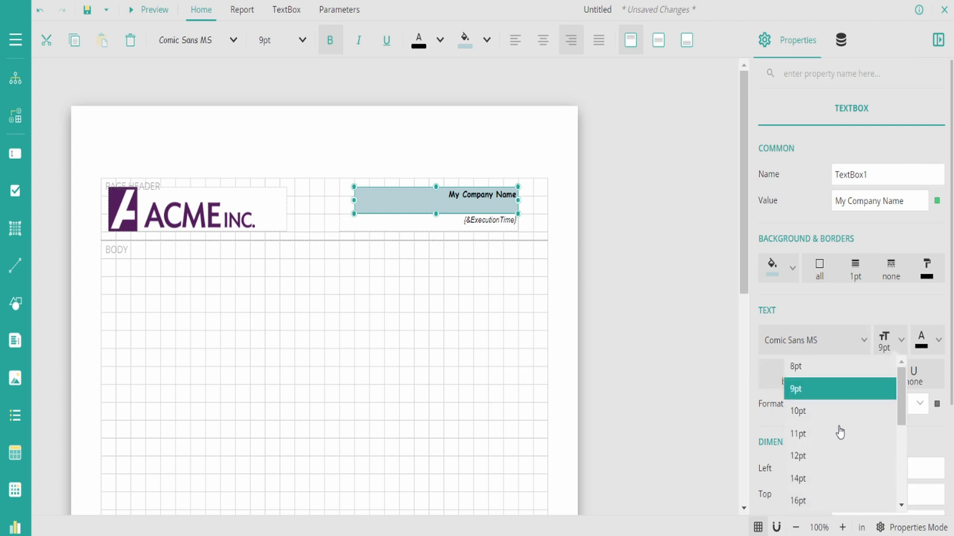
click(826, 499)
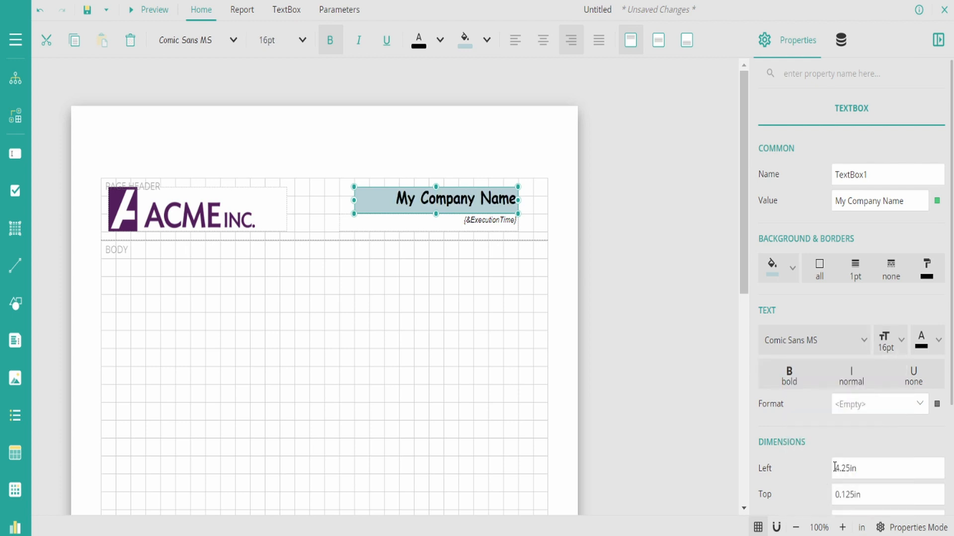
click(841, 352)
click(815, 366)
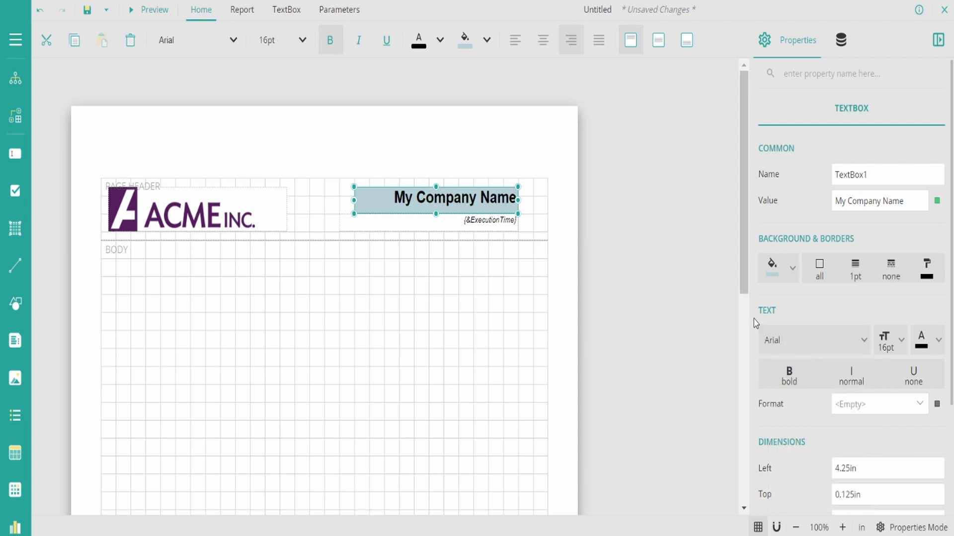
Change the background color of the company name text box to white.
click(792, 269)
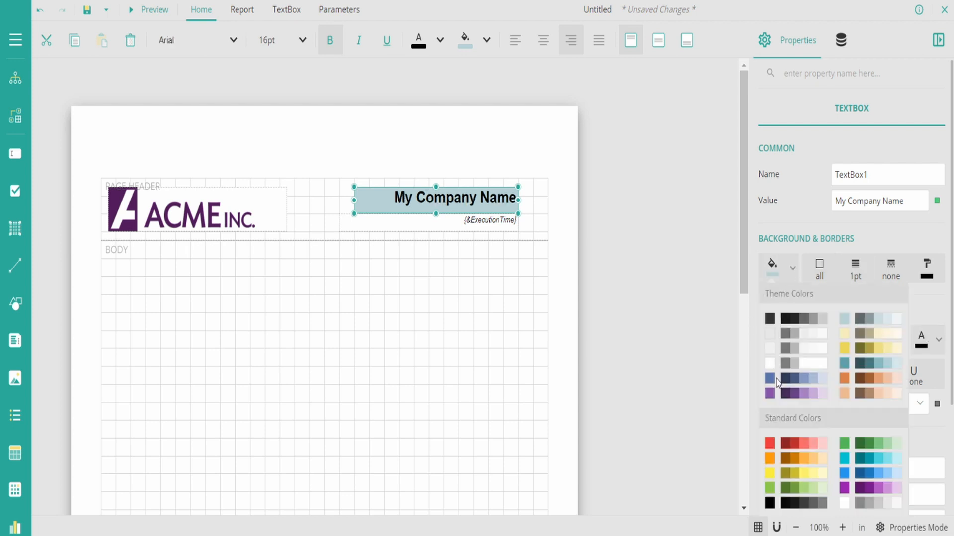
click(773, 365)
click(535, 332)
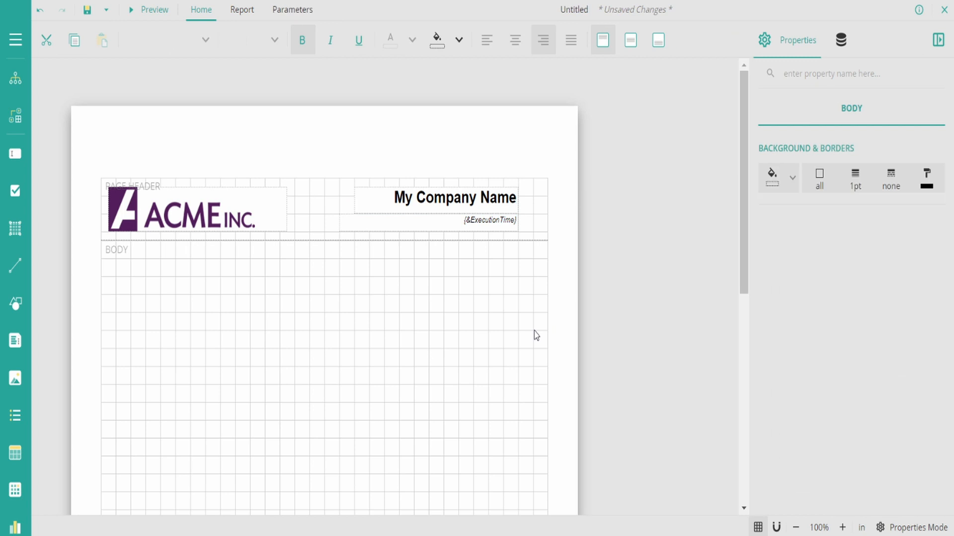
click(459, 207)
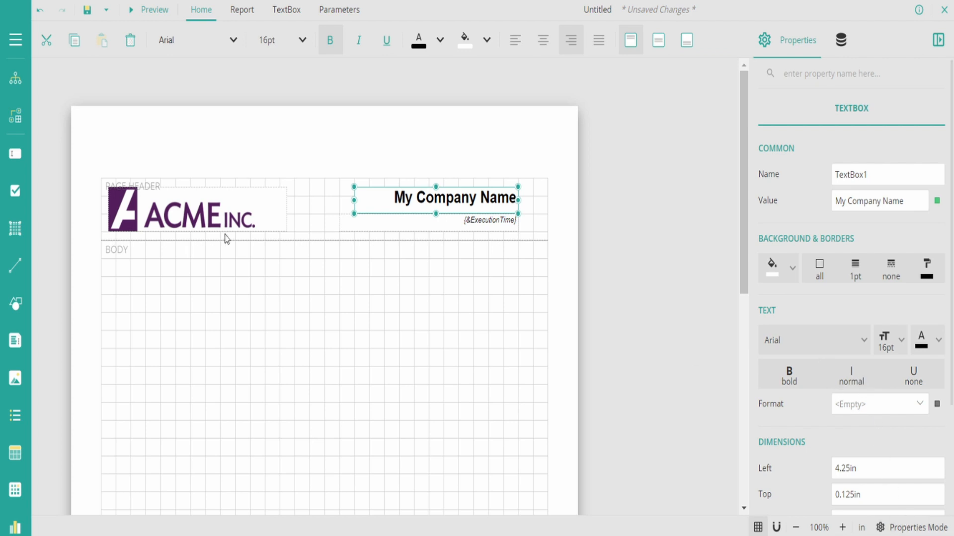
Add a table to the report body at its upper-left corner.
click(17, 42)
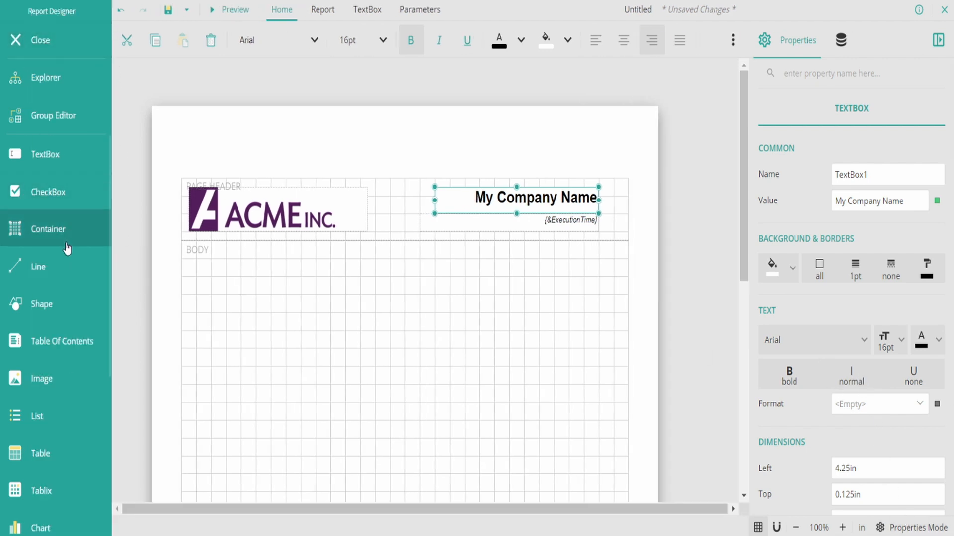
scroll(63, 252, down, 3)
drag(118, 257, 211, 247)
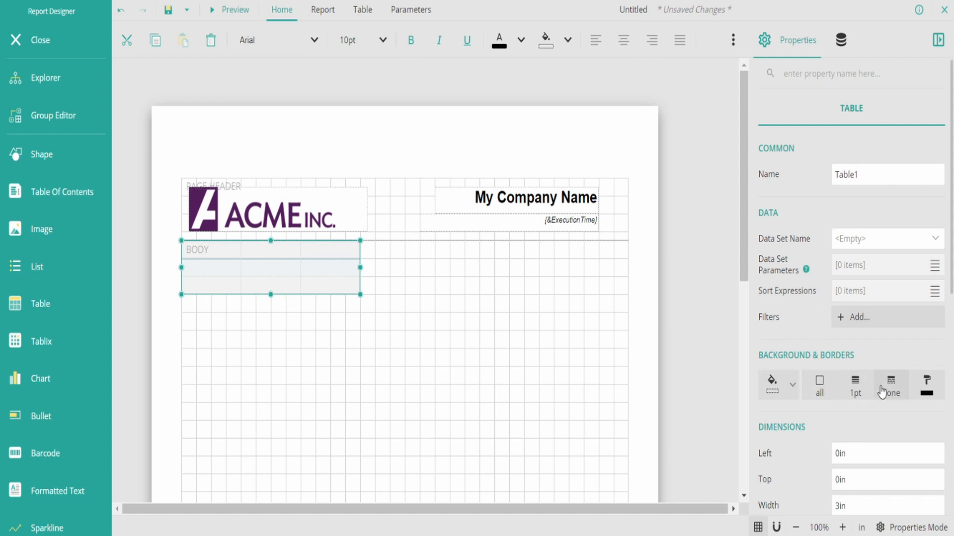
Set the font of the table's No Data message to Georgia italic.
scroll(882, 392, down, 7)
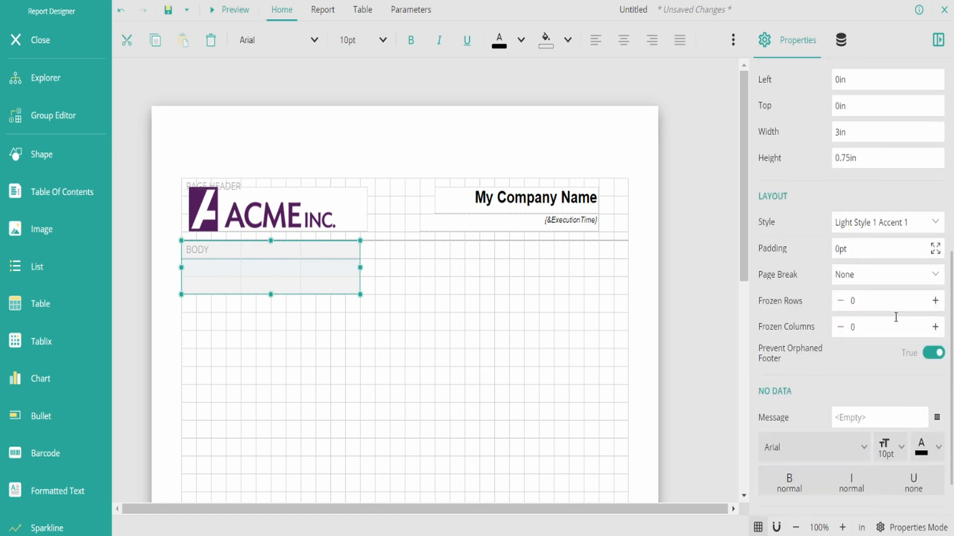
click(865, 449)
click(843, 404)
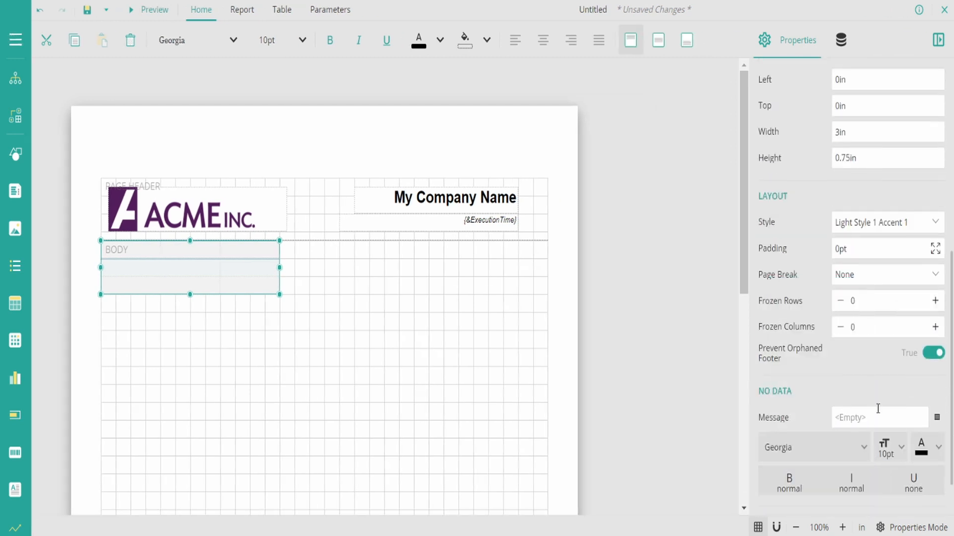
click(851, 483)
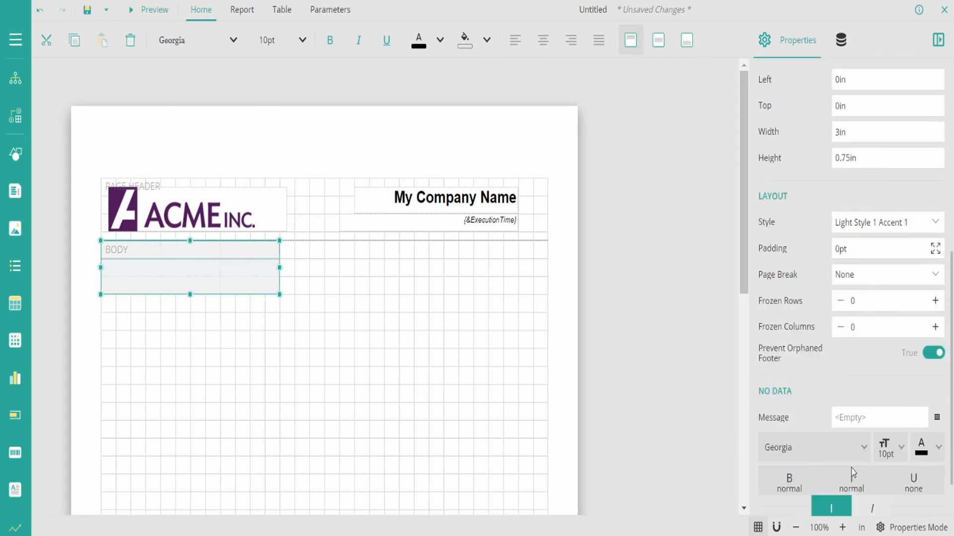
click(870, 509)
Switch the properties mode so the table's extended set of properties is displayed.
scroll(879, 468, up, 3)
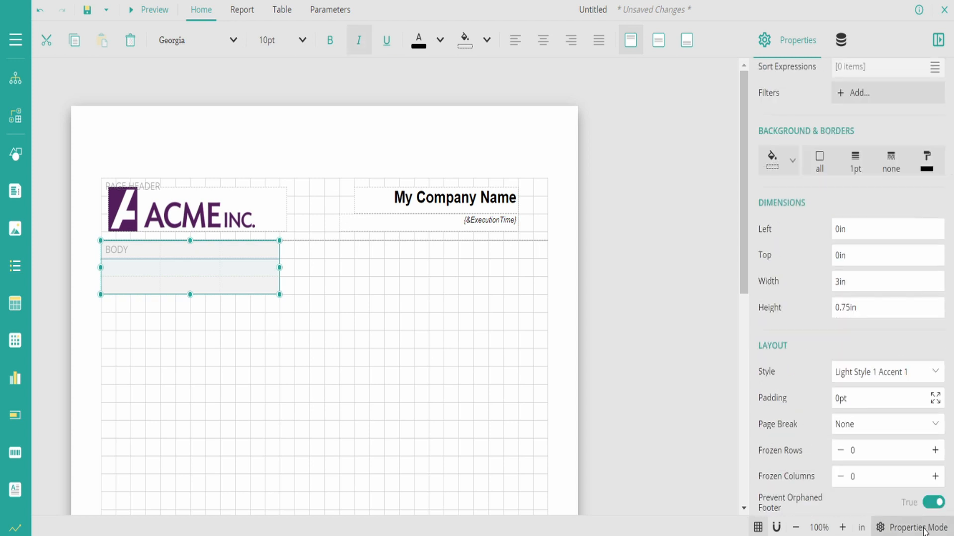
click(923, 529)
click(910, 479)
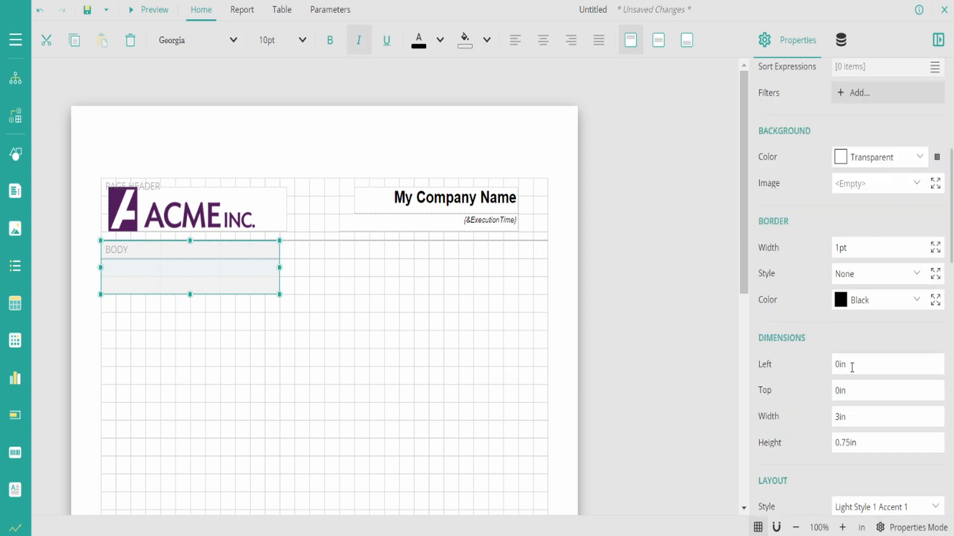
Examine the table's extended properties, from data and border settings through layout, visibility, international and miscellaneous options.
scroll(830, 325, up, 3)
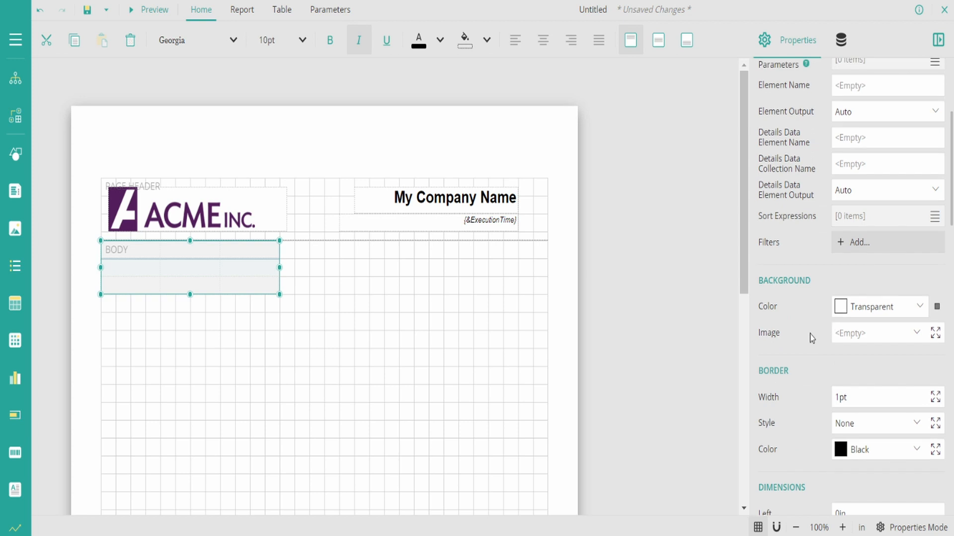
scroll(810, 335, up, 4)
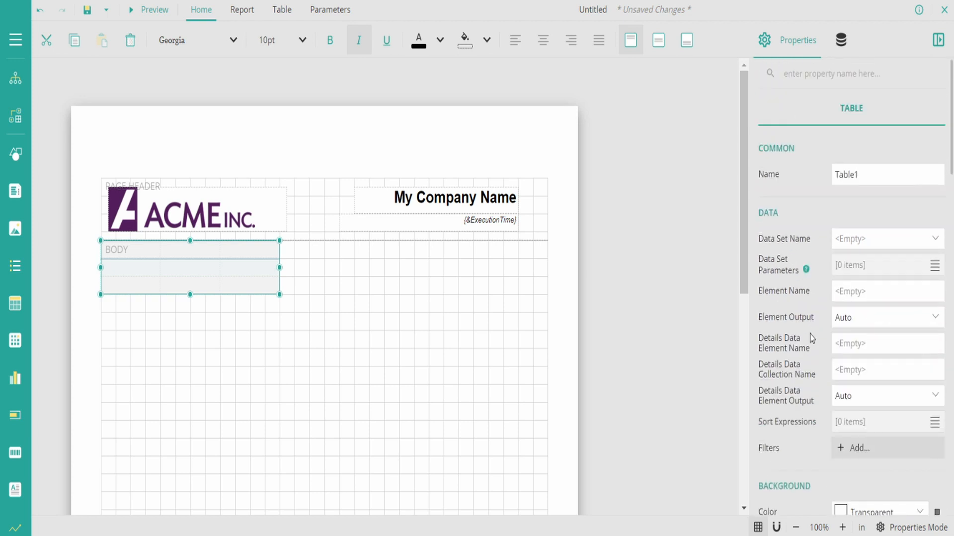
scroll(810, 335, down, 9)
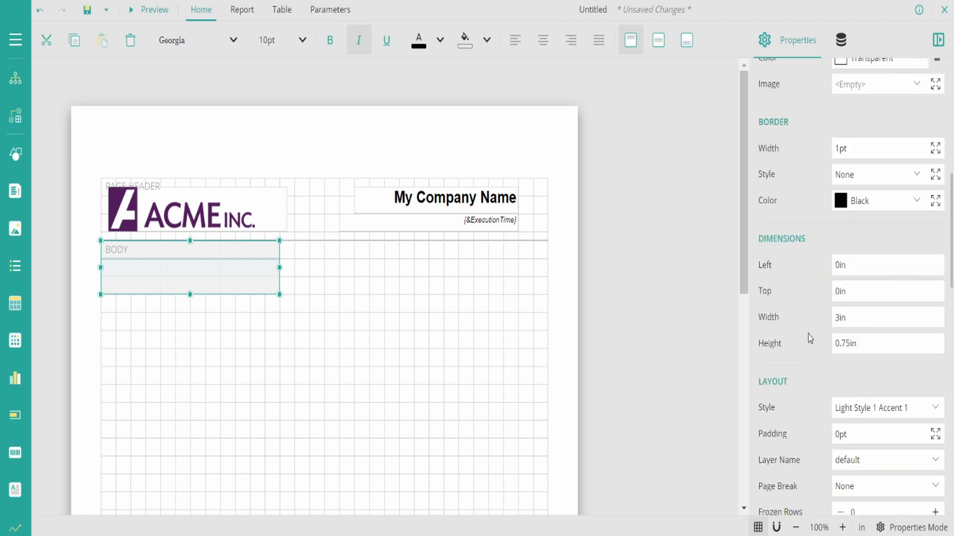
scroll(810, 339, down, 11)
scroll(808, 337, down, 7)
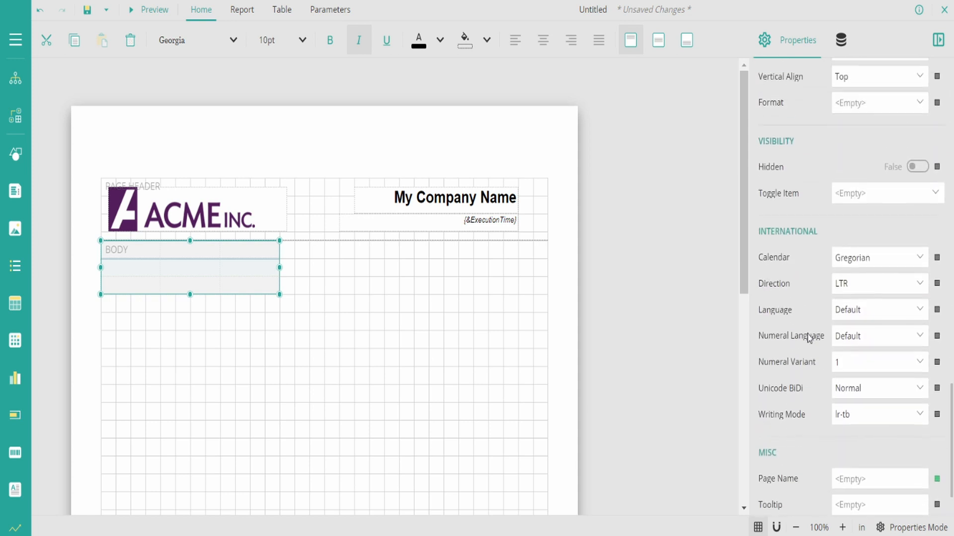
scroll(808, 338, up, 20)
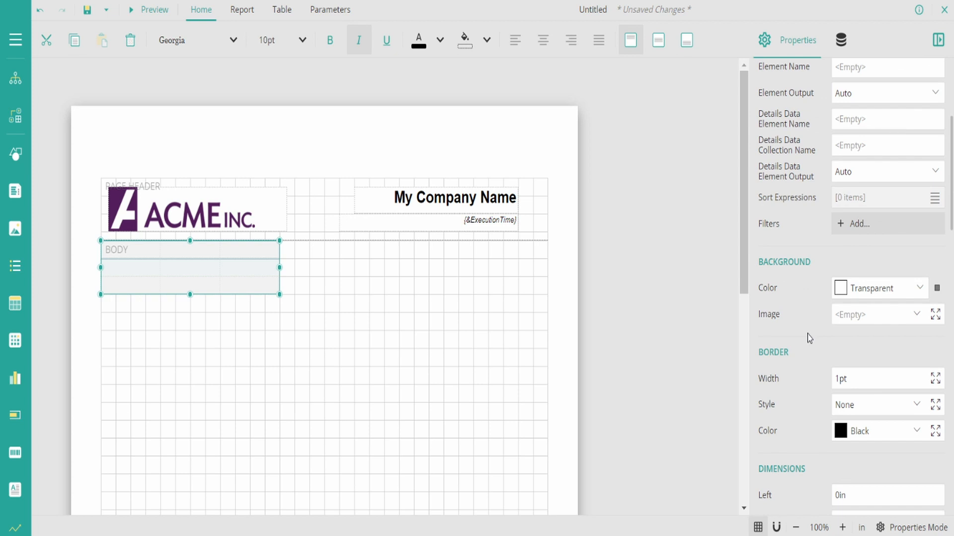
scroll(808, 335, up, 5)
scroll(809, 313, down, 5)
Open the background color expression of the table's first detail-row cell in the Expression Editor.
click(148, 270)
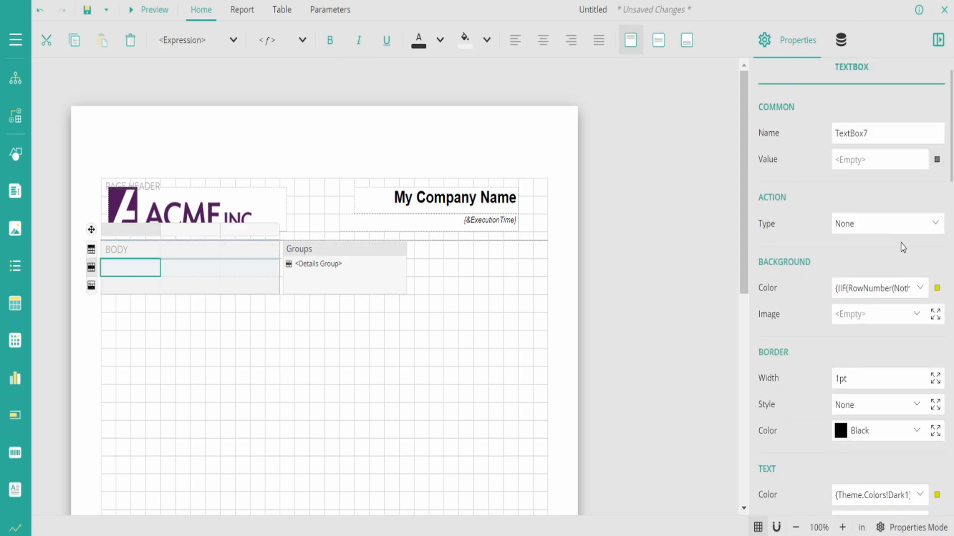
click(937, 288)
click(852, 336)
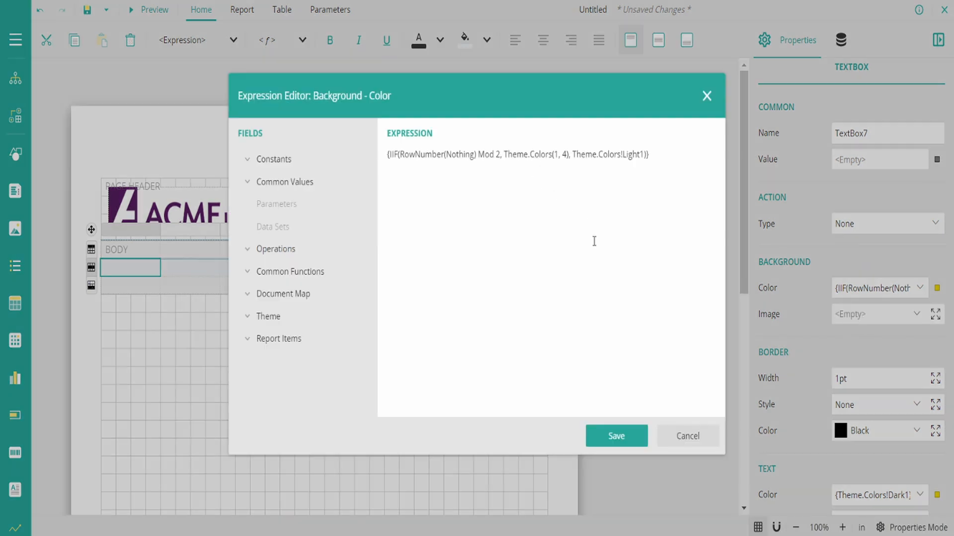
Examine the Operations and Common Functions categories, including Text and Math functions, and close the Expression Editor without saving.
click(272, 249)
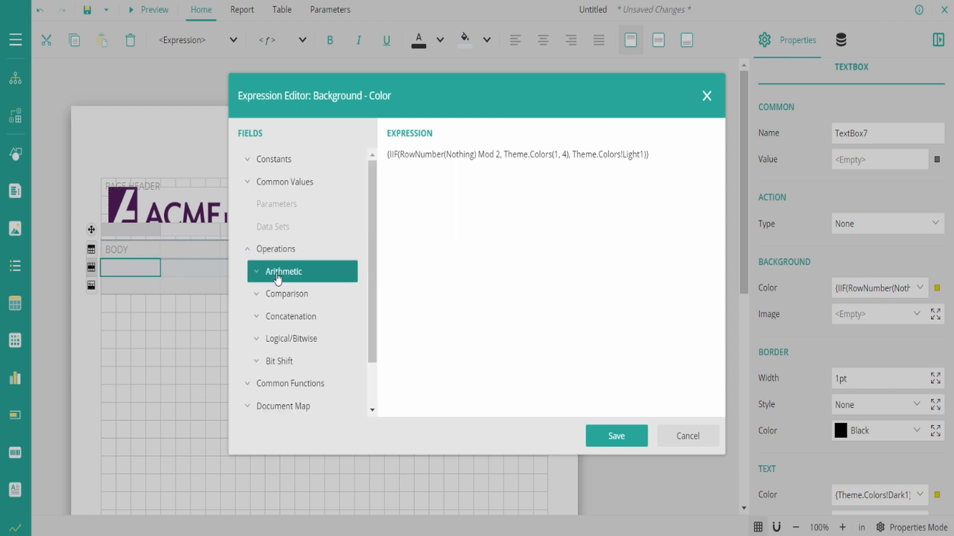
scroll(283, 318, down, 1)
click(284, 327)
scroll(291, 318, down, 3)
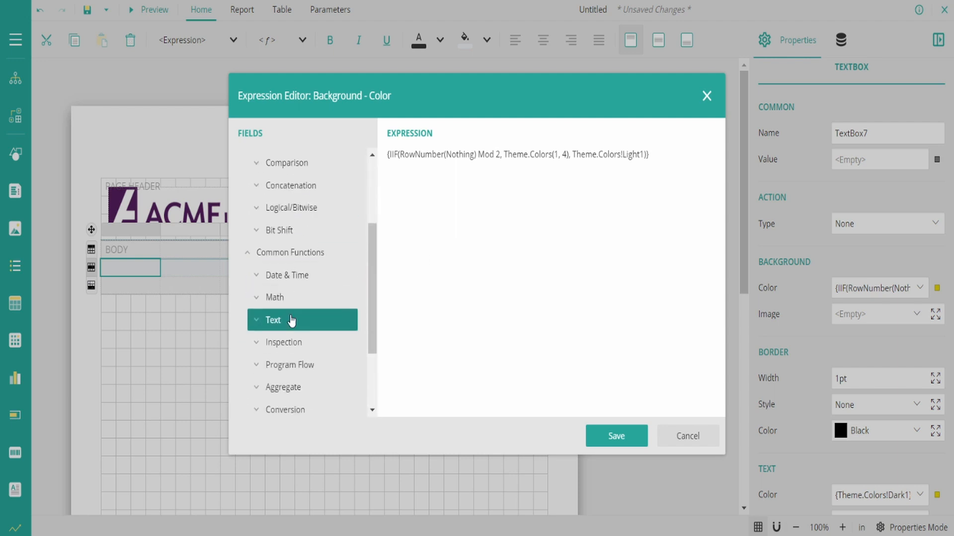
click(288, 249)
scroll(315, 268, down, 3)
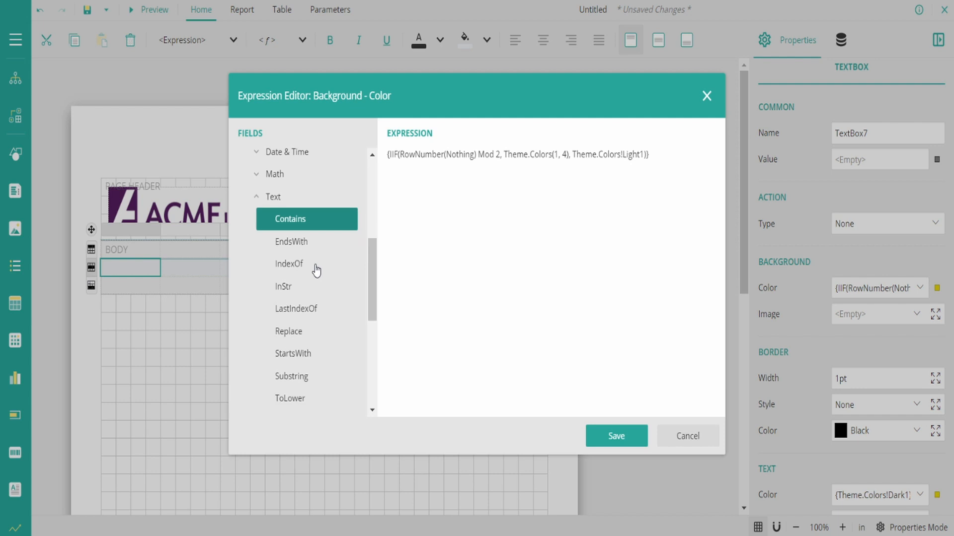
scroll(316, 270, up, 3)
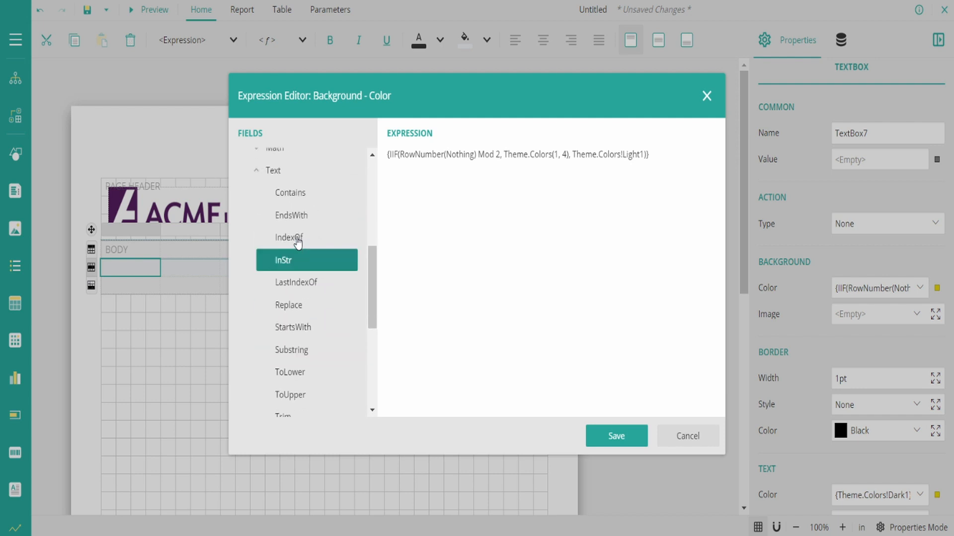
click(298, 223)
scroll(309, 254, down, 5)
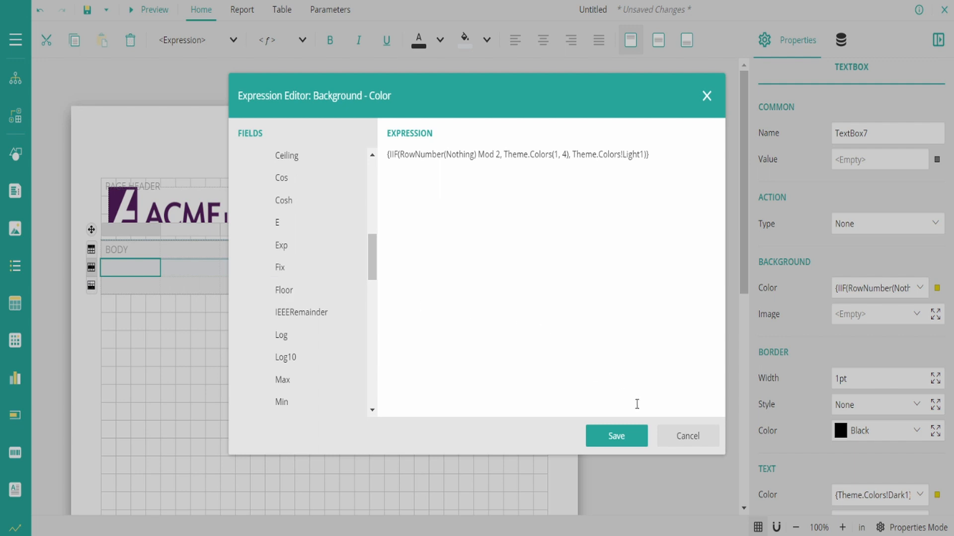
click(683, 436)
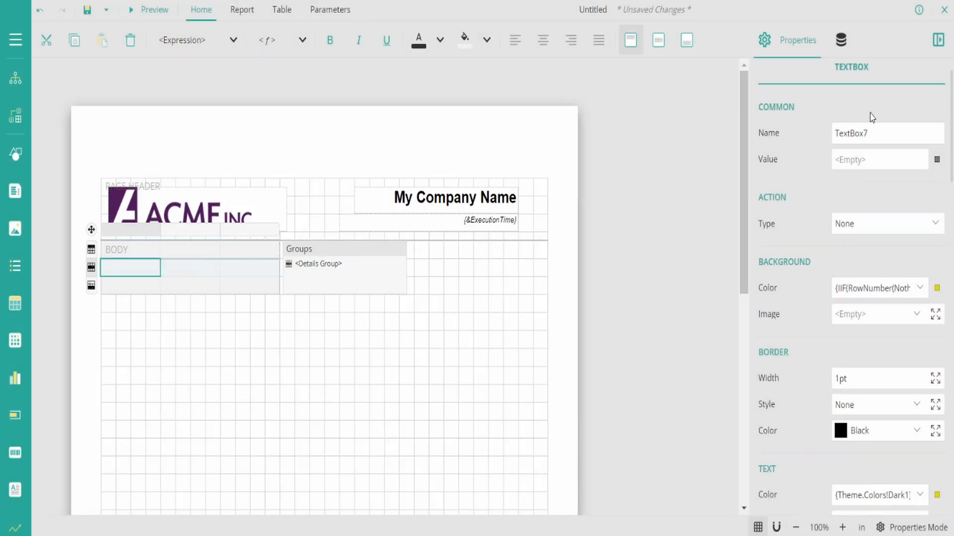
Start adding a data set to the report and browse the available server data sets, model entities and data sources.
click(843, 43)
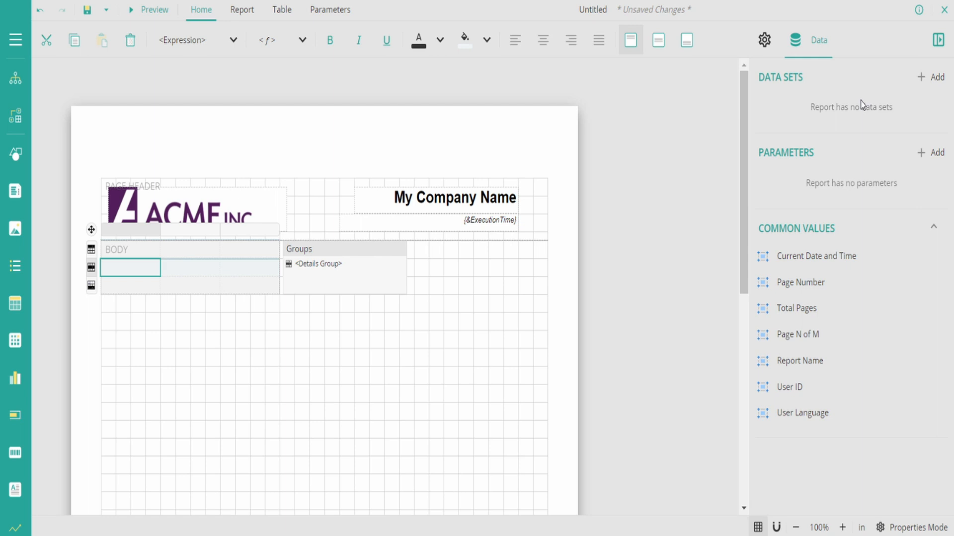
click(928, 86)
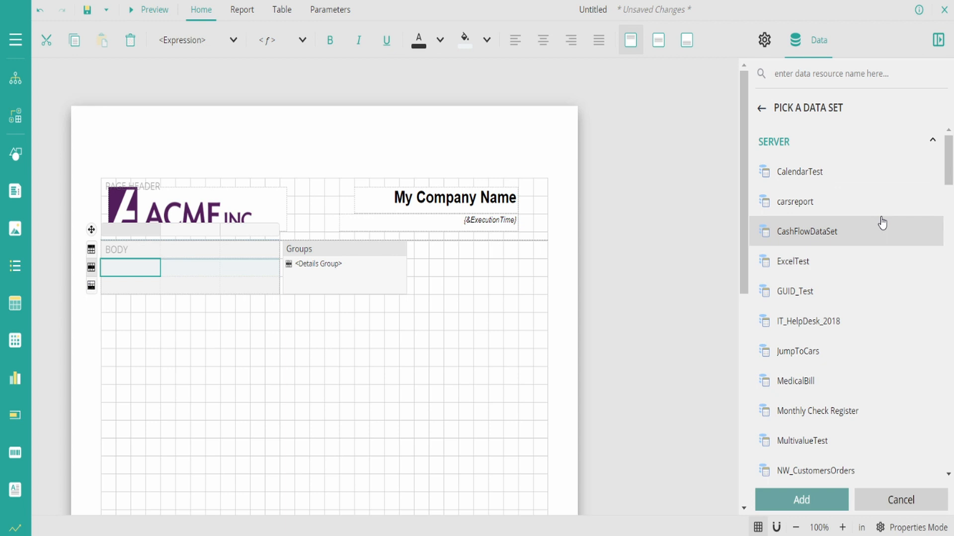
scroll(882, 223, down, 10)
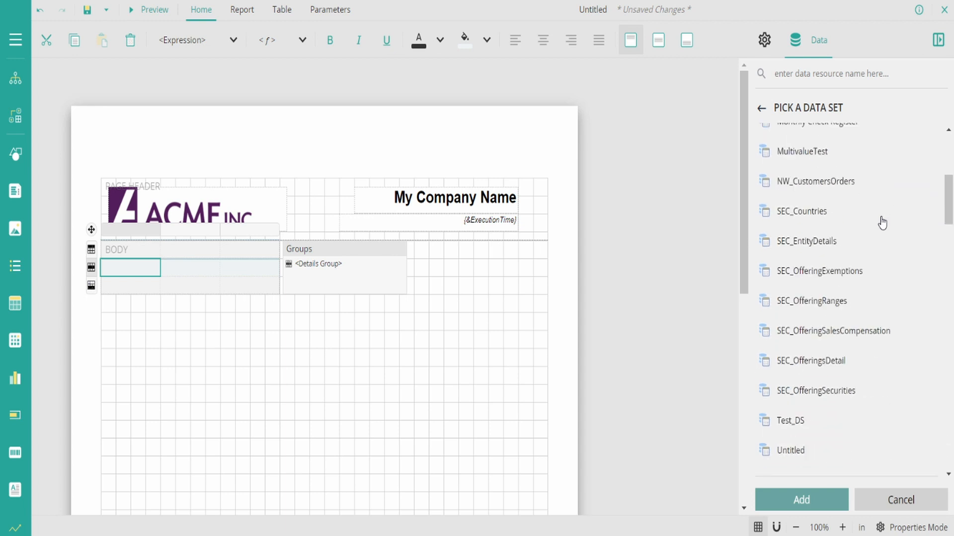
scroll(882, 224, down, 10)
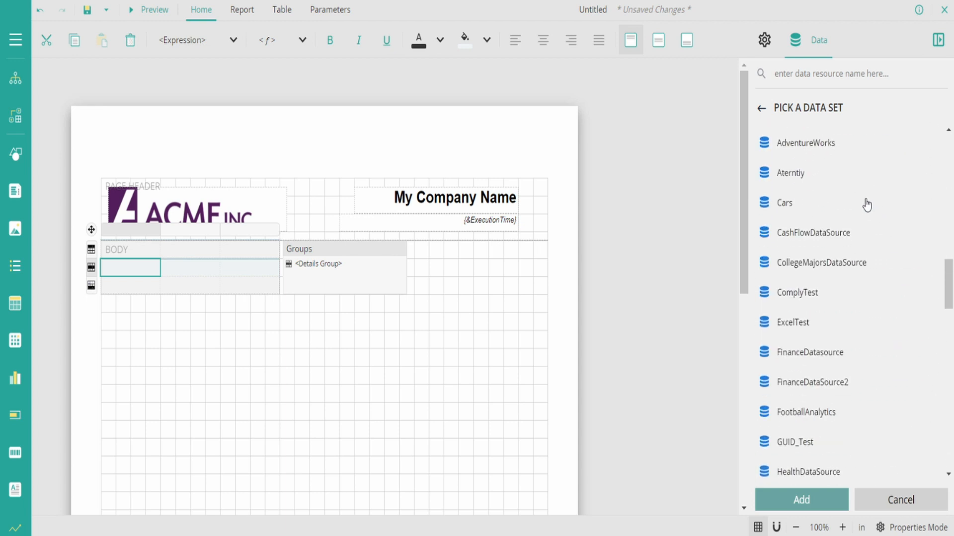
Draft a data set based on the Cars data source with the query "select * from dbo.Orders" and discard it.
double_click(826, 204)
click(470, 177)
text(select * from dbo.Orders)
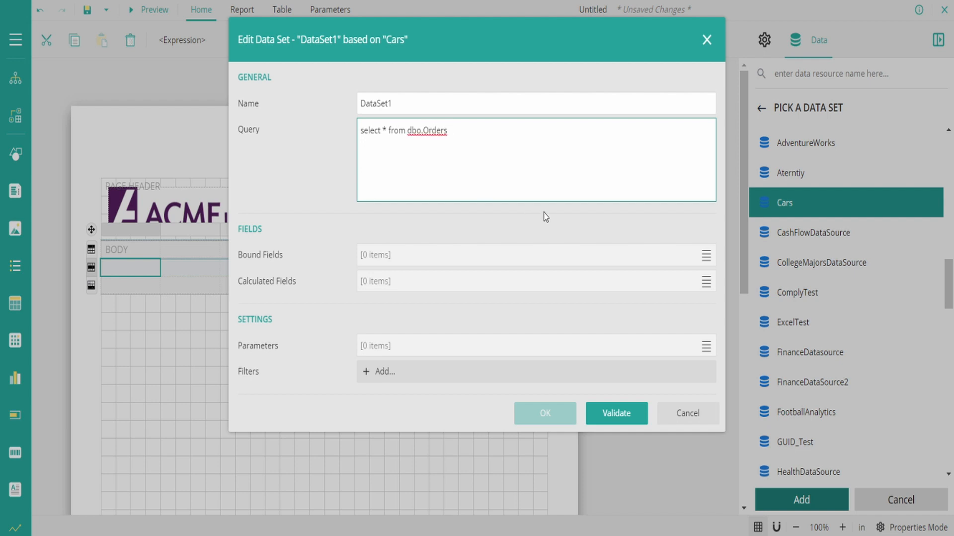
click(690, 414)
Add a data set based on the Artist entity of the first ActiveTunes model.
scroll(833, 252, up, 5)
click(827, 228)
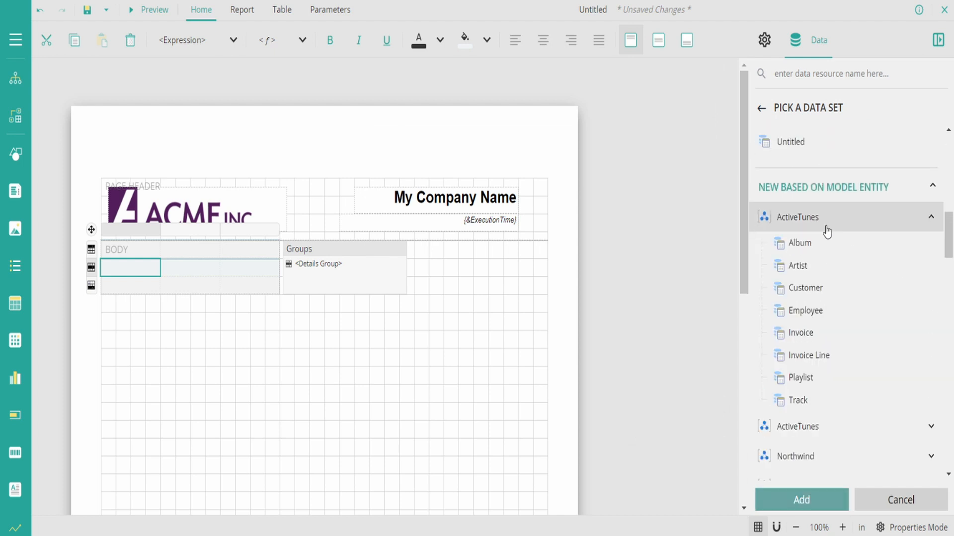
double_click(811, 271)
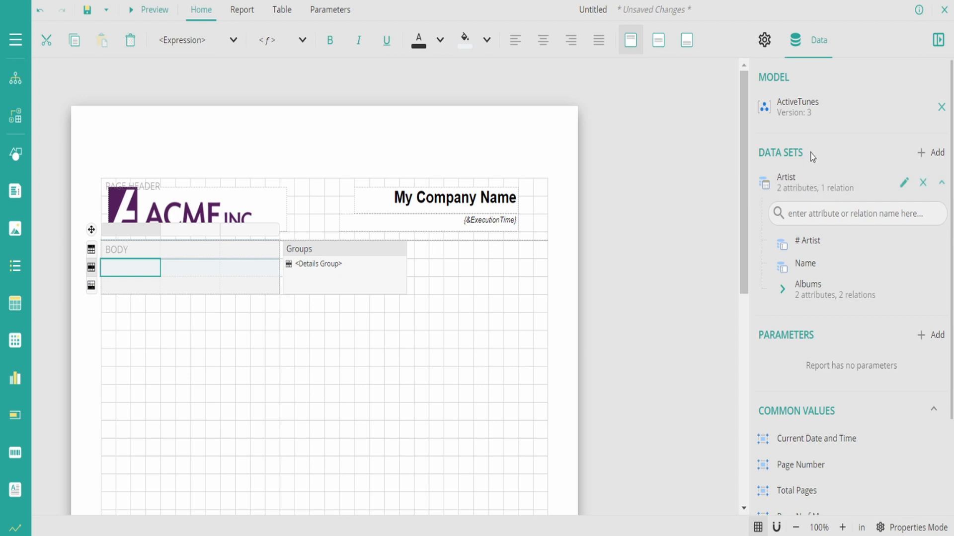
Explore the Artist data set's relations from Albums through Tracks and Invoice Lines to Invoice, and return to its root attributes.
click(782, 289)
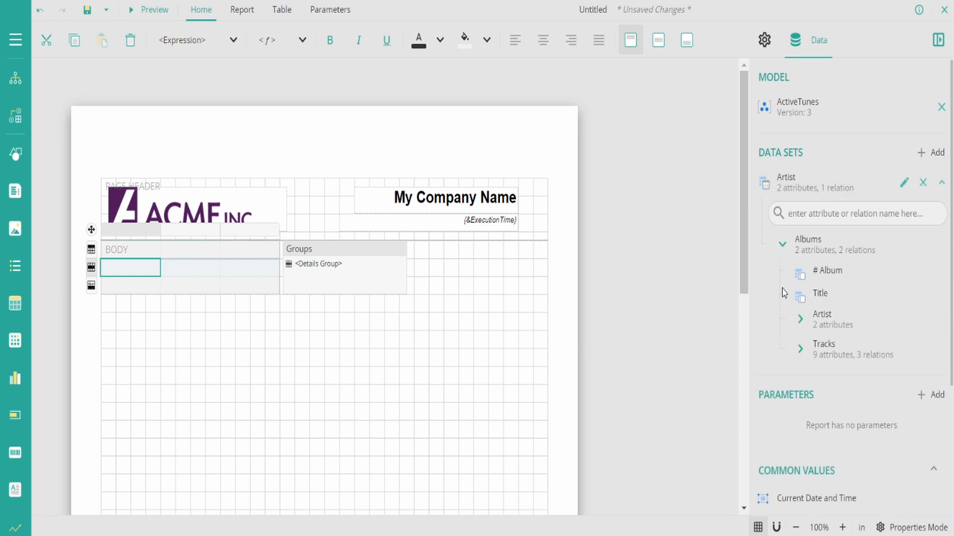
click(799, 348)
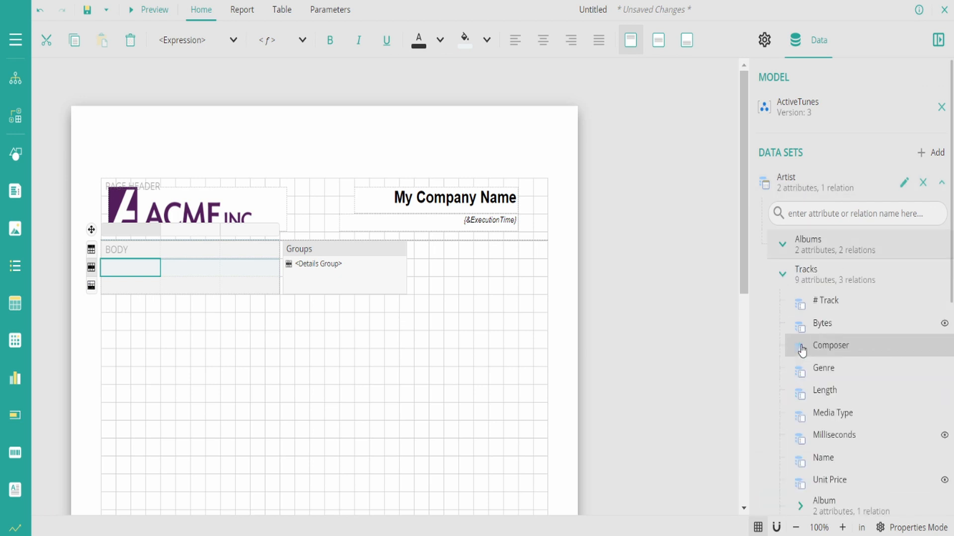
scroll(795, 334, down, 3)
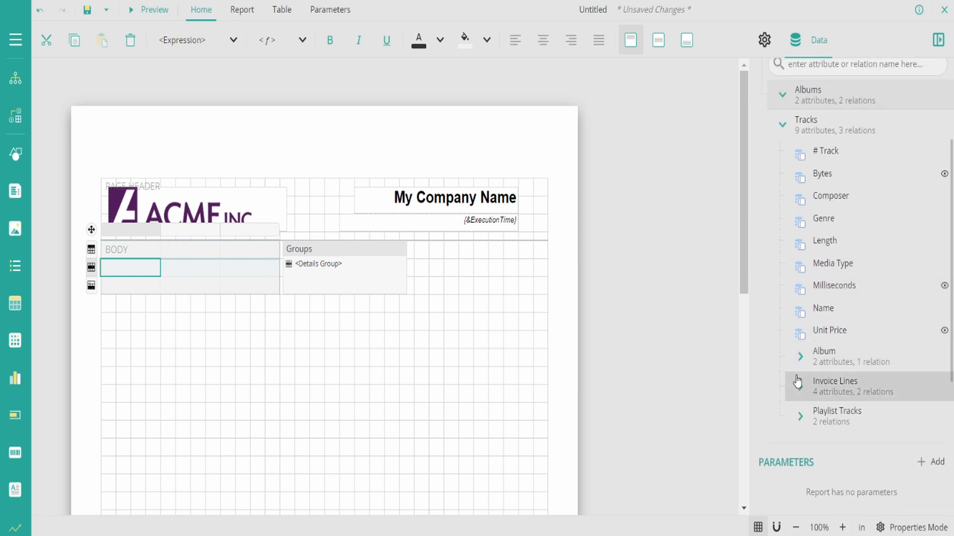
click(795, 385)
click(800, 275)
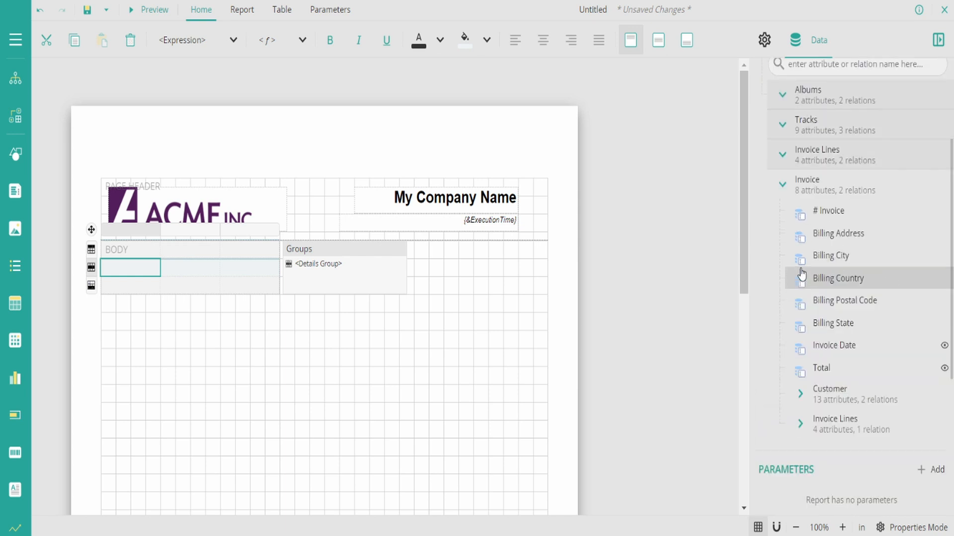
scroll(801, 274, up, 3)
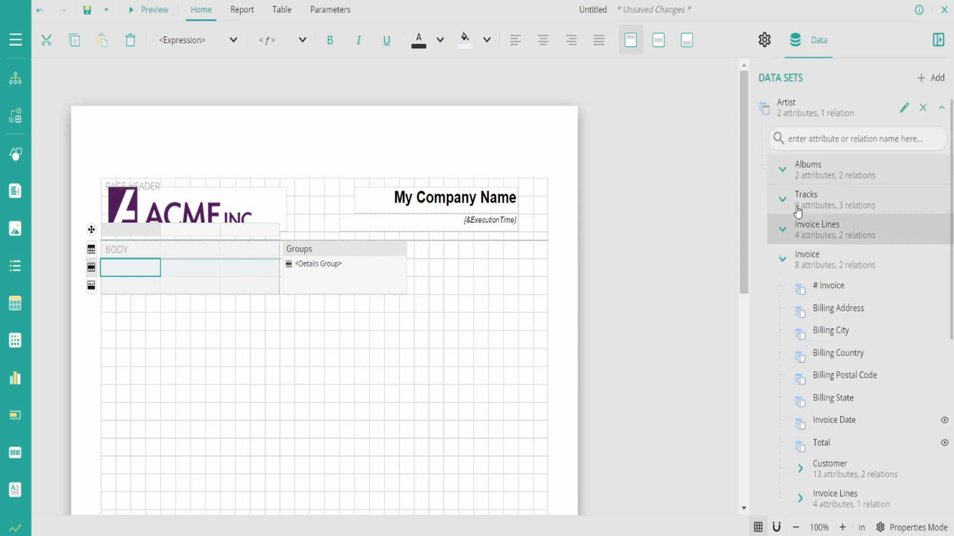
click(797, 114)
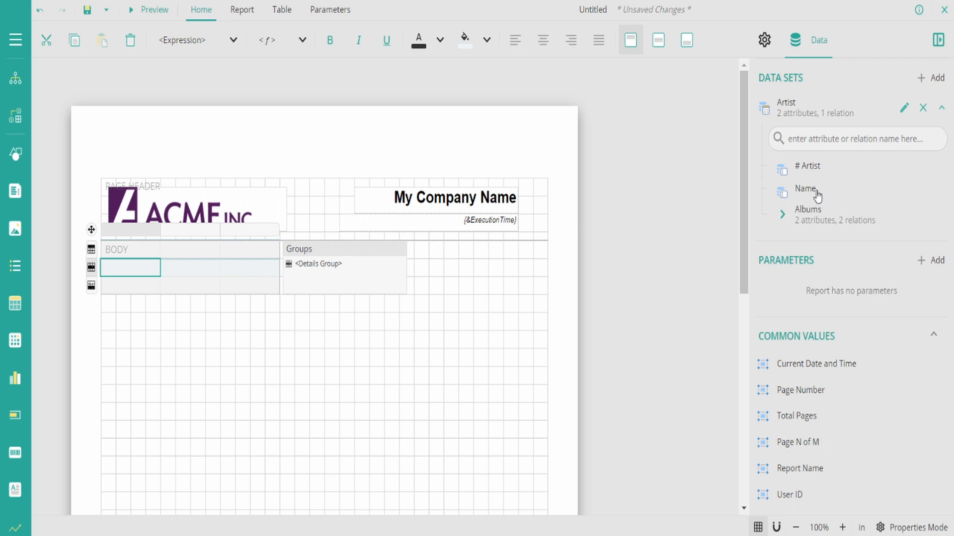
Reveal the aggregate variations of the Bytes attribute under Albums > Tracks and review the remaining Tracks attributes.
click(802, 209)
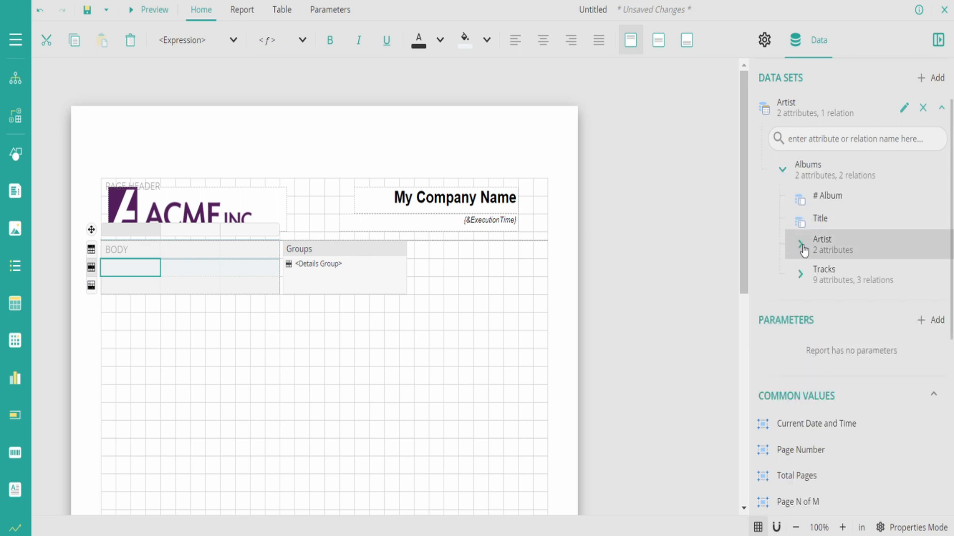
click(802, 280)
click(944, 249)
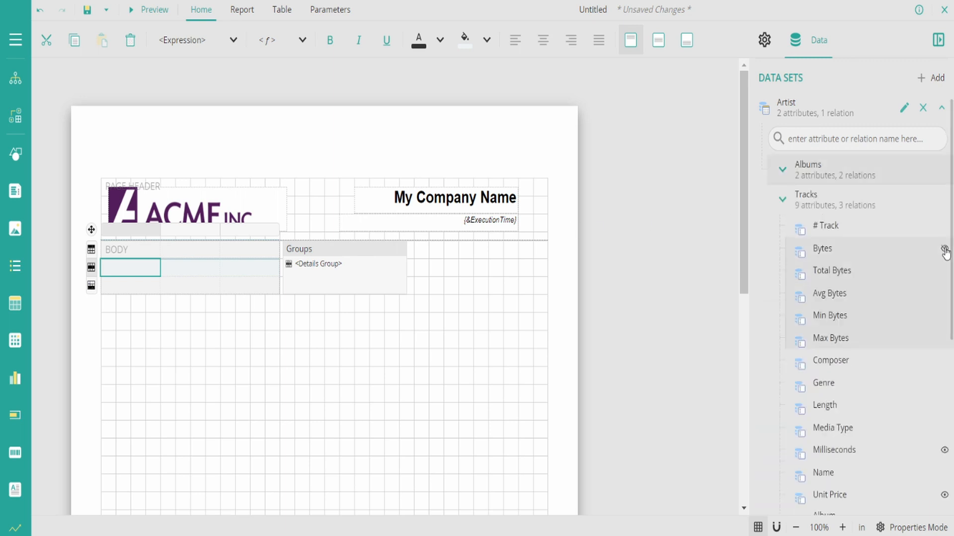
scroll(874, 321, down, 2)
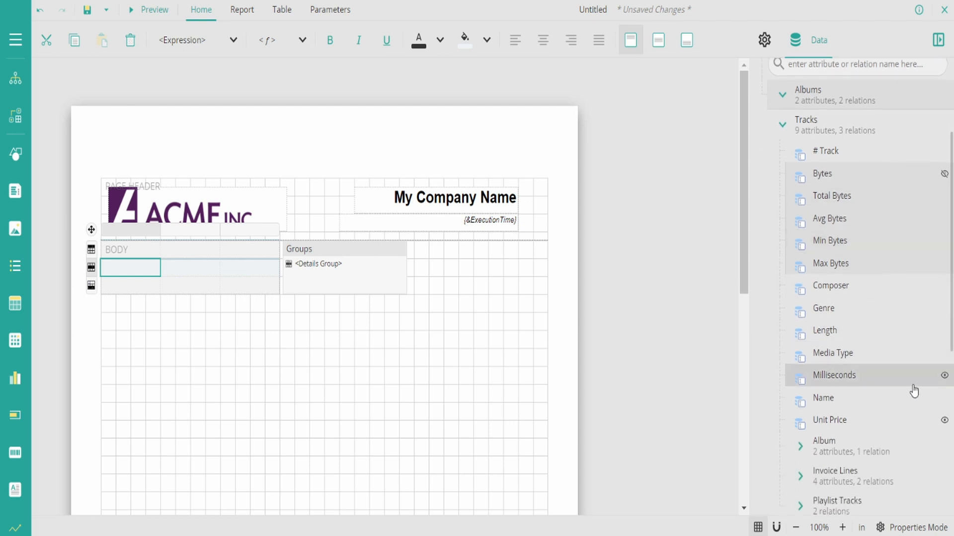
scroll(874, 417, down, 2)
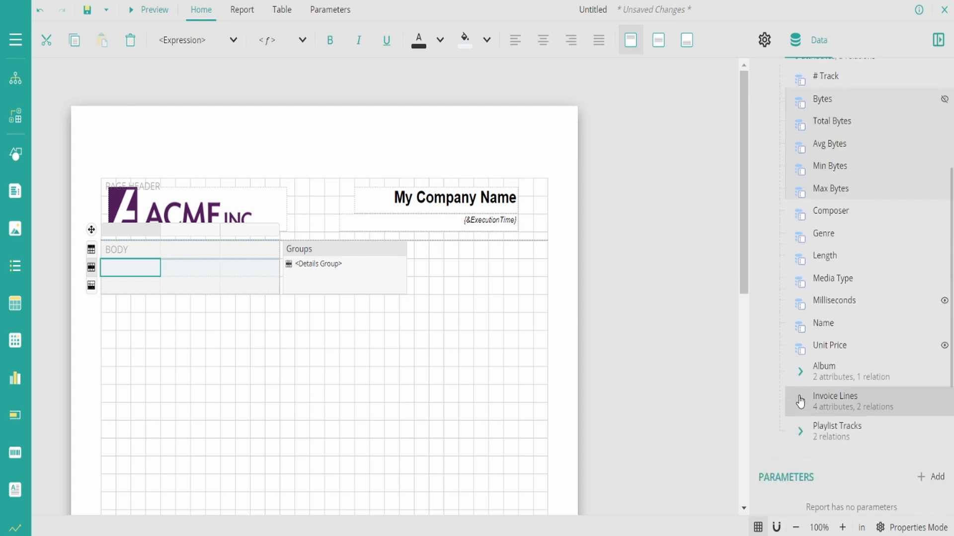
Show and hide the Invoice Date variations under Invoice Lines > Invoice, and collapse the relations back to the Artist root.
click(799, 400)
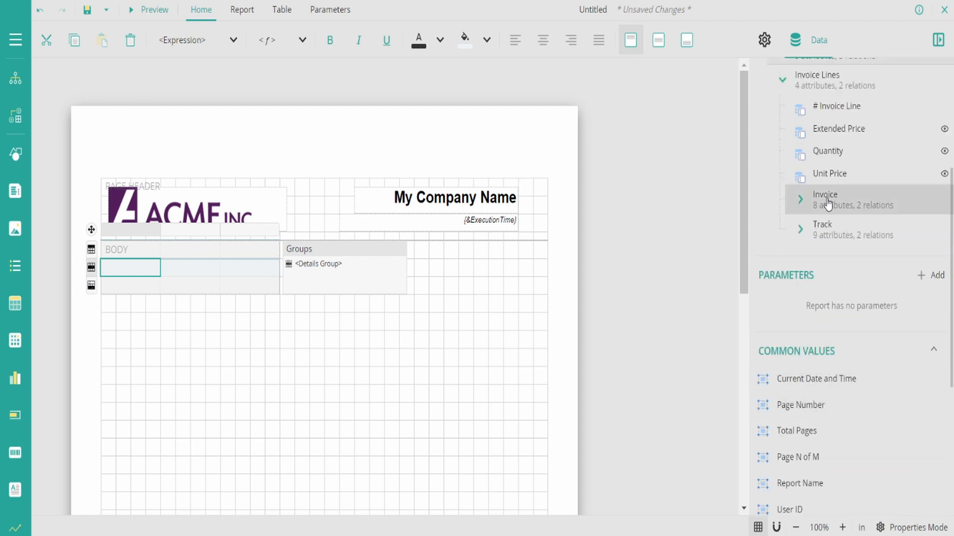
click(807, 202)
click(943, 271)
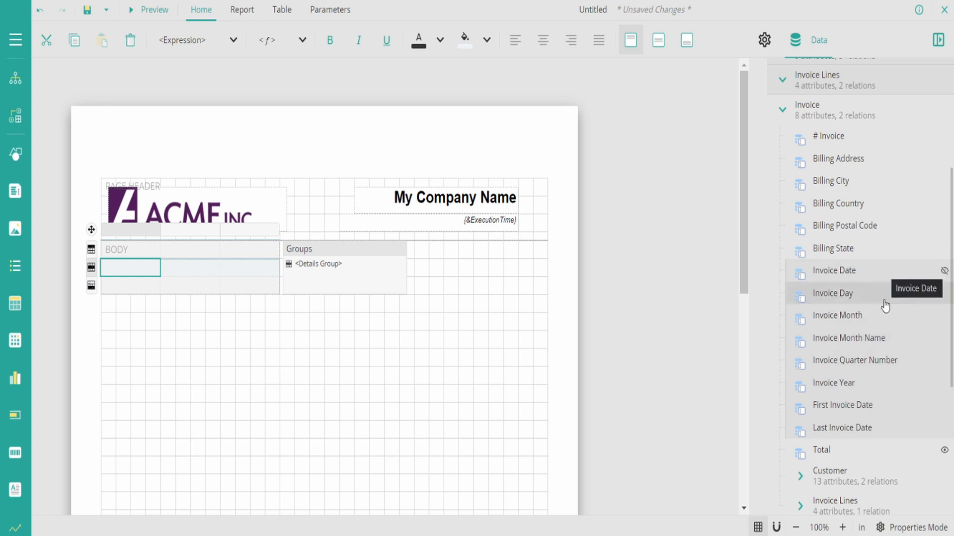
click(944, 271)
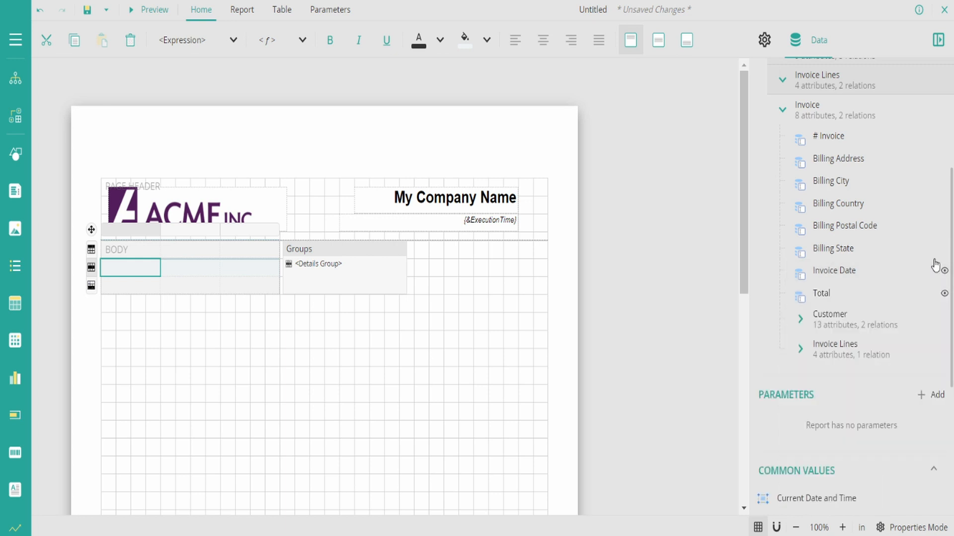
click(784, 121)
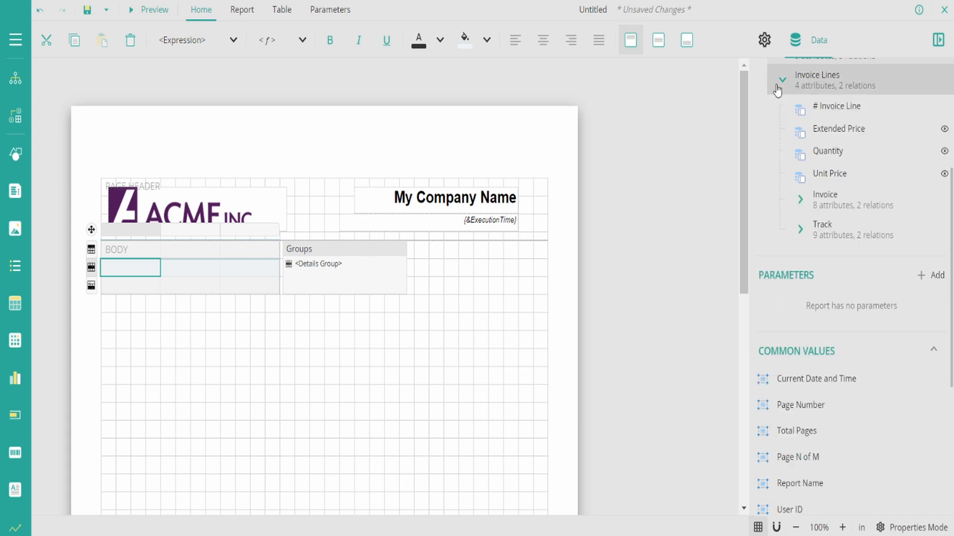
click(778, 84)
click(780, 123)
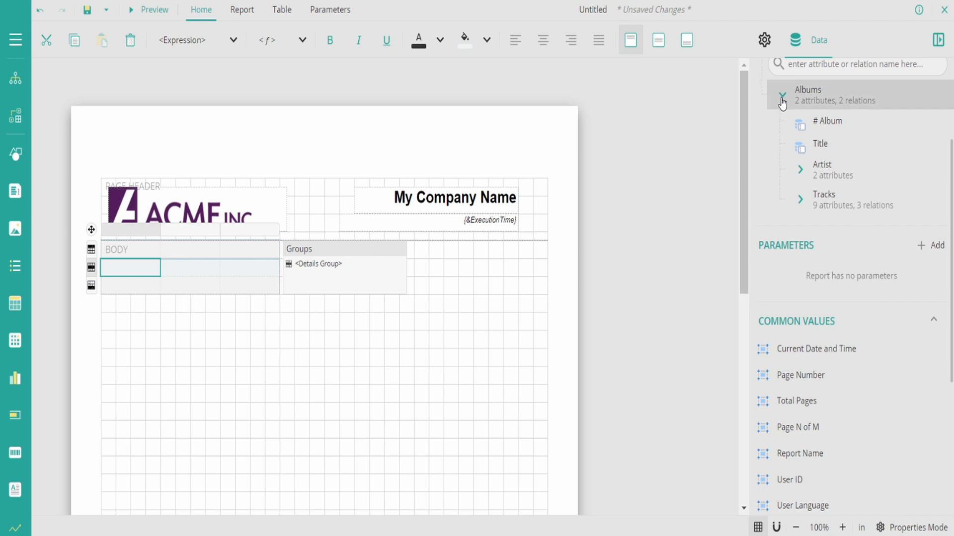
click(781, 97)
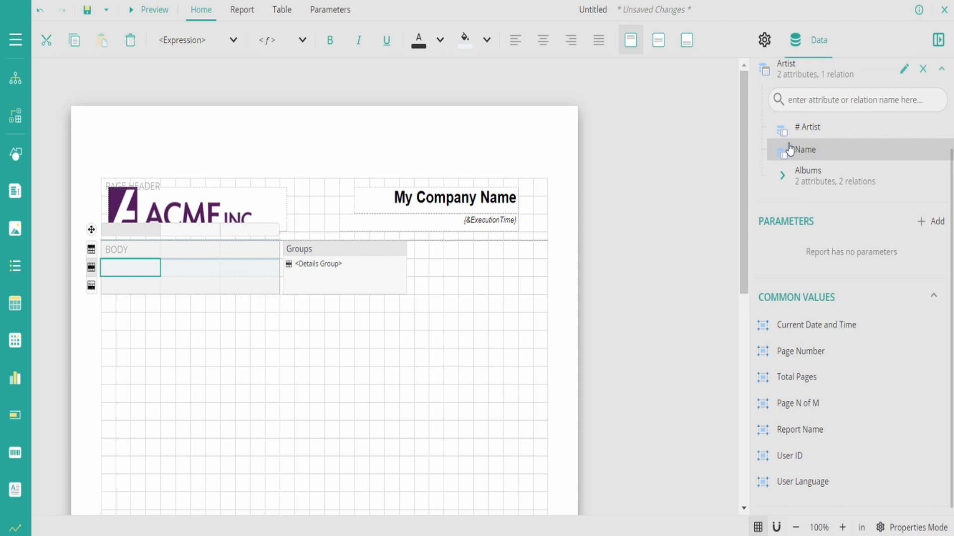
Follow the Artist data set's relations down to the Customer attributes, and collapse them back to the root level.
scroll(799, 145, up, 2)
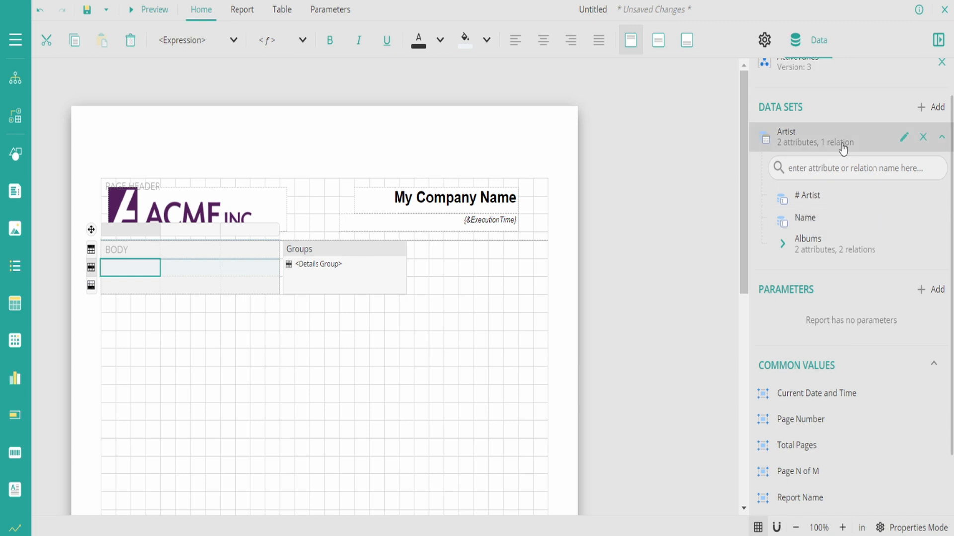
click(785, 244)
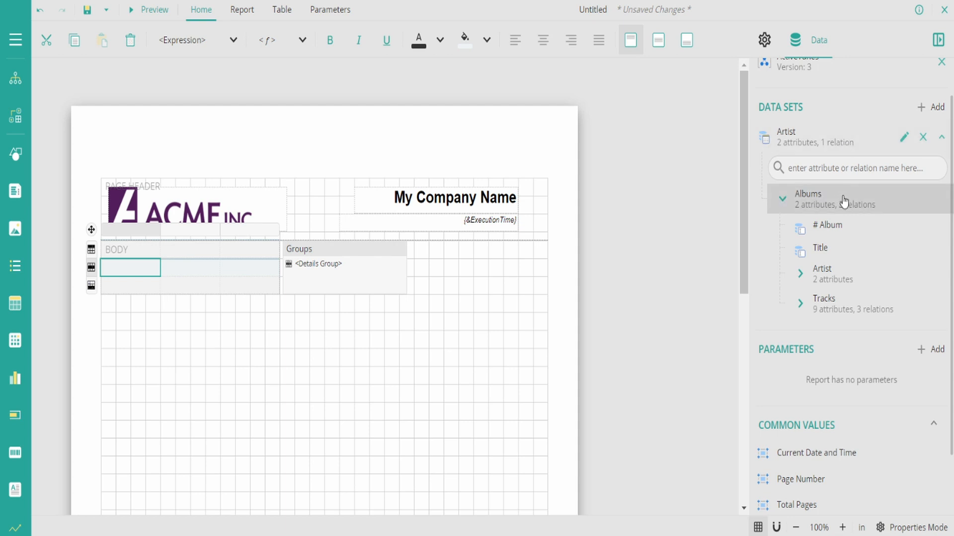
click(799, 304)
scroll(839, 283, down, 3)
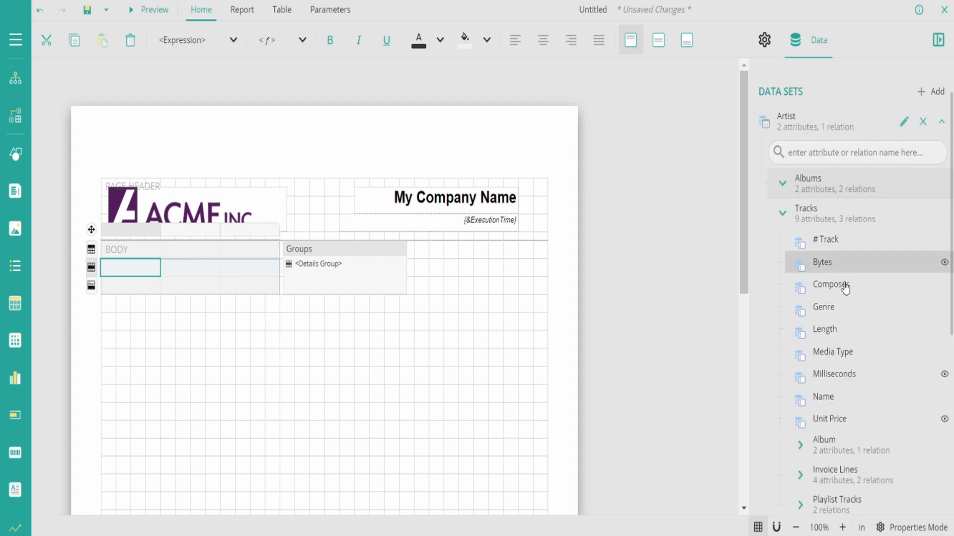
click(797, 346)
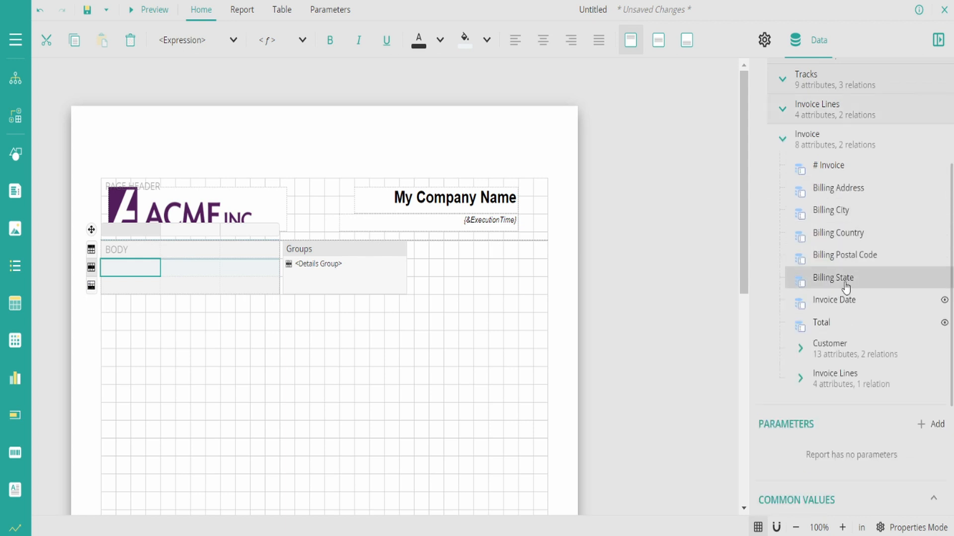
click(800, 347)
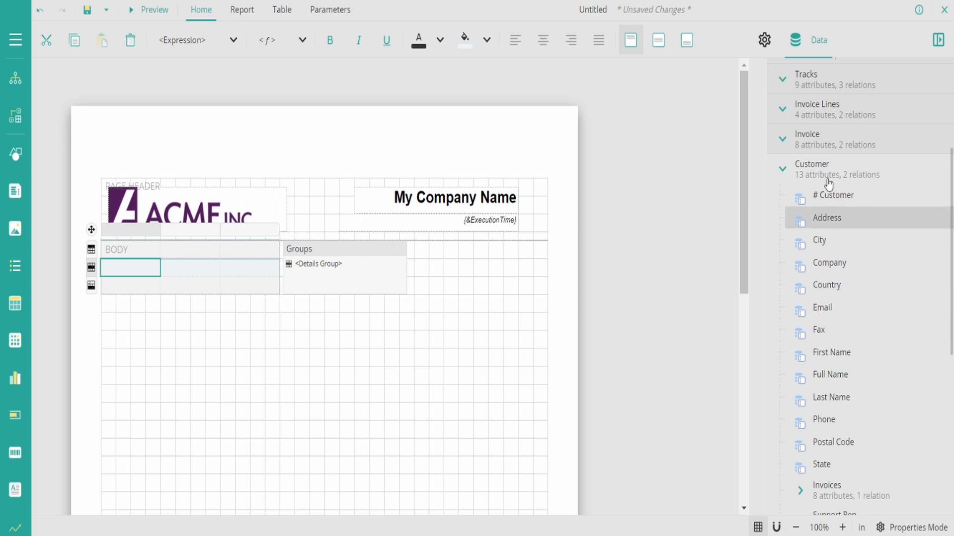
scroll(819, 173, up, 2)
click(797, 74)
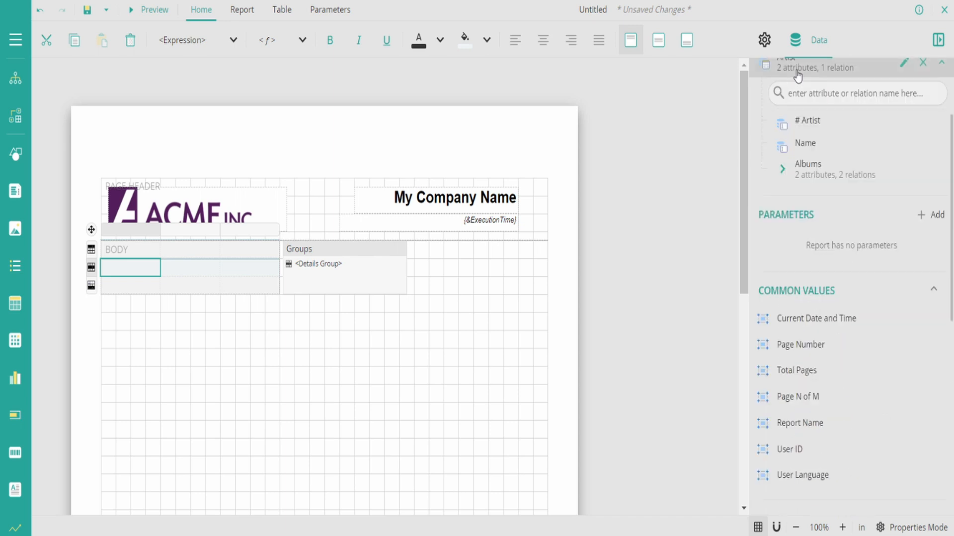
Open the Artist data set's Albums > Tracks relation, search its attributes for "genre", and clear the search.
click(782, 164)
click(792, 223)
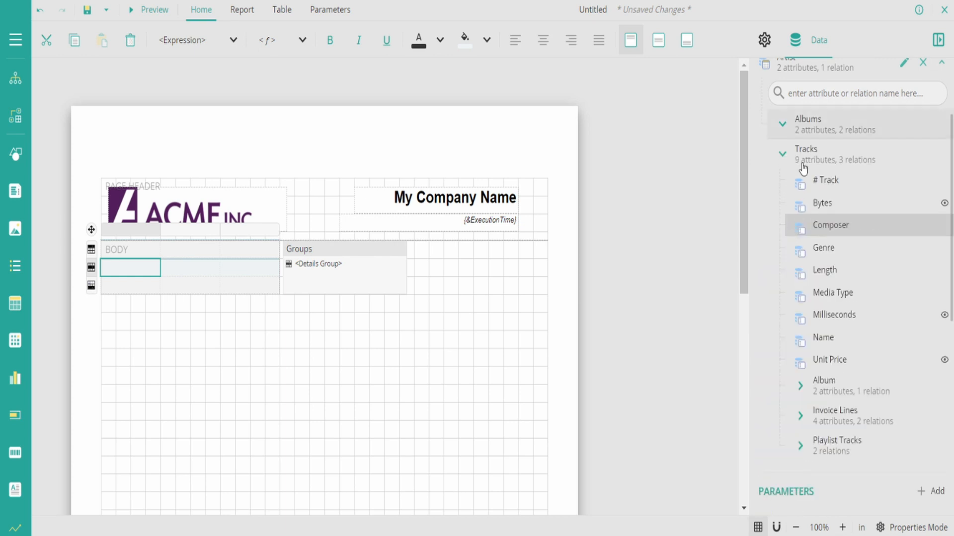
click(817, 102)
text(genre)
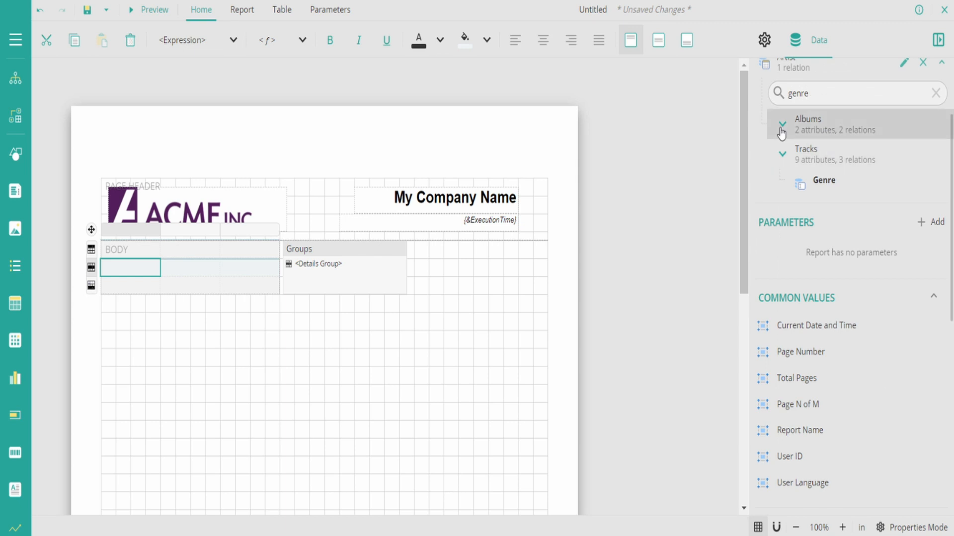
drag(823, 91, 778, 93)
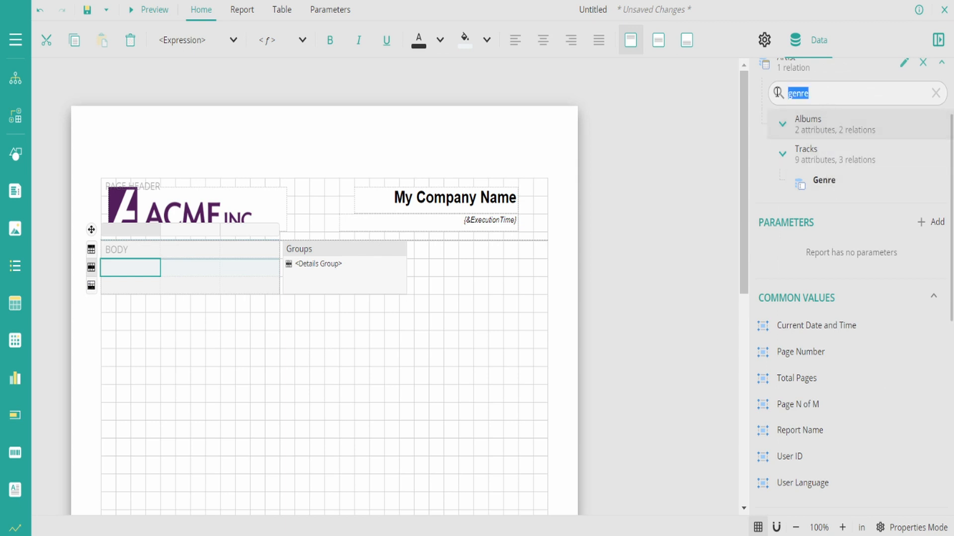
key(BackSpace)
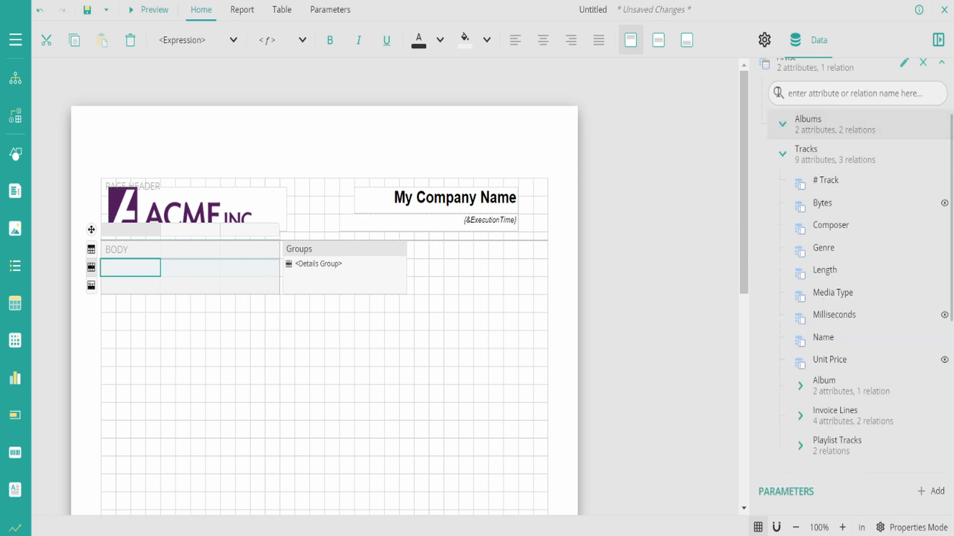
Bind the table's three detail cells to the artist's Name, the album's Title and the # Track attribute of Tracks.
scroll(865, 133, up, 2)
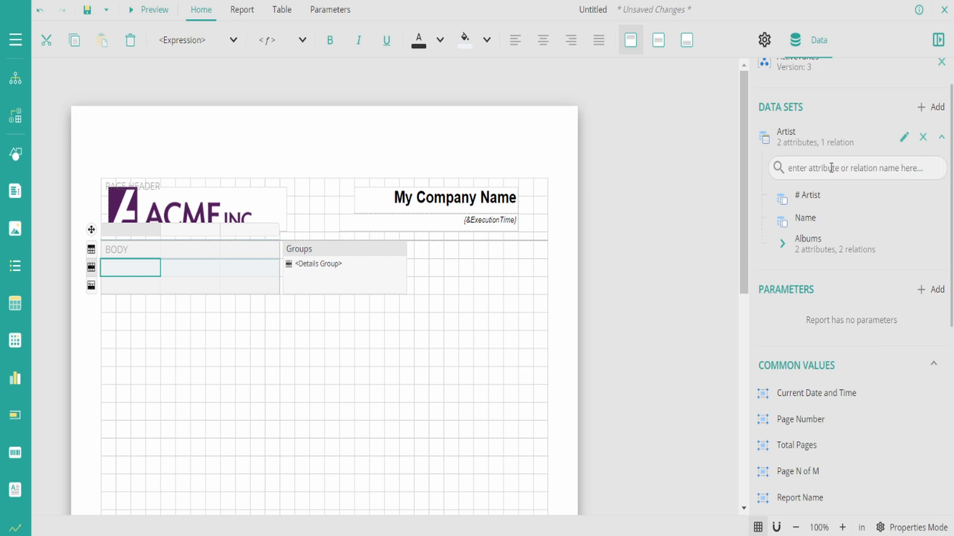
drag(824, 222, 126, 275)
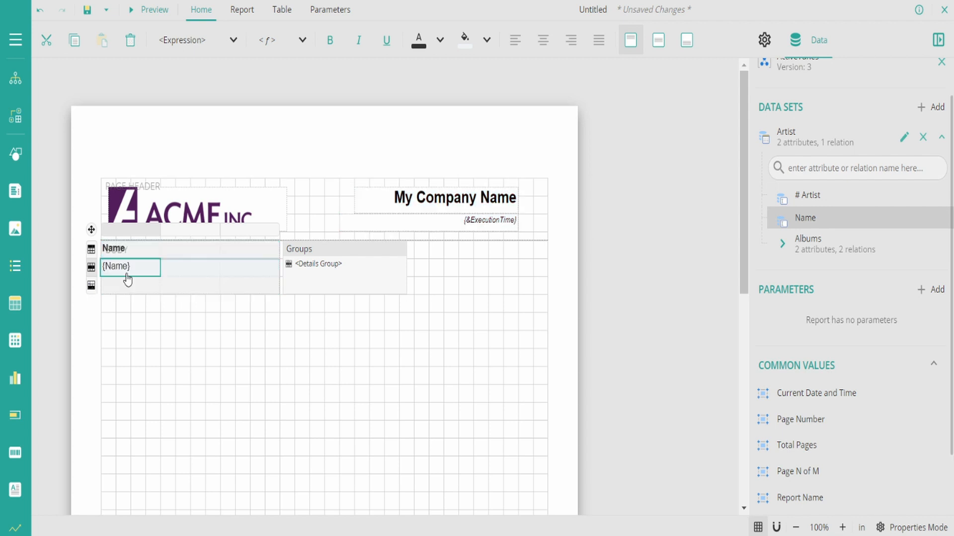
click(778, 245)
drag(819, 250, 185, 278)
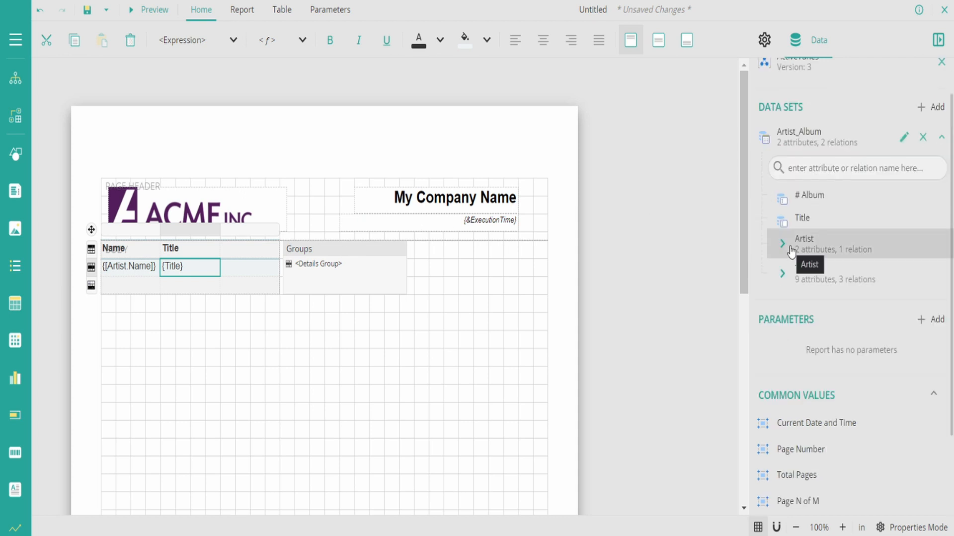
click(782, 274)
drag(819, 231, 248, 268)
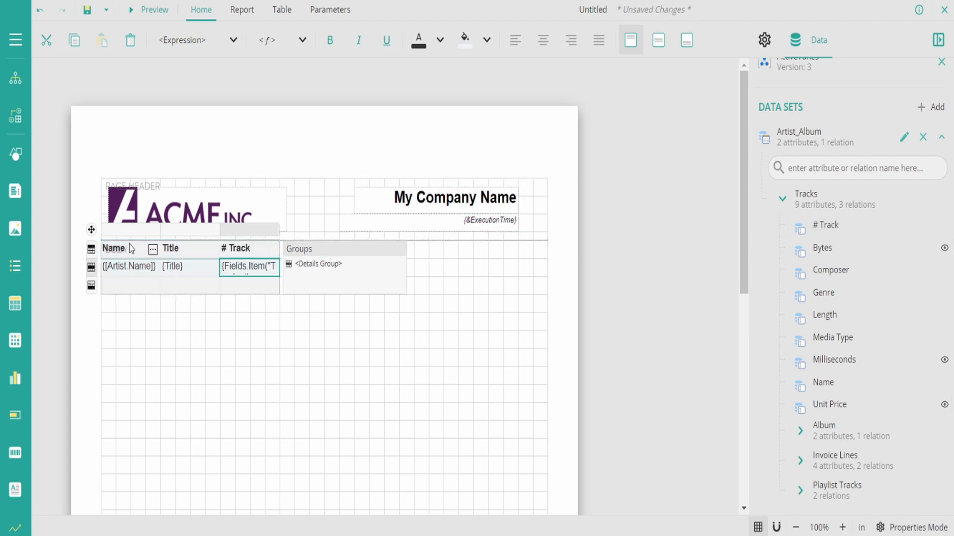
Stretch the table across the full width of the report body and preview the report.
click(91, 234)
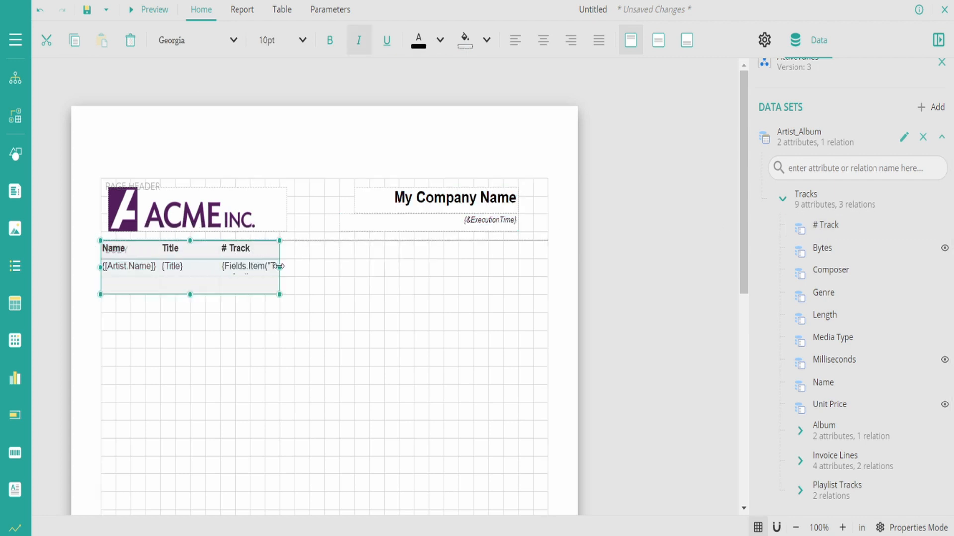
drag(333, 272, 547, 271)
click(152, 10)
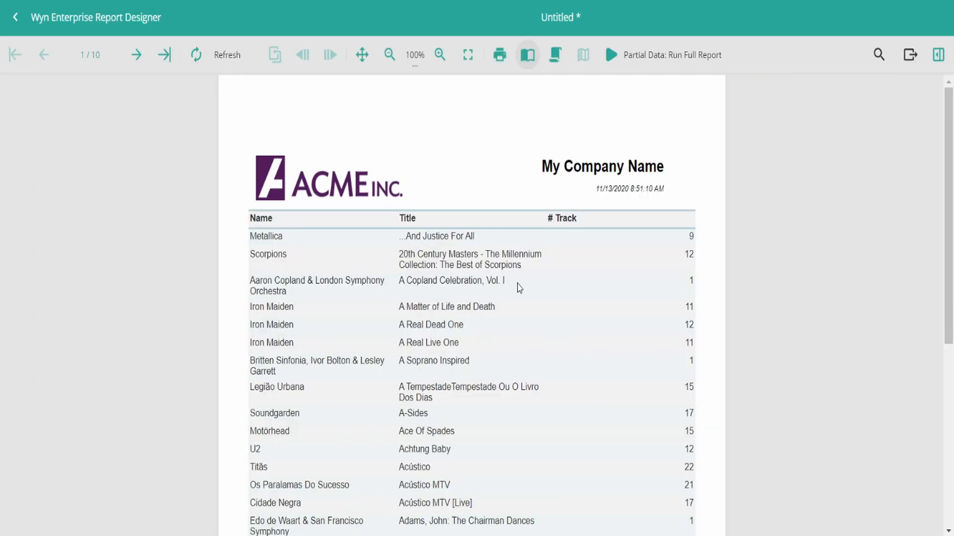
Look through the previewed report's pages, switching to continuous page view.
scroll(515, 284, down, 5)
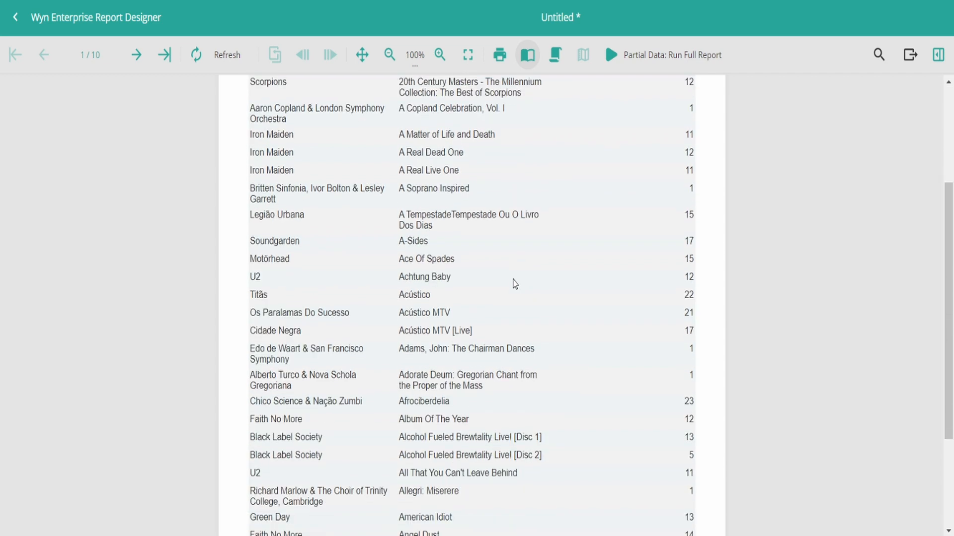
scroll(512, 284, up, 2)
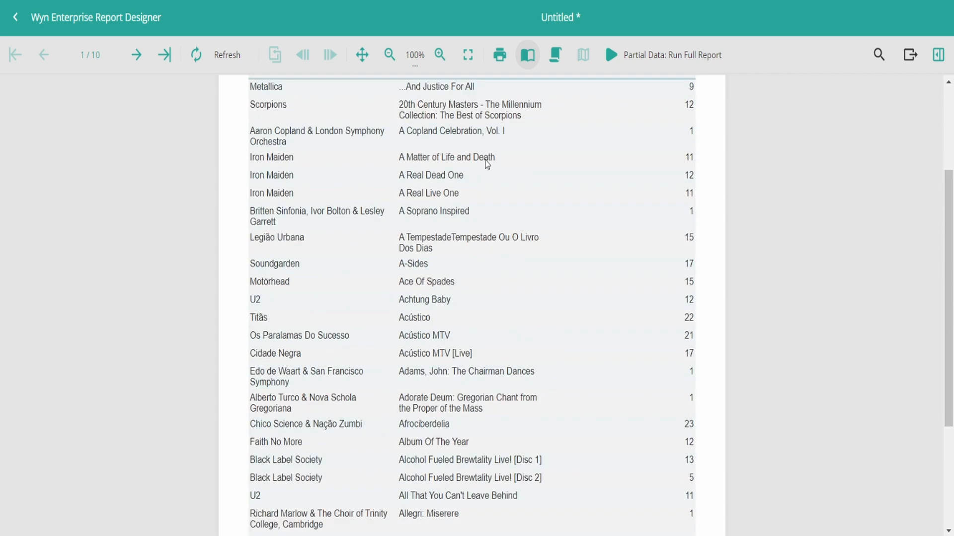
click(555, 56)
scroll(554, 234, down, 3)
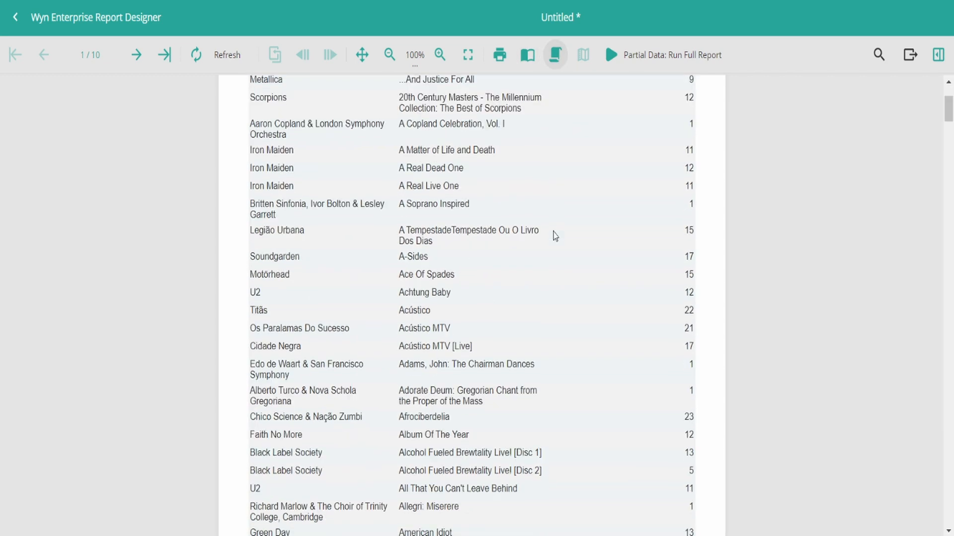
scroll(555, 237, down, 15)
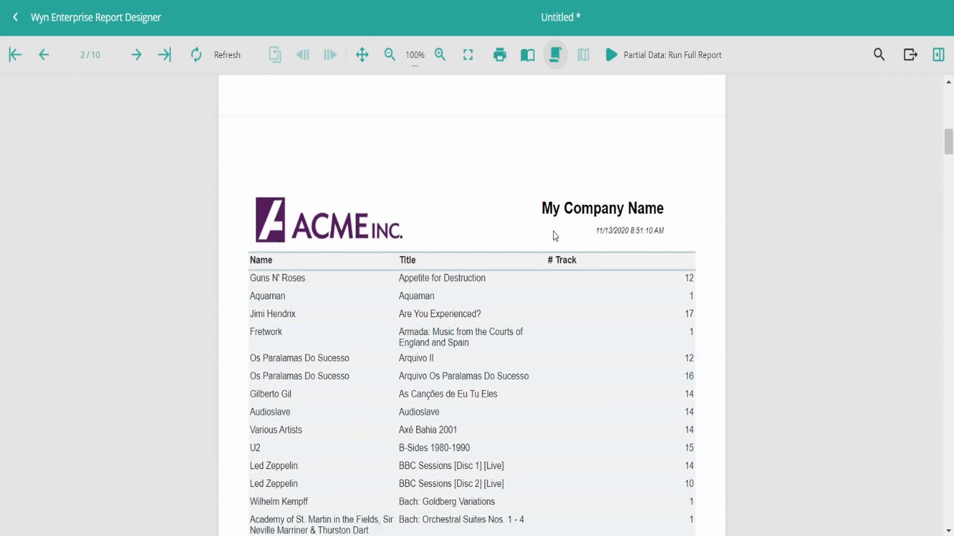
scroll(555, 236, down, 8)
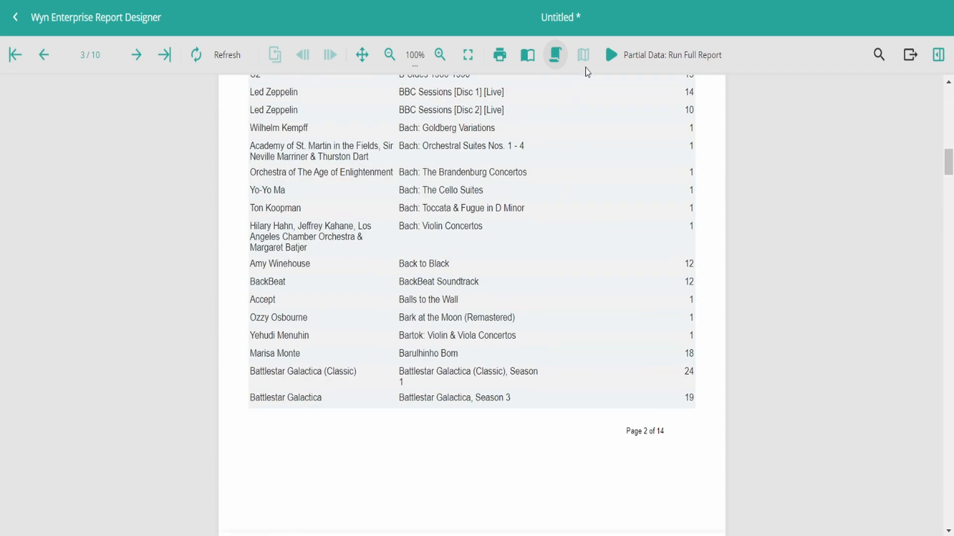
Examine the preview's PDF export options, from version and document details to watermark, security and file name settings.
click(908, 55)
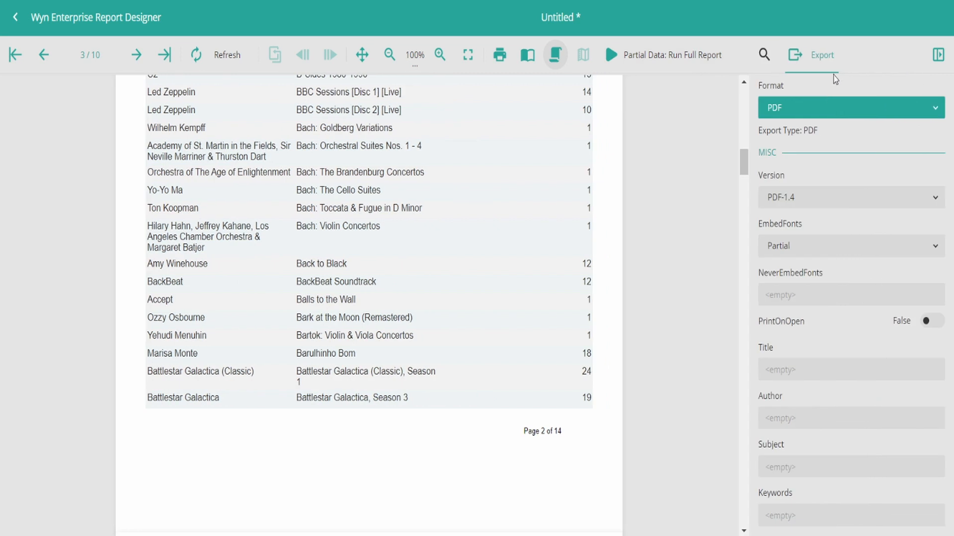
scroll(826, 183, down, 8)
scroll(825, 183, down, 15)
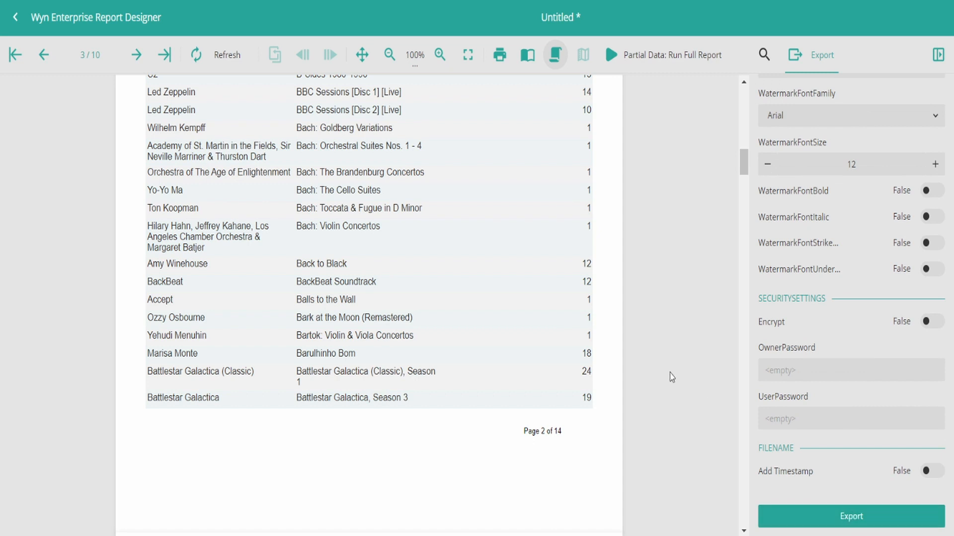
Return from the preview to the report design and review the toolbox's report items with their names shown.
click(17, 25)
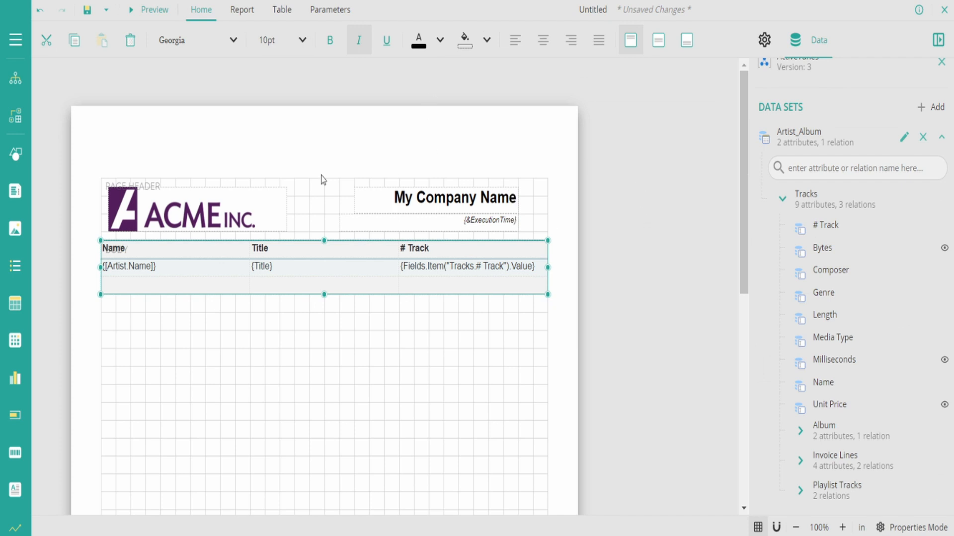
click(16, 45)
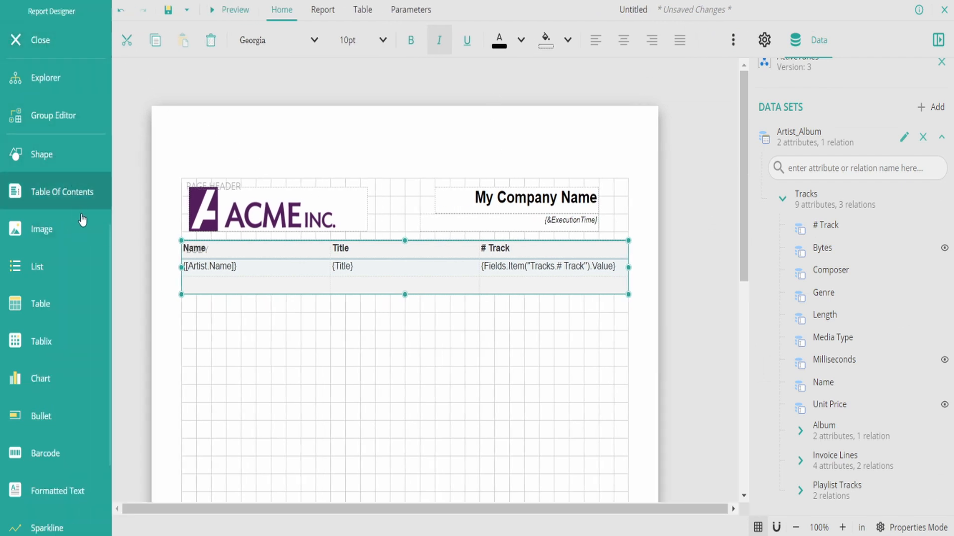
scroll(83, 226, down, 3)
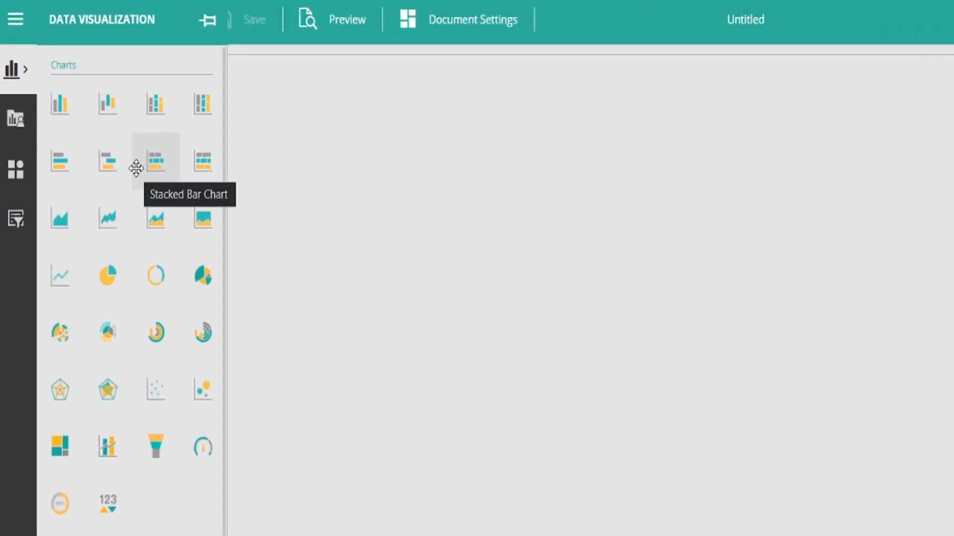
Survey the dashboard designer's charts, custom visualizations, components and built-in slicers.
scroll(121, 216, down, 3)
scroll(75, 199, up, 3)
click(30, 143)
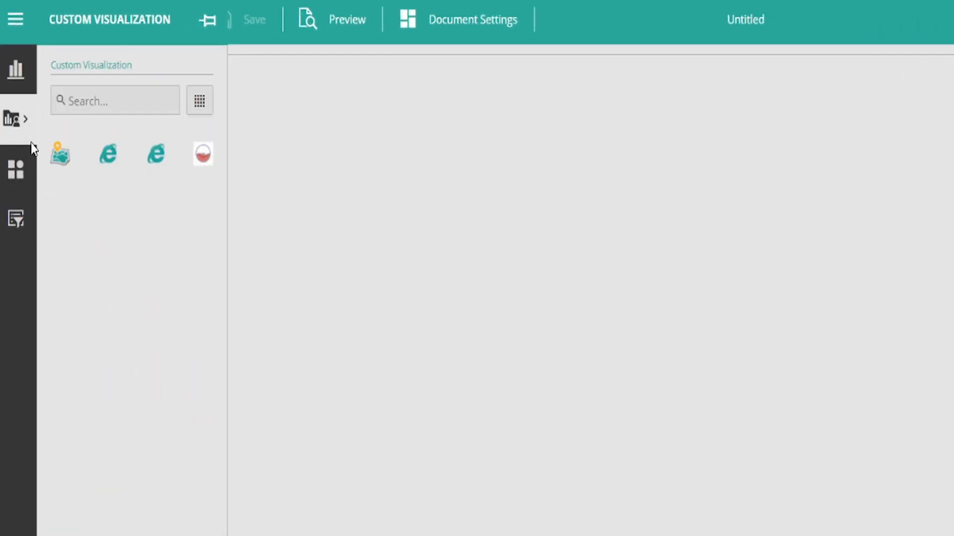
click(27, 168)
click(21, 213)
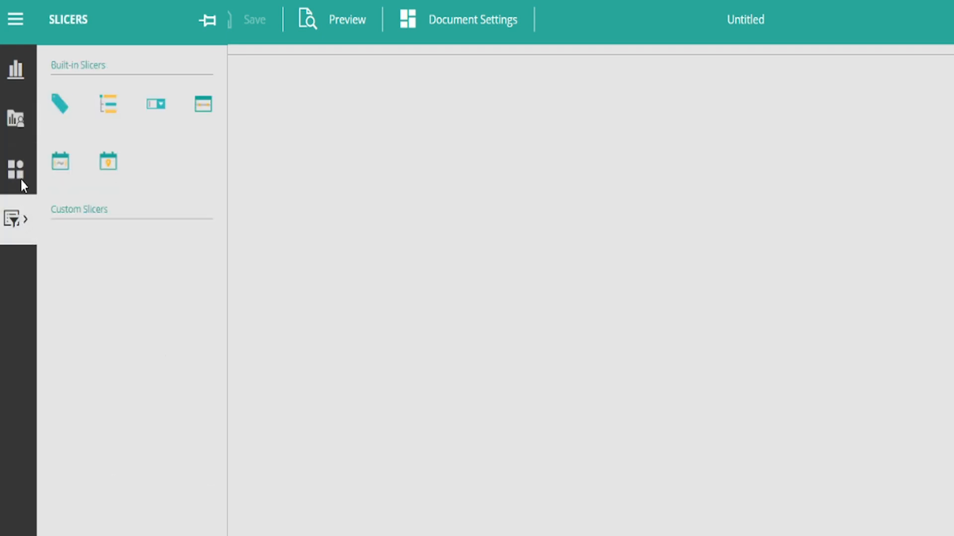
Revisit the available chart types and the custom visualizations such as Waterfall.
click(22, 79)
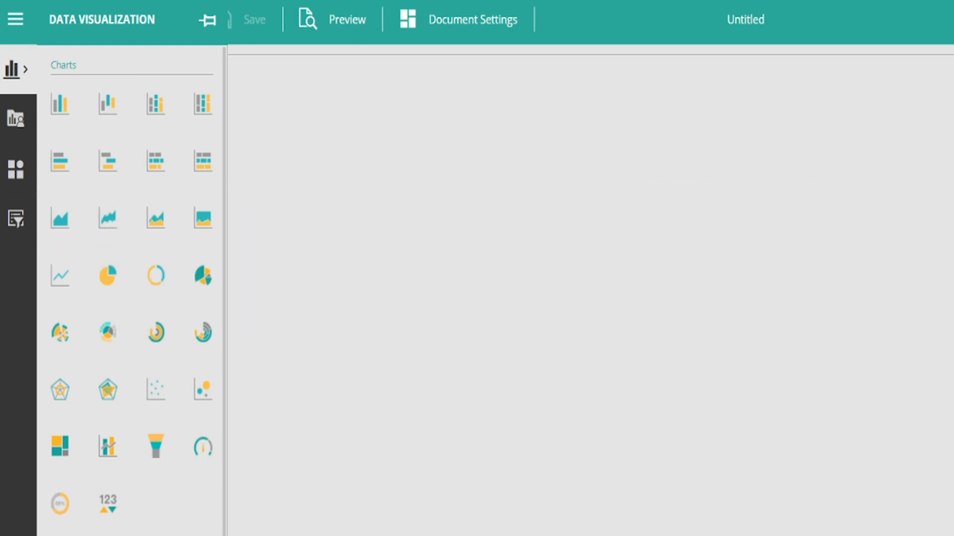
scroll(131, 298, down, 2)
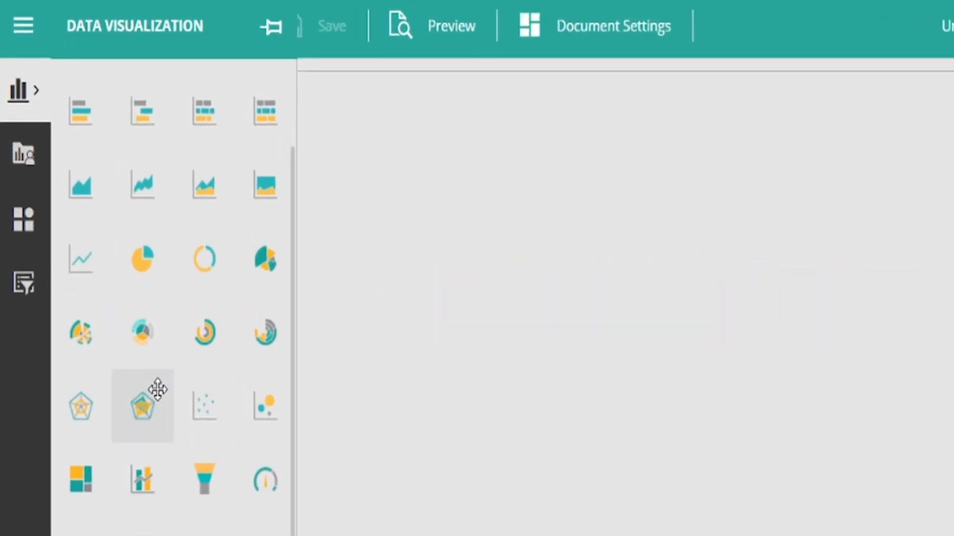
click(28, 166)
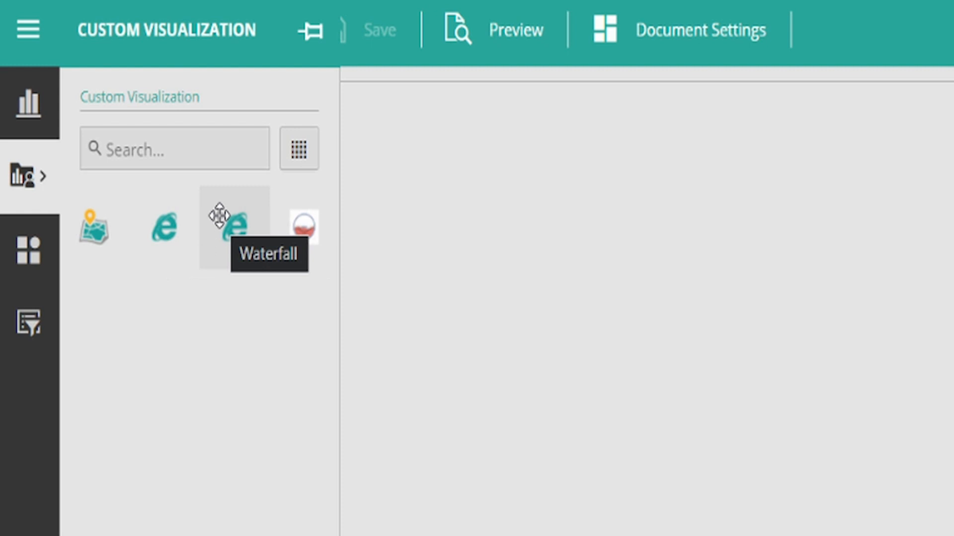
Add a column chart to the dashboard canvas and bind it to RetailDataset.
click(29, 104)
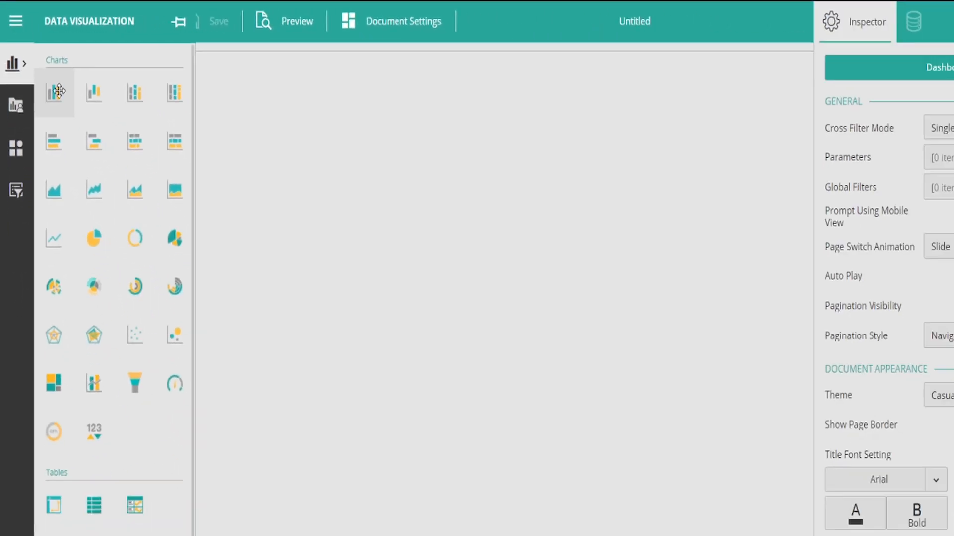
drag(93, 155, 323, 159)
drag(164, 92, 170, 83)
click(772, 65)
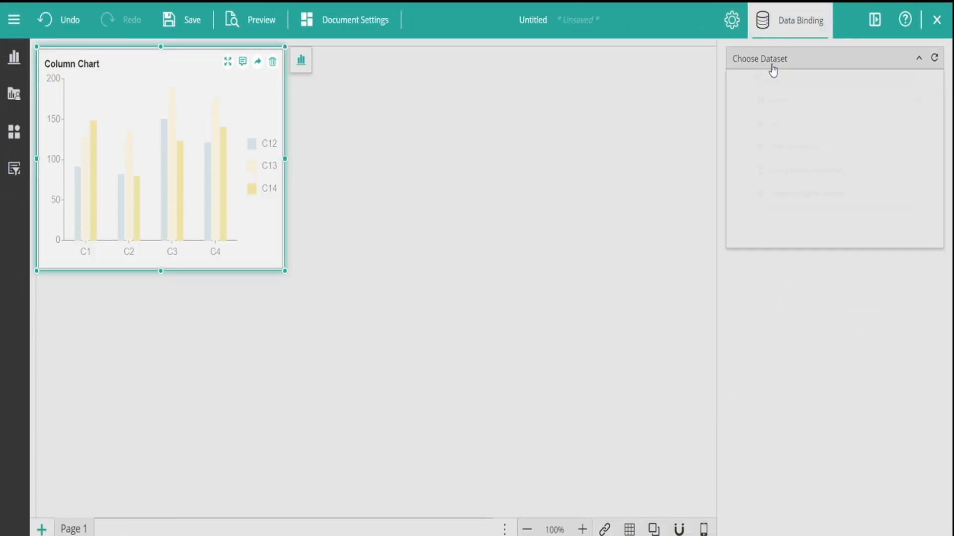
scroll(790, 133, down, 8)
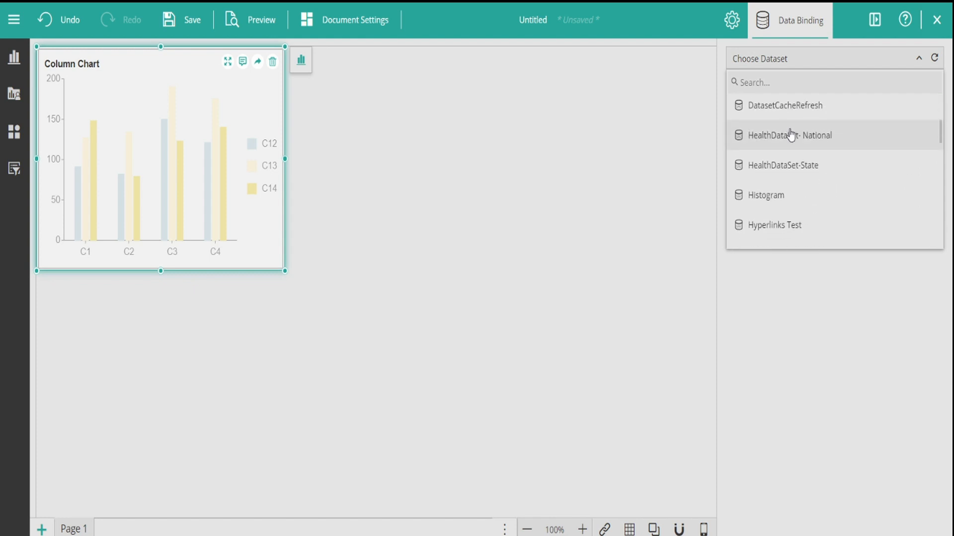
scroll(789, 133, down, 4)
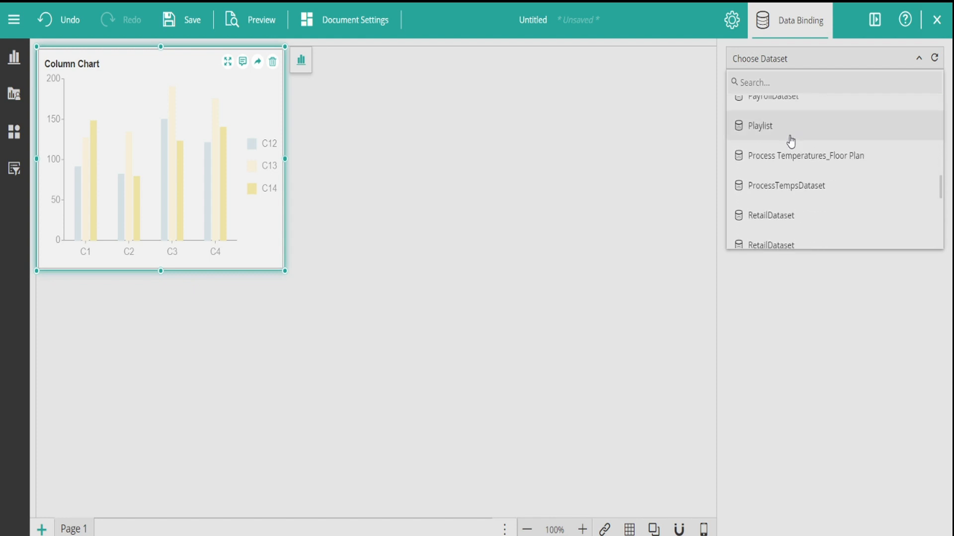
click(790, 215)
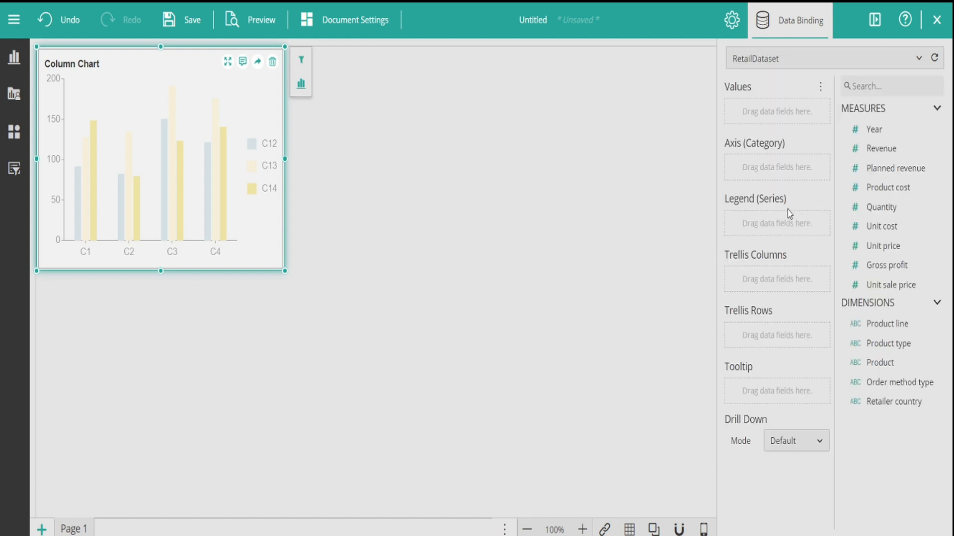
Widen the column chart and bind Year to its category axis and Revenue to its values.
drag(285, 157, 466, 172)
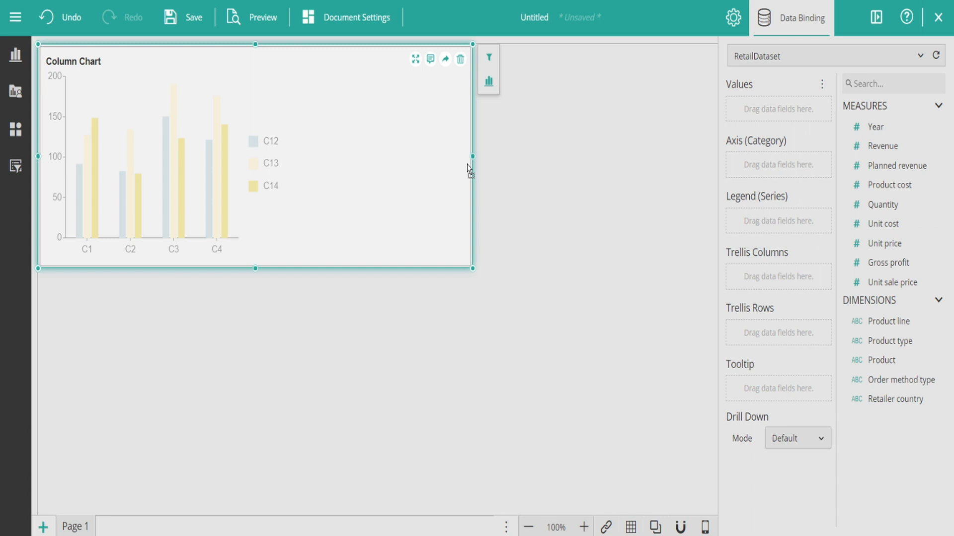
drag(874, 126, 772, 169)
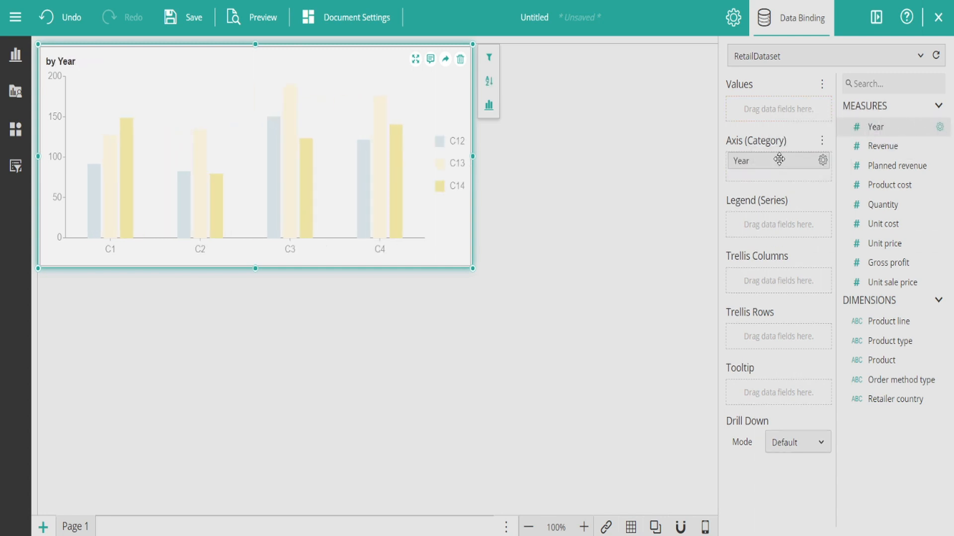
drag(889, 146, 773, 111)
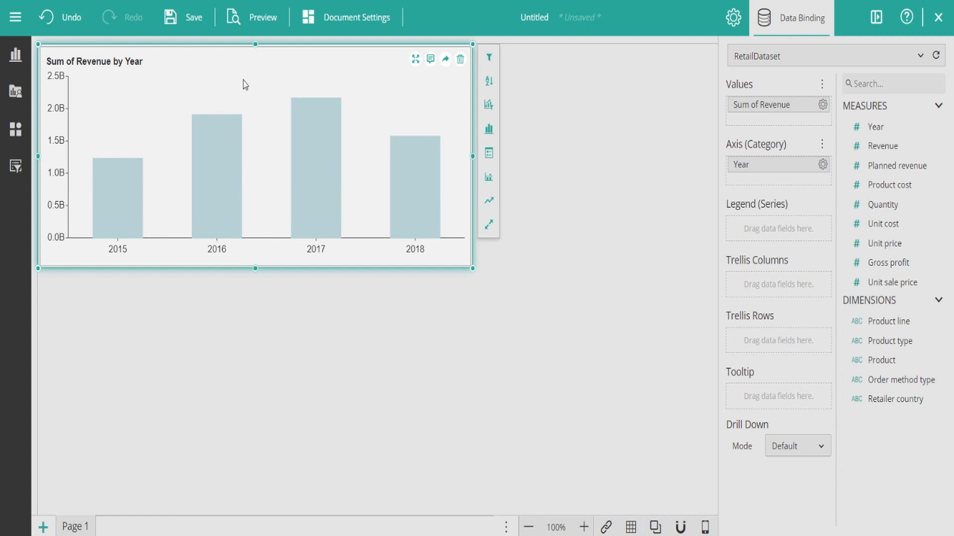
Add a pivot table to the dashboard below the column chart.
click(12, 54)
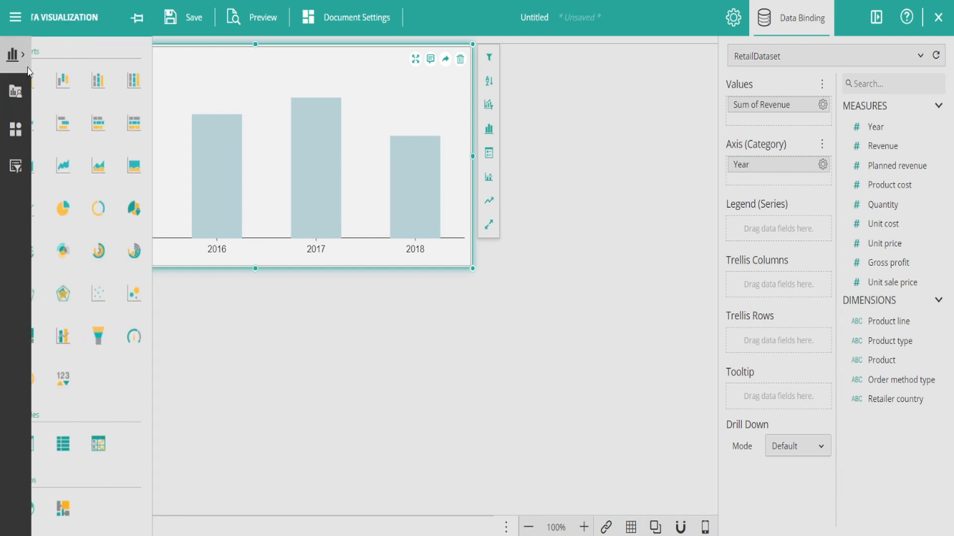
drag(79, 450, 198, 368)
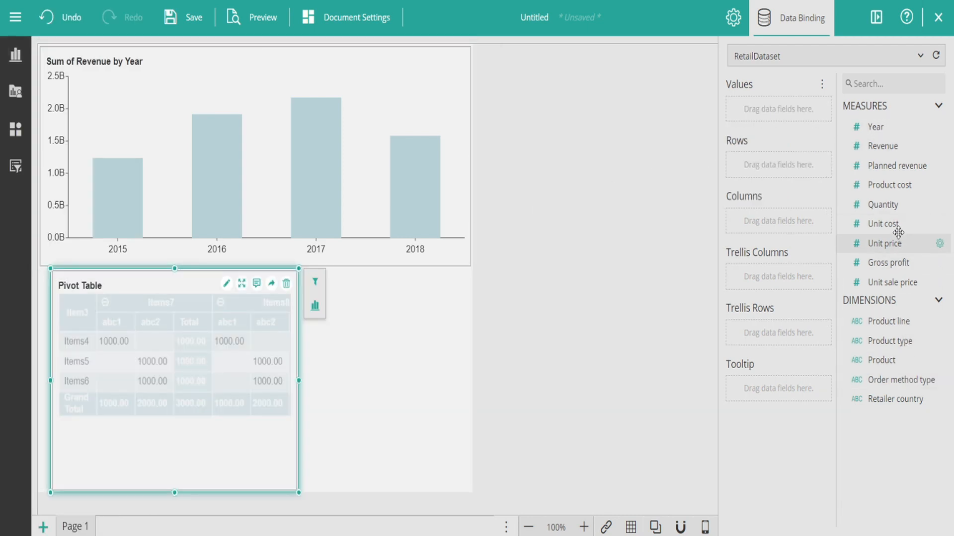
Bind the pivot table to Quantity as values, Product line as rows and Year as columns, then widen it and left-align it with the chart.
drag(883, 205, 771, 112)
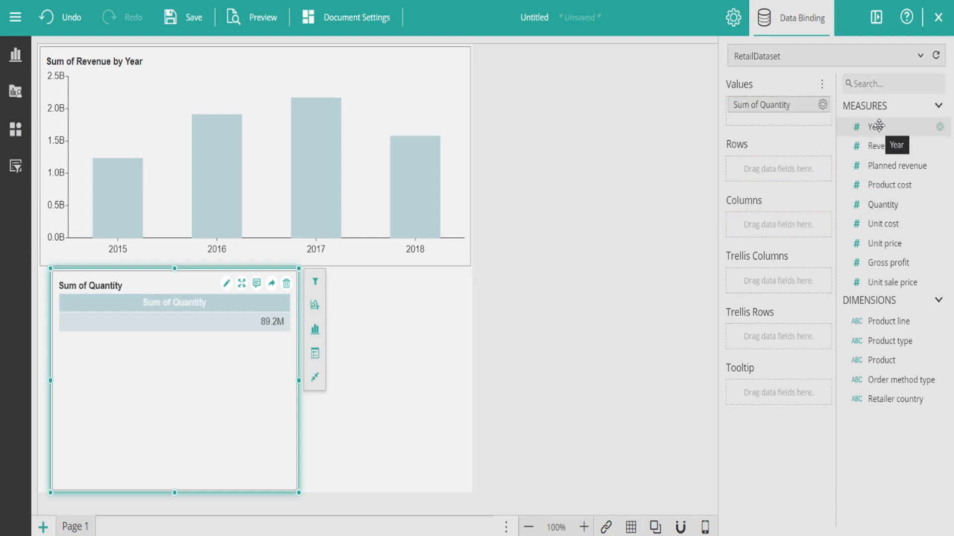
drag(879, 126, 794, 161)
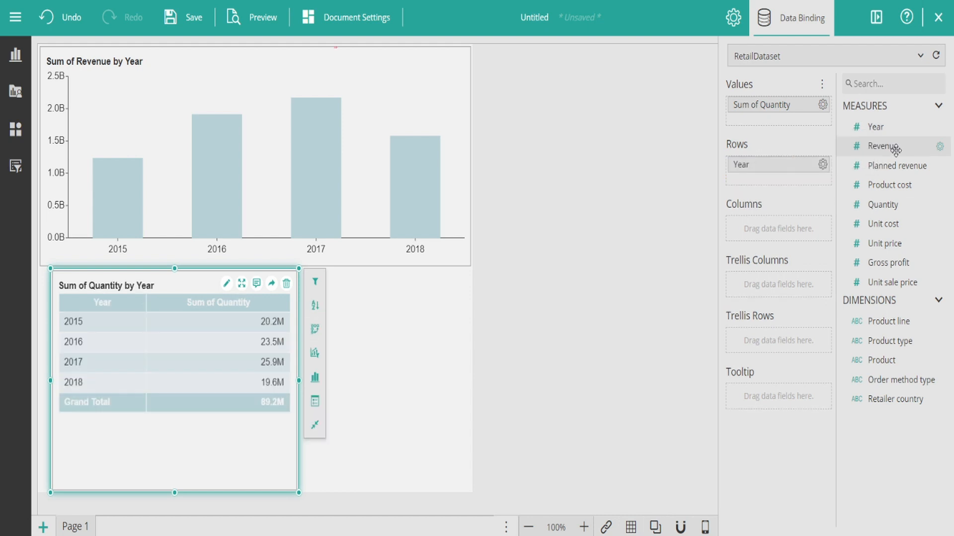
drag(879, 321, 726, 224)
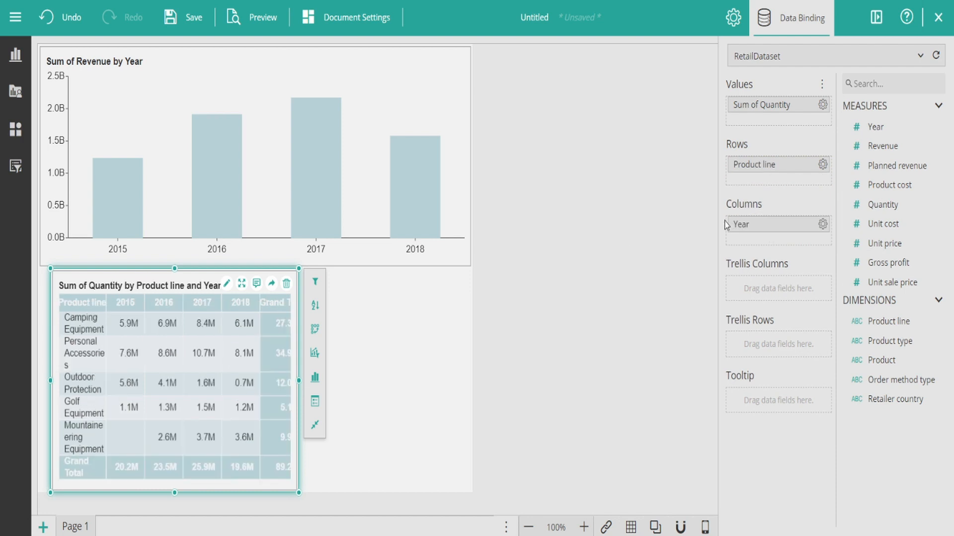
drag(304, 377, 470, 380)
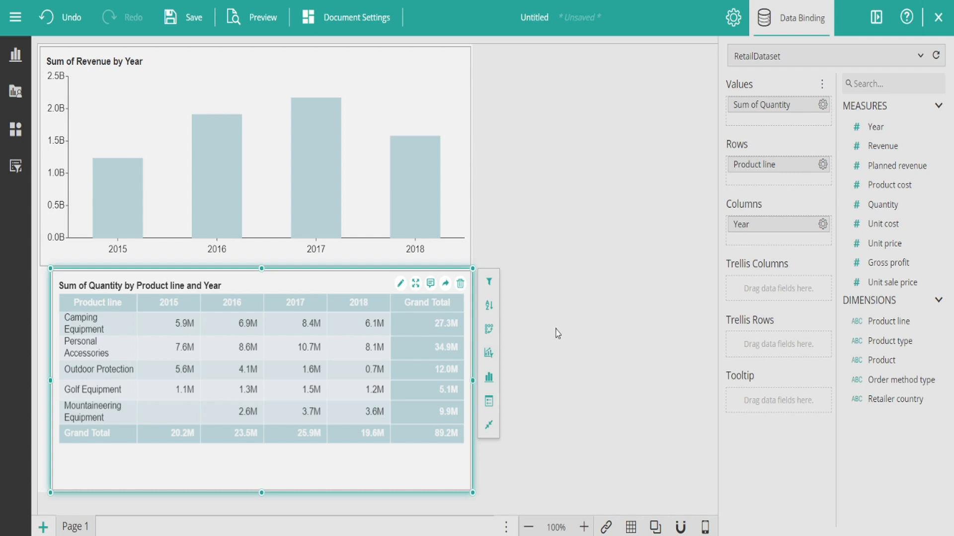
drag(329, 362, 311, 361)
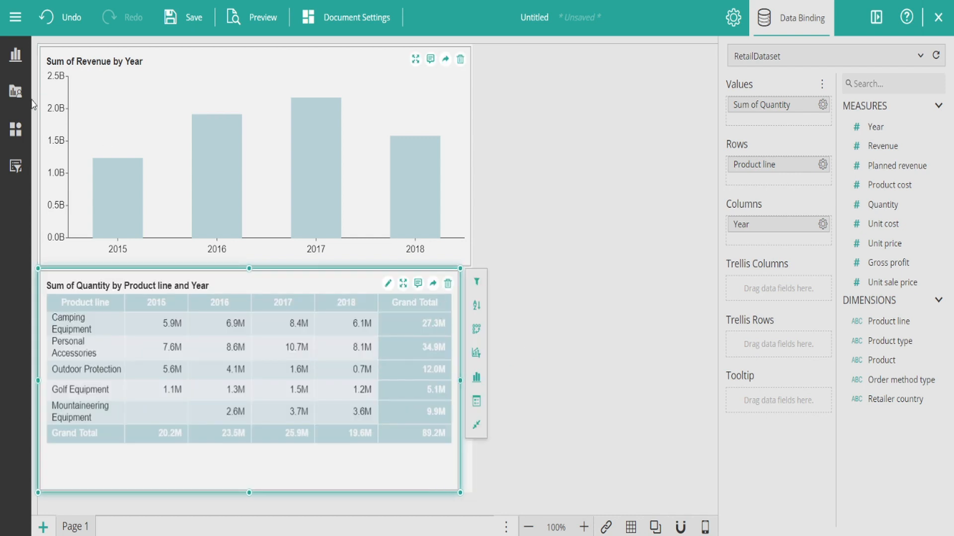
Add a KPI tile beside the column chart, widen it slightly and bind Revenue as its actual value.
click(18, 70)
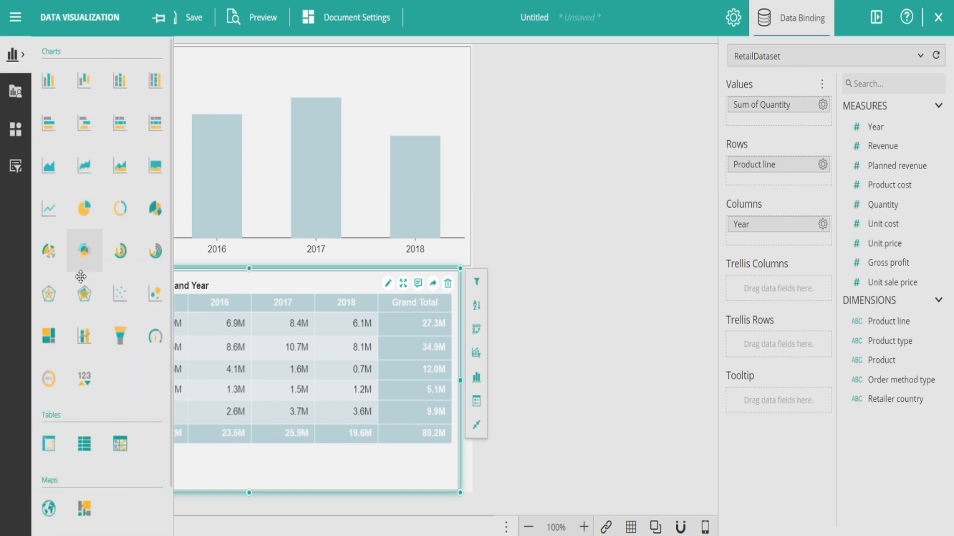
drag(88, 364, 521, 72)
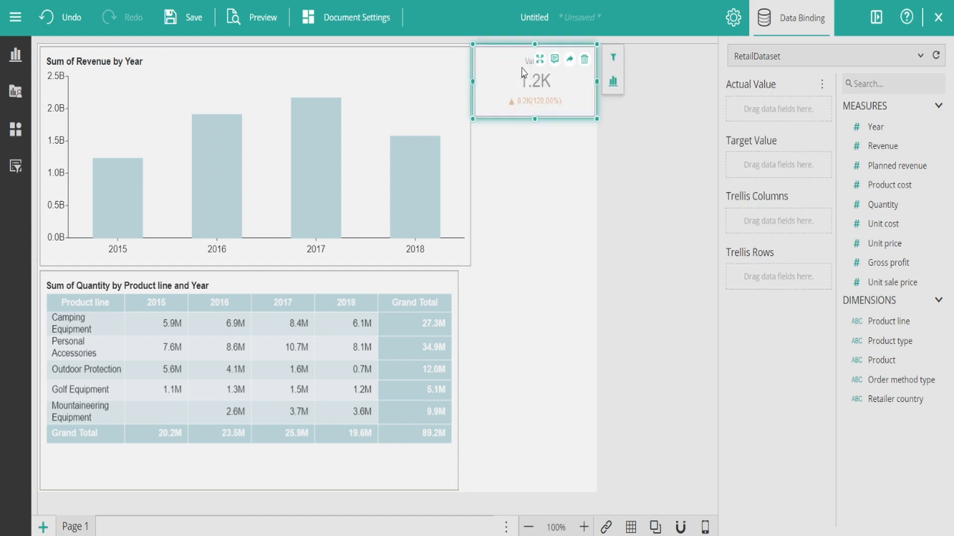
drag(603, 83, 639, 82)
drag(862, 145, 753, 103)
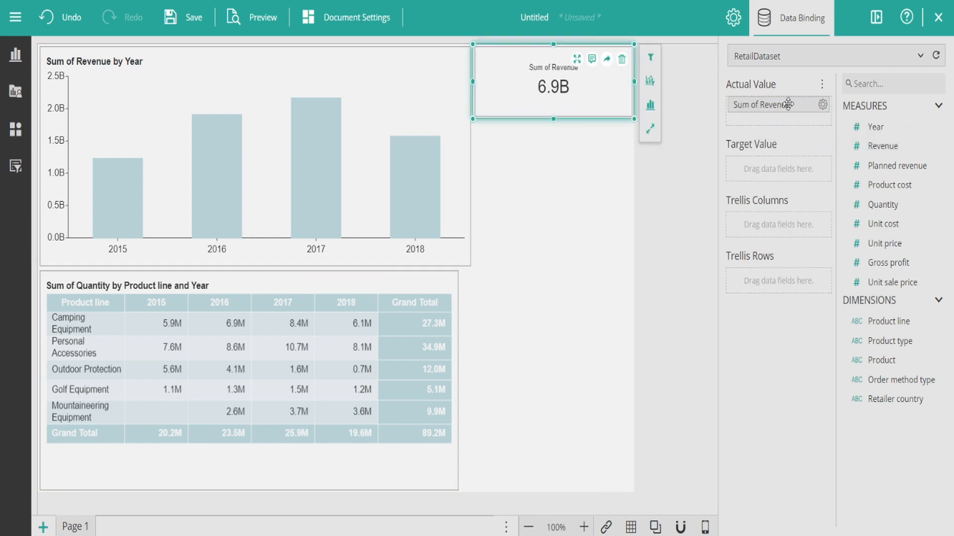
Format the KPI tile's revenue value as Currency.
click(823, 105)
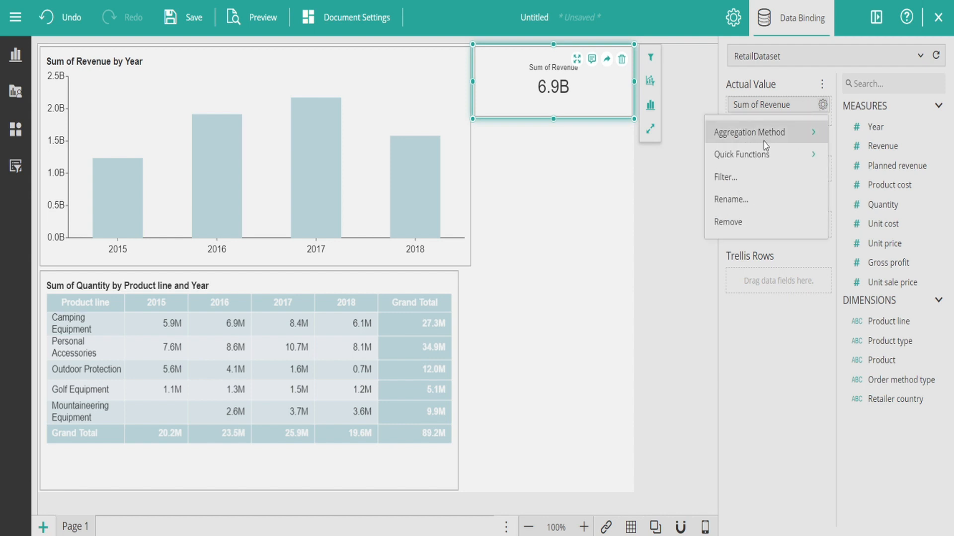
click(821, 85)
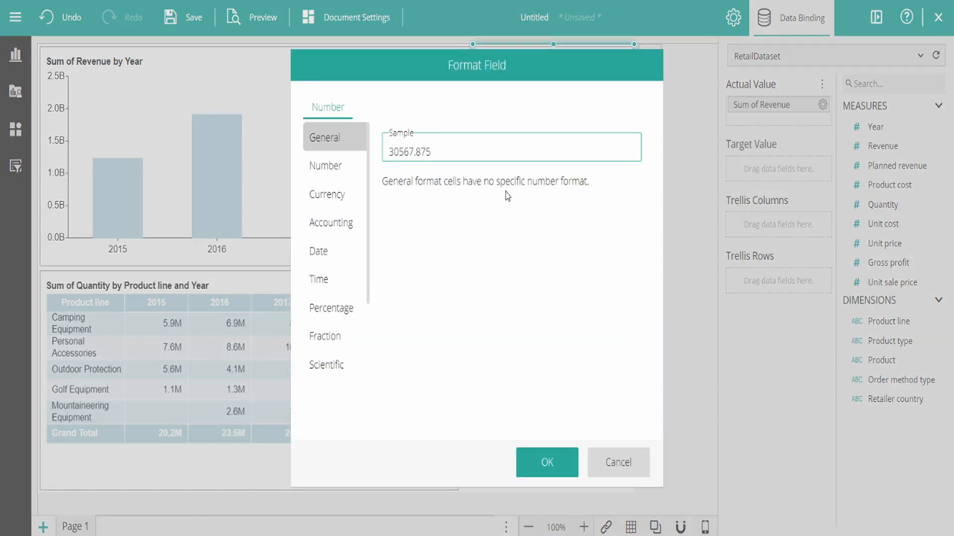
click(336, 200)
click(547, 462)
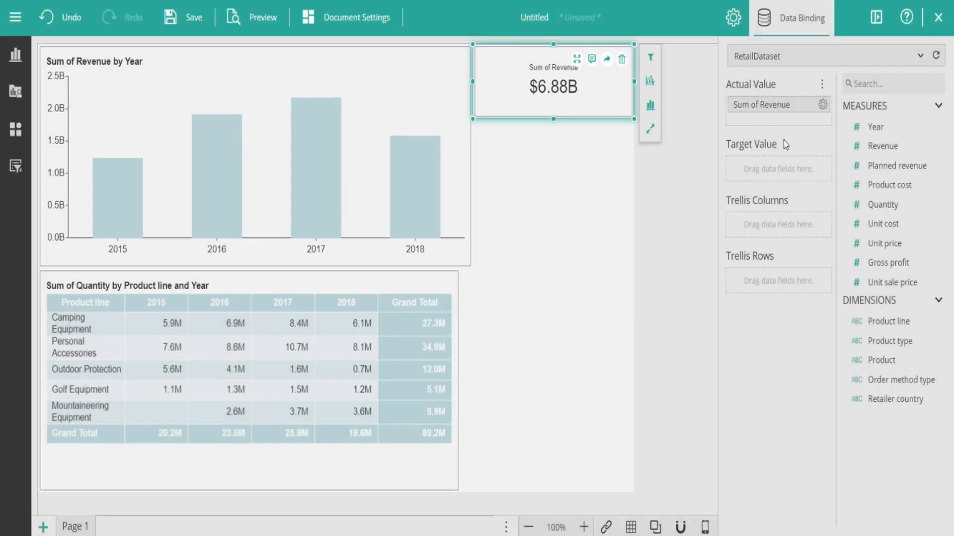
Set the display unit of the KPI tile's revenue value to None.
click(821, 87)
mouse_move(760, 139)
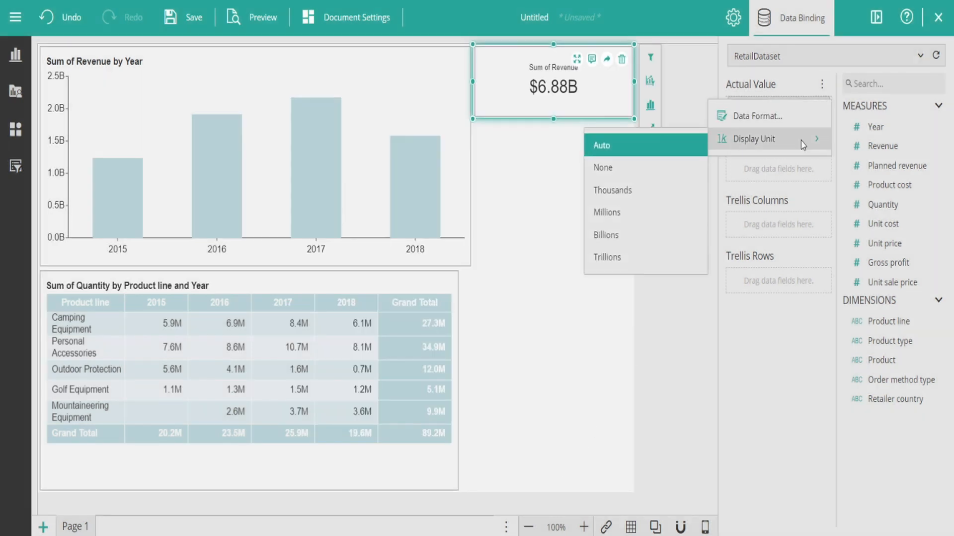
click(689, 159)
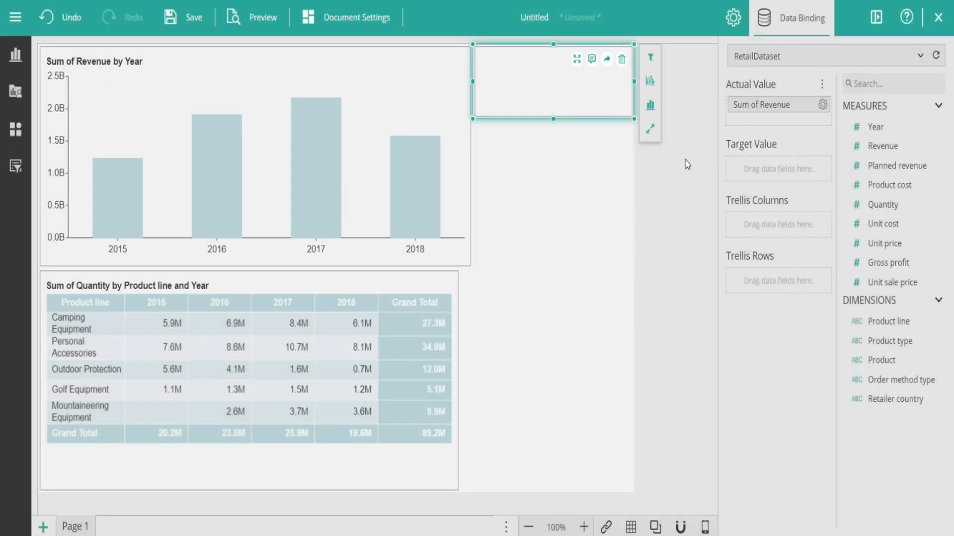
click(600, 141)
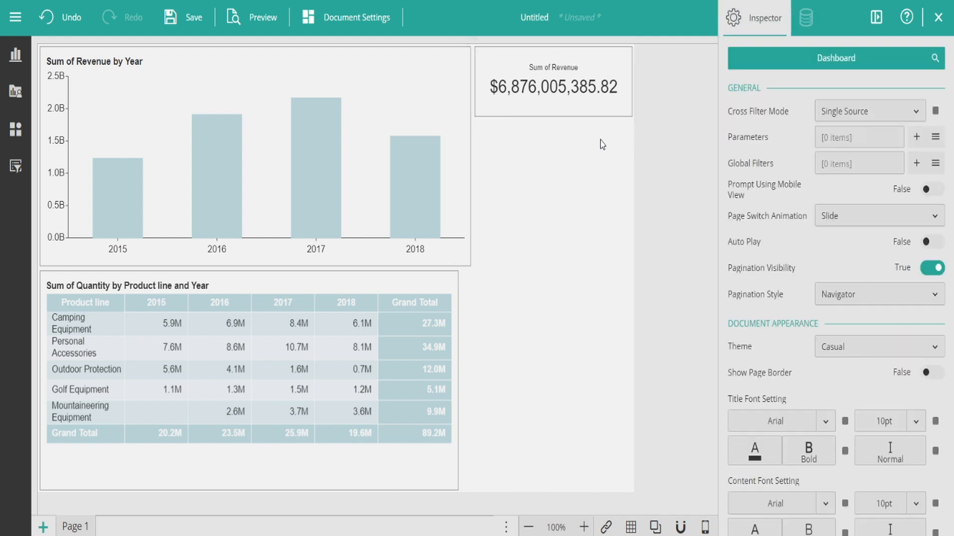
Add a label slicer below the KPI tile, bind it to Year and narrow it to the tile's width.
click(16, 165)
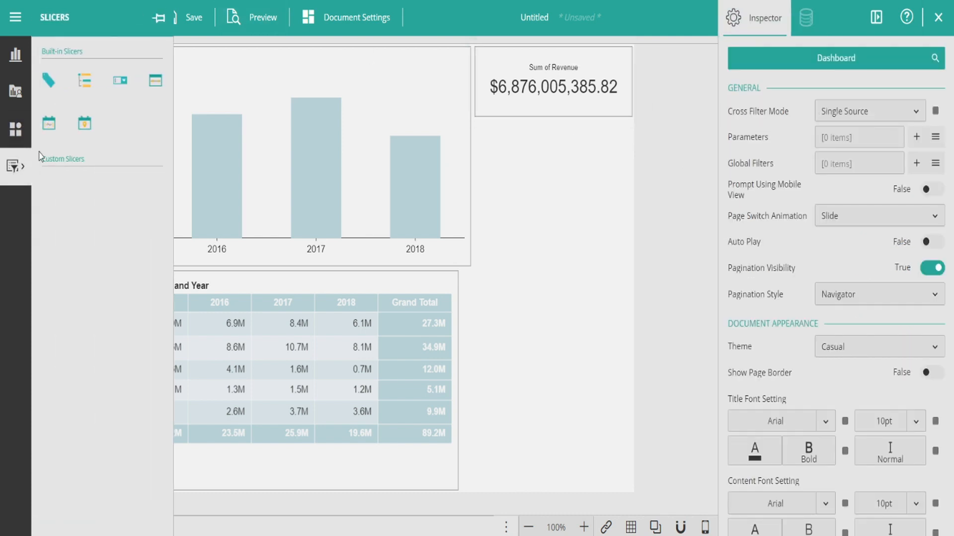
drag(55, 89, 569, 140)
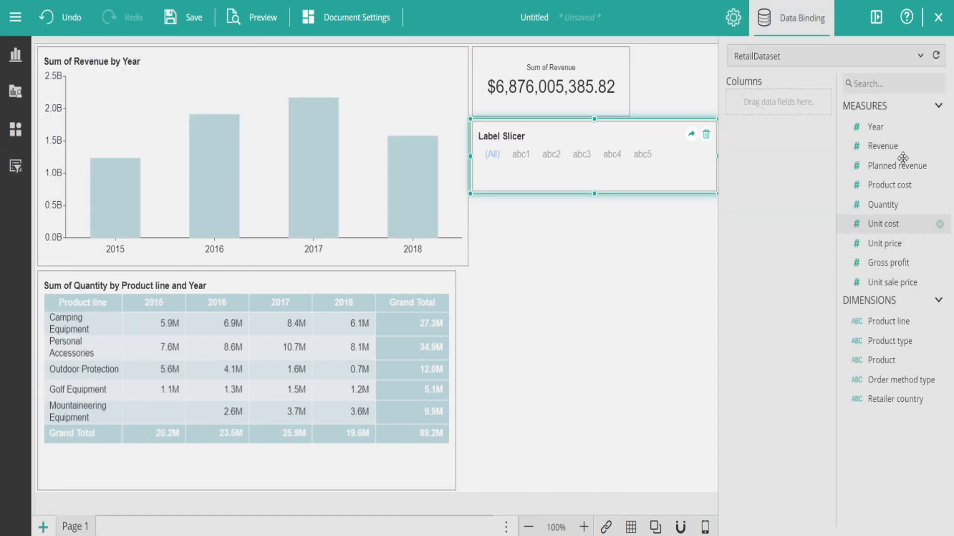
drag(899, 125, 768, 101)
drag(472, 155, 508, 156)
drag(594, 160, 564, 153)
drag(684, 152, 634, 156)
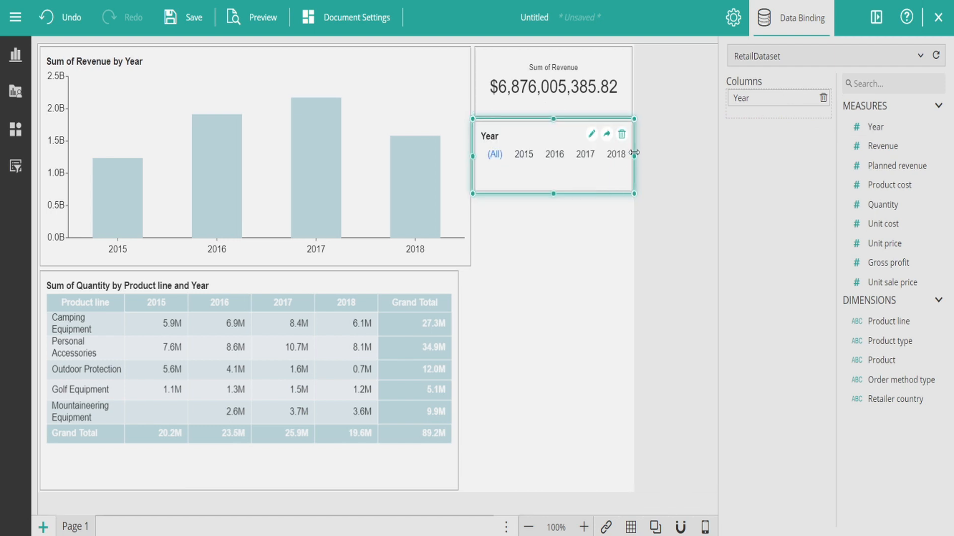
Preview the dashboard, filter it to 2015 and 2016 with the Year slicer, and return to the designer without syncing the changes.
click(252, 20)
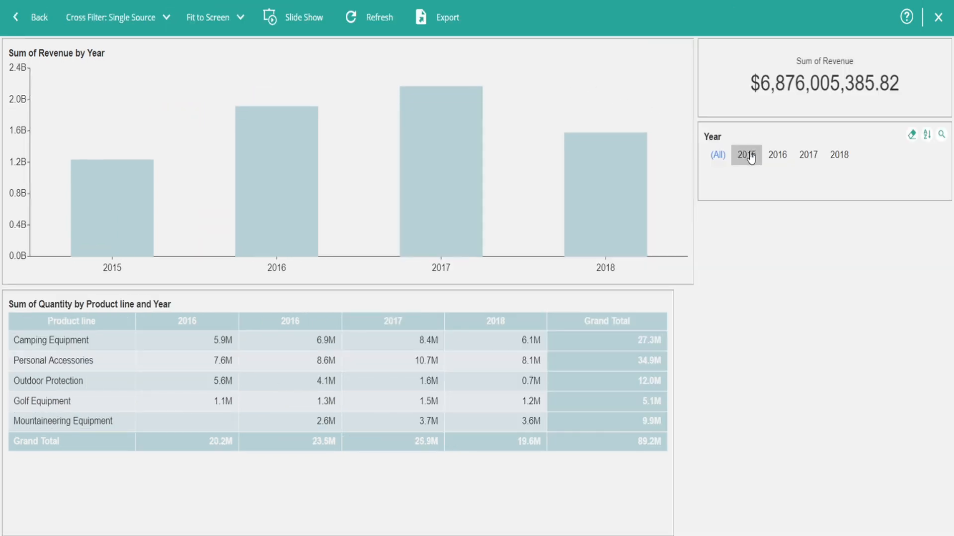
click(746, 155)
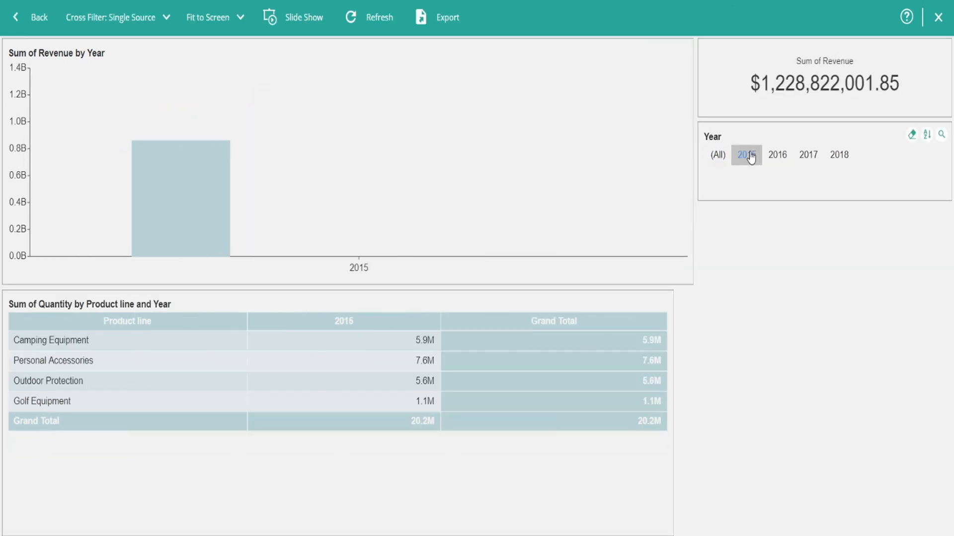
click(780, 156)
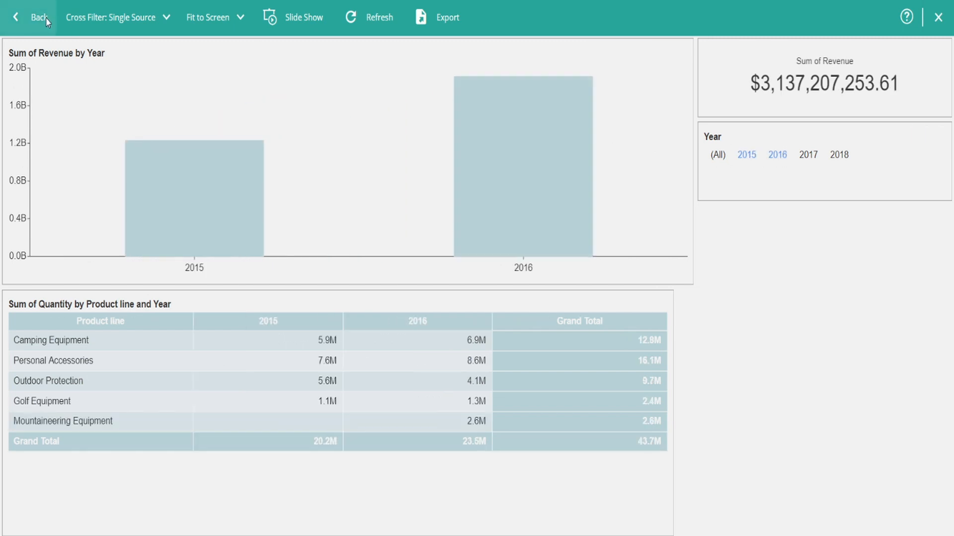
click(46, 19)
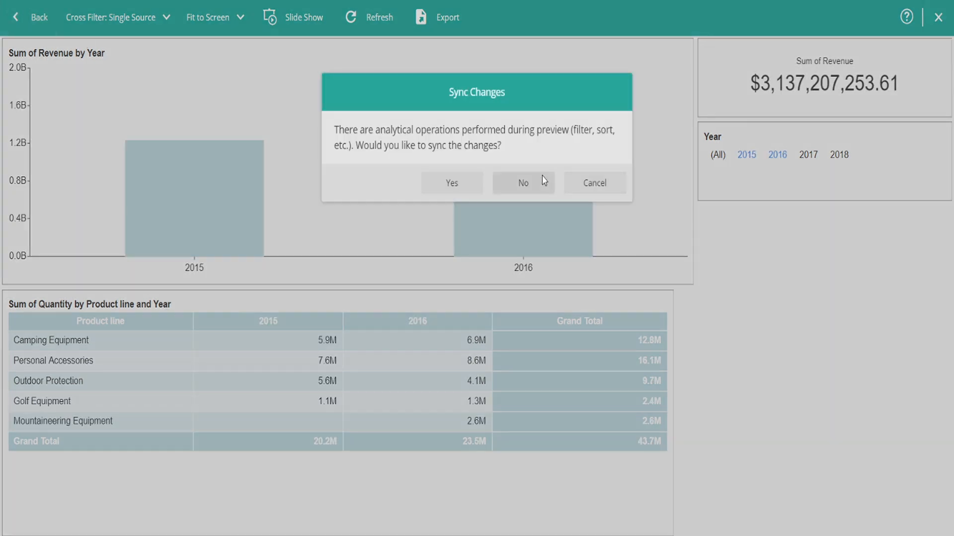
click(522, 182)
Apply the second Standard palette, starting with dark blue, to the revenue column chart.
click(432, 80)
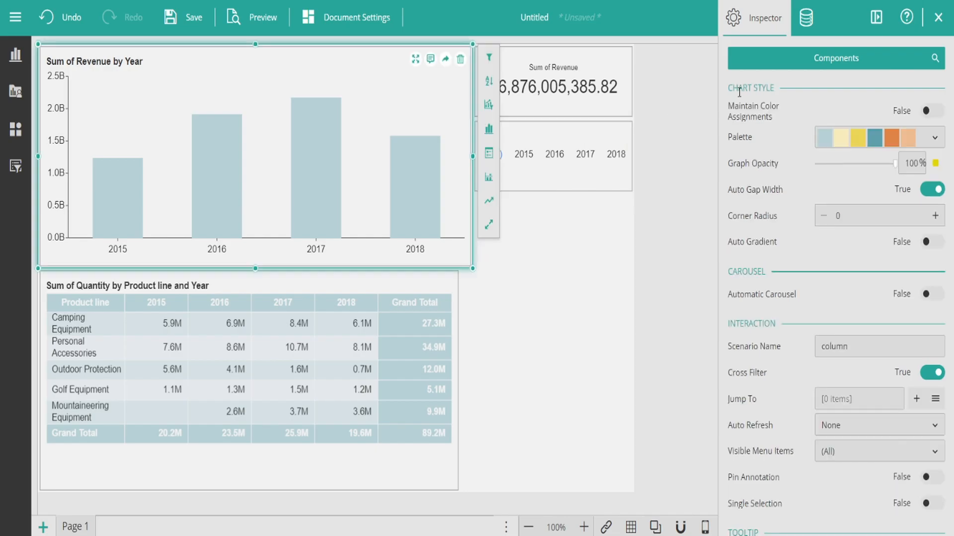
click(899, 135)
click(872, 170)
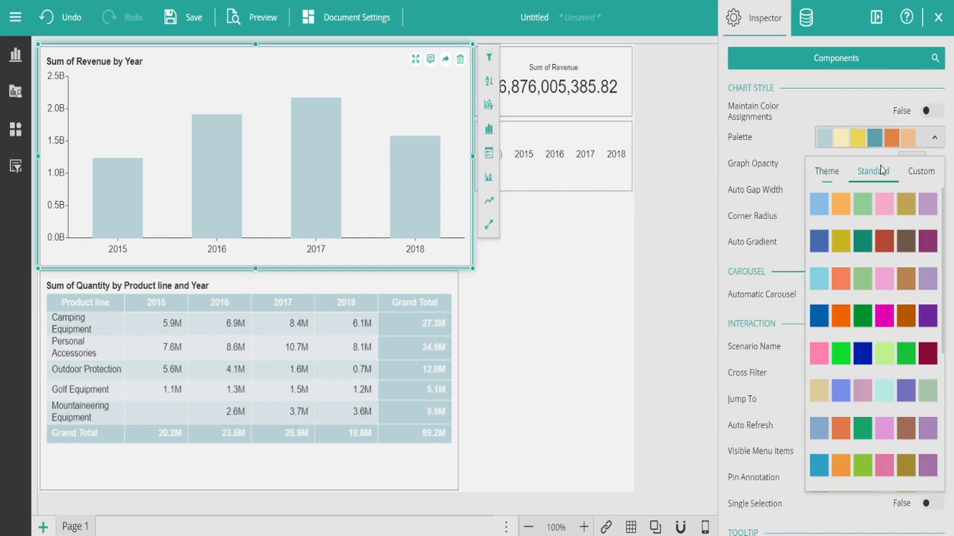
click(869, 235)
click(777, 208)
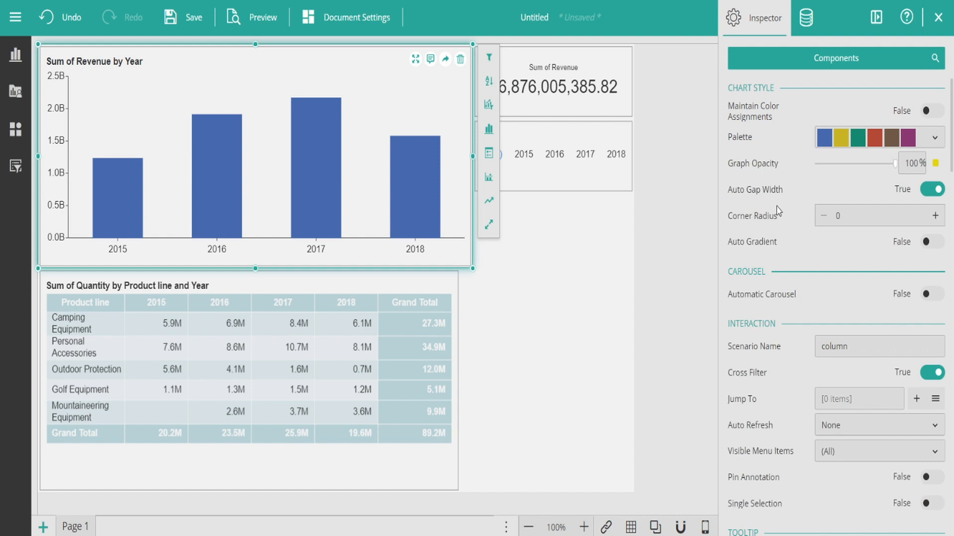
Turn on data labels for the revenue column chart.
scroll(778, 208, down, 3)
scroll(779, 208, down, 5)
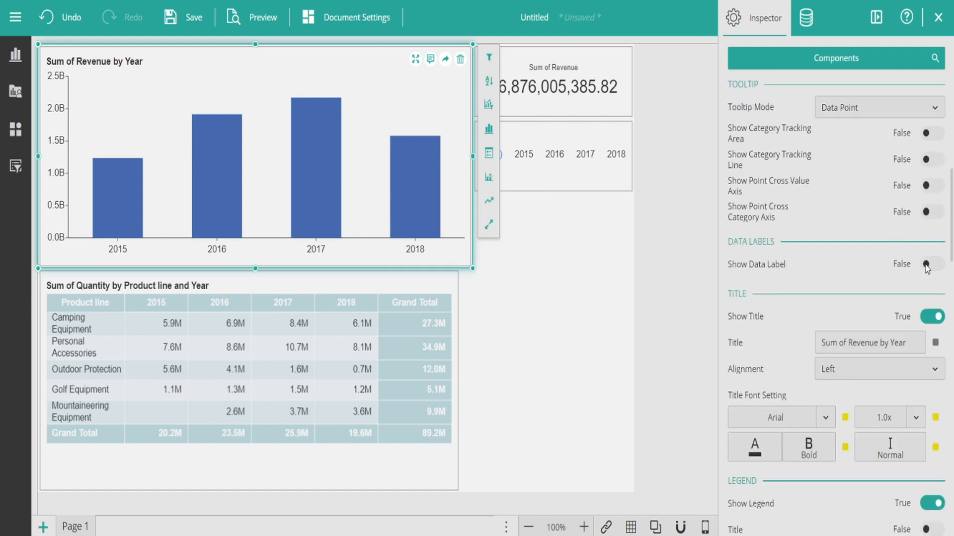
click(925, 266)
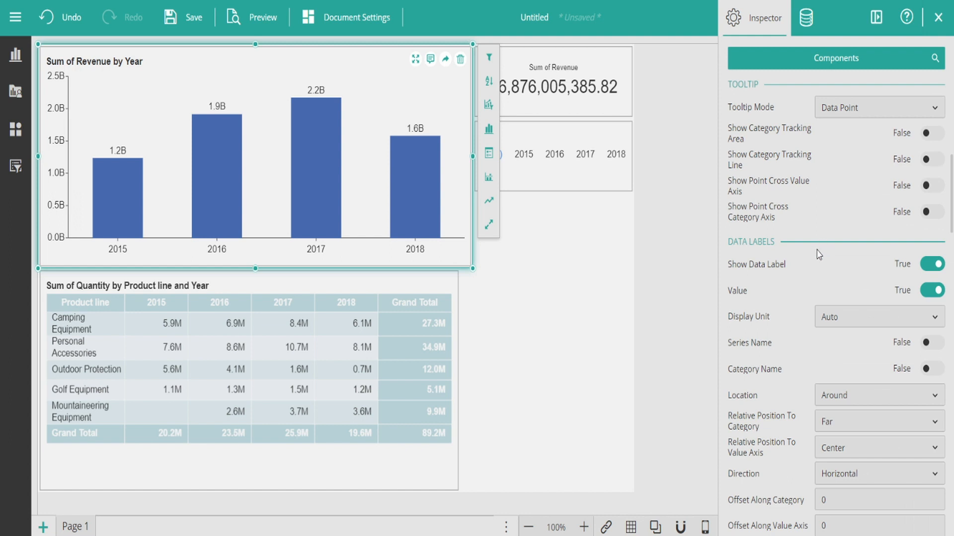
Look through the column chart's data label, title, legend and category axis settings.
scroll(819, 233, down, 3)
scroll(818, 256, down, 3)
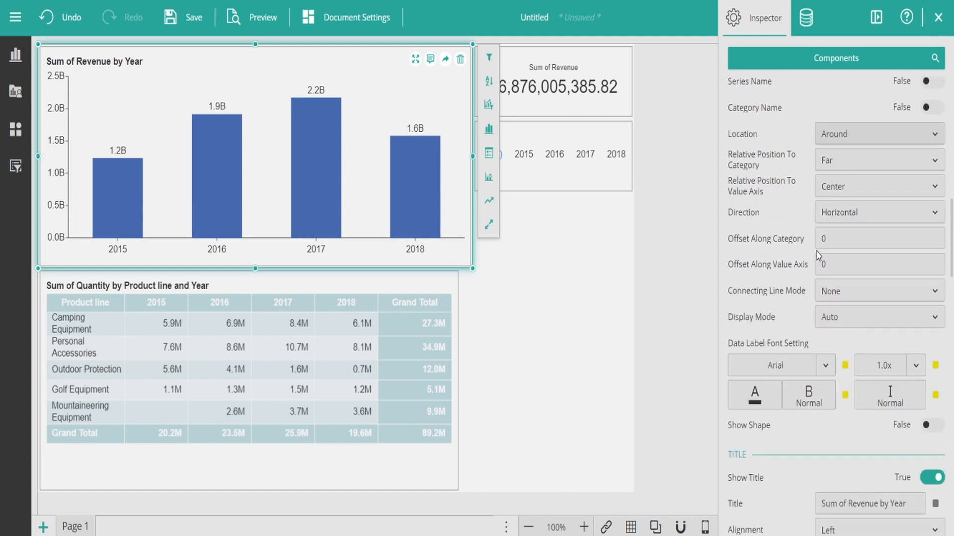
scroll(818, 255, down, 2)
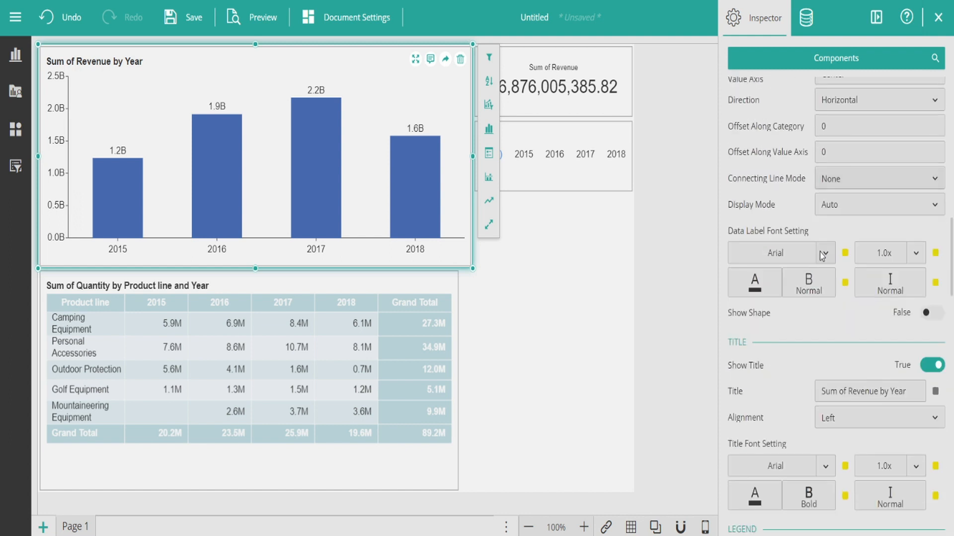
scroll(839, 304, down, 6)
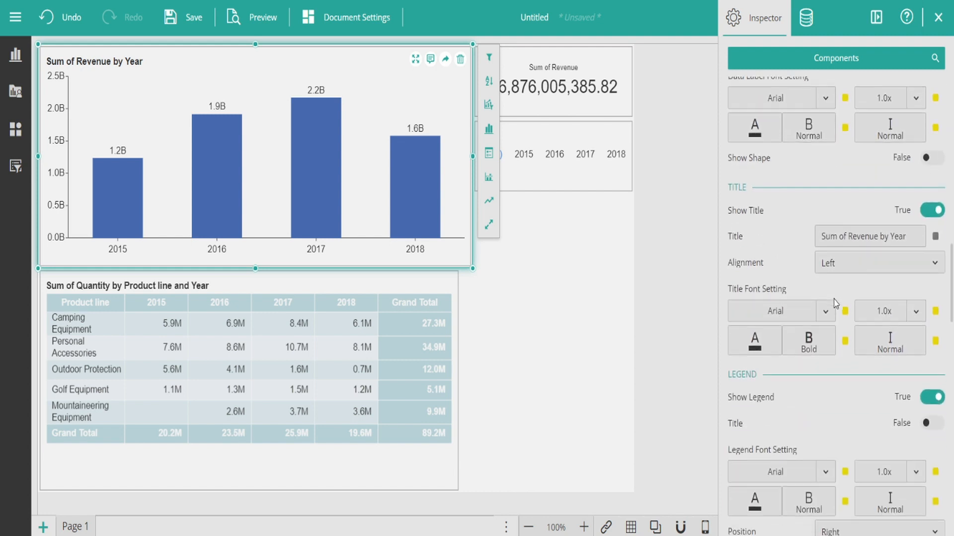
scroll(835, 287, down, 4)
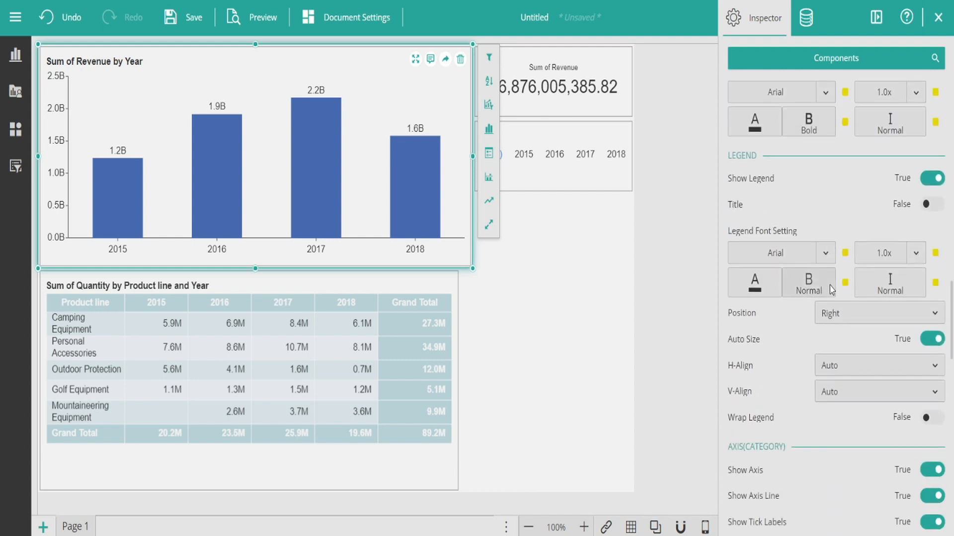
scroll(819, 283, down, 2)
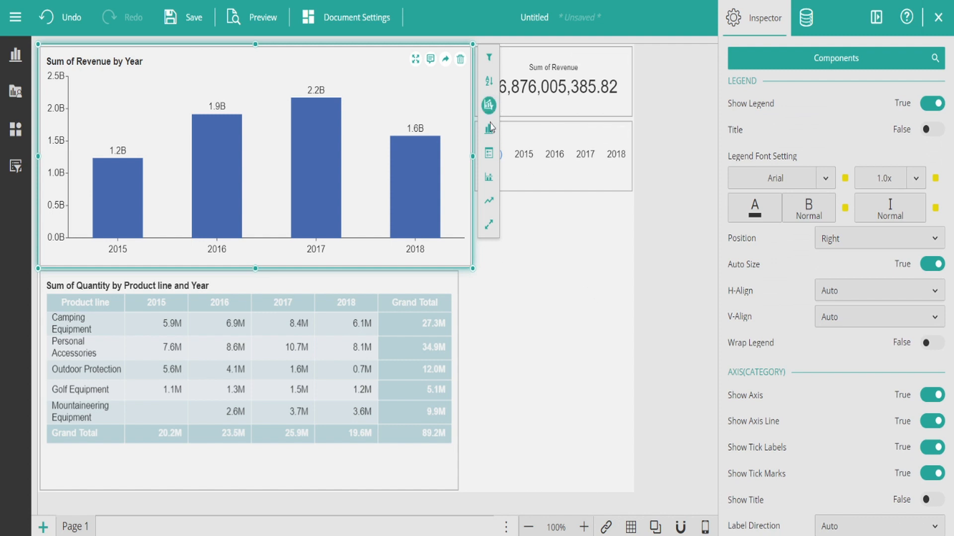
Add a solid linear trend line to the revenue column chart and deselect the chart.
click(489, 199)
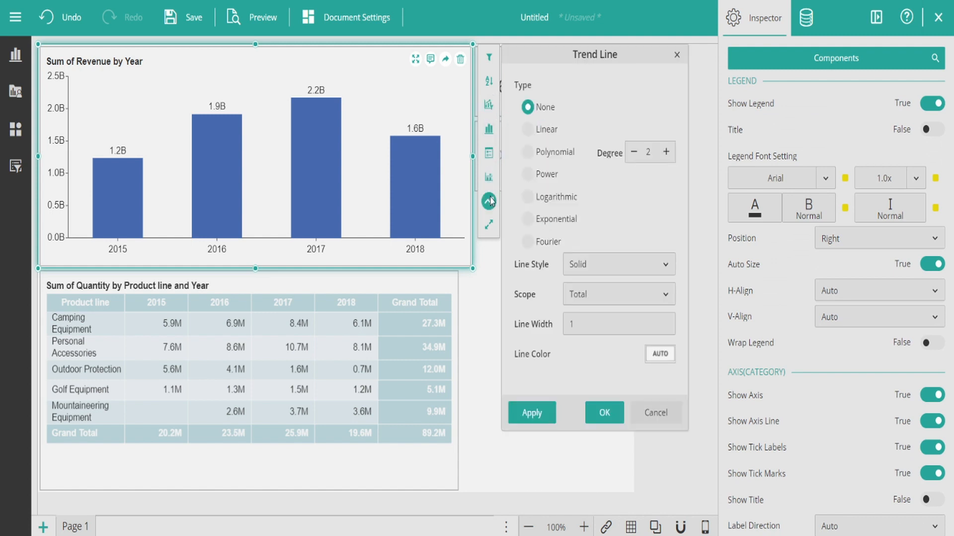
click(532, 130)
click(546, 412)
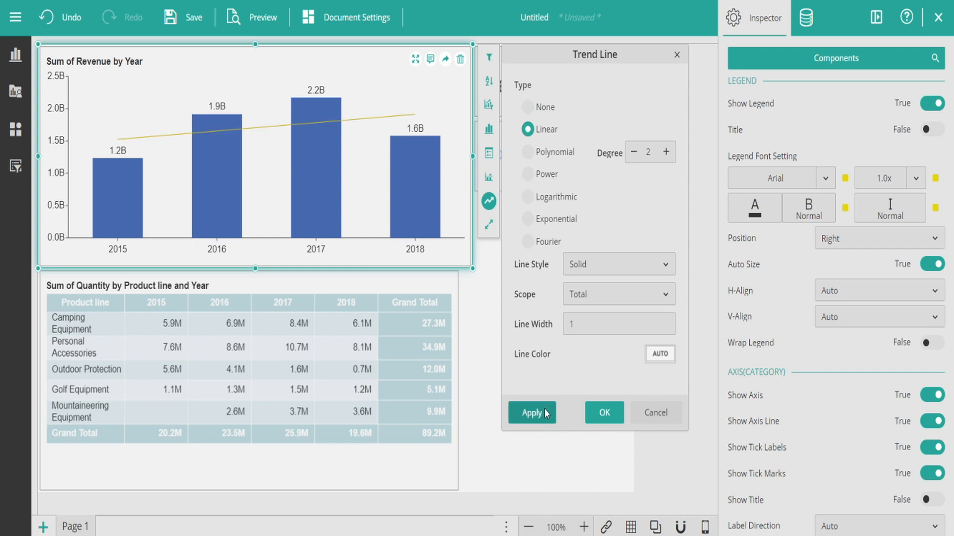
click(604, 412)
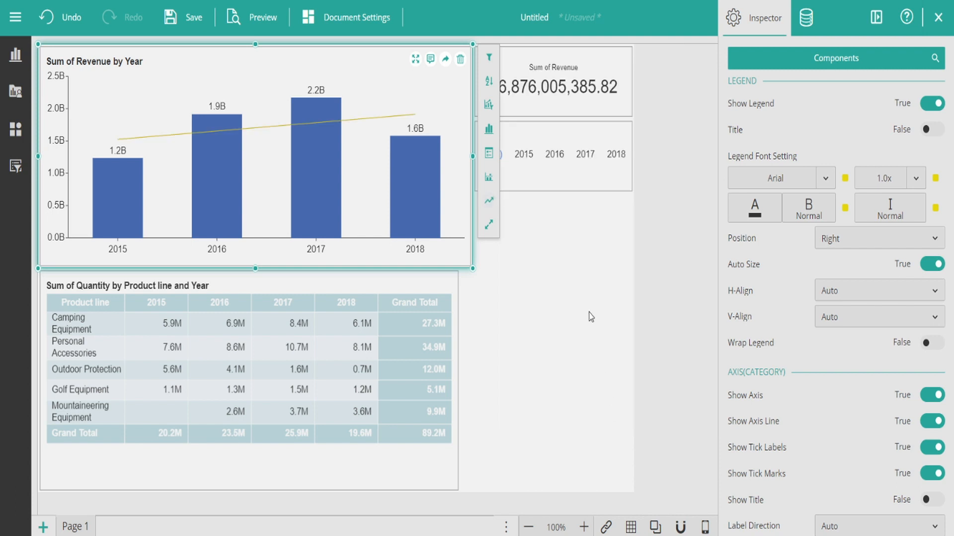
click(592, 315)
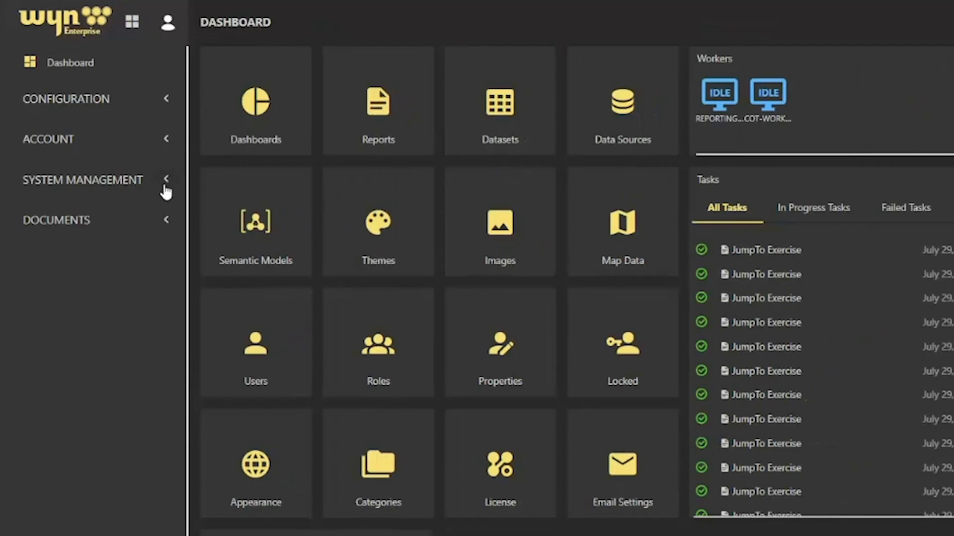
Show the System Management options in the Wyn Enterprise admin portal.
click(167, 190)
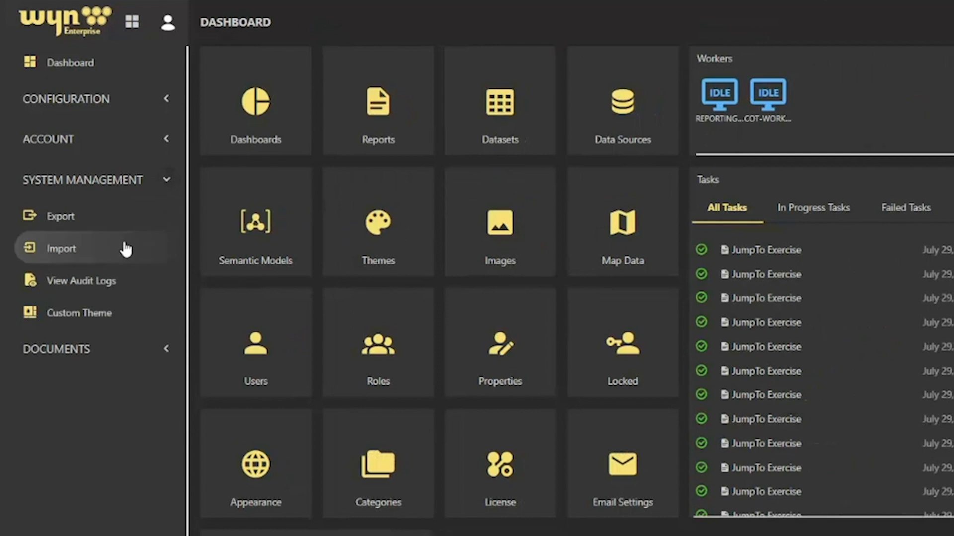